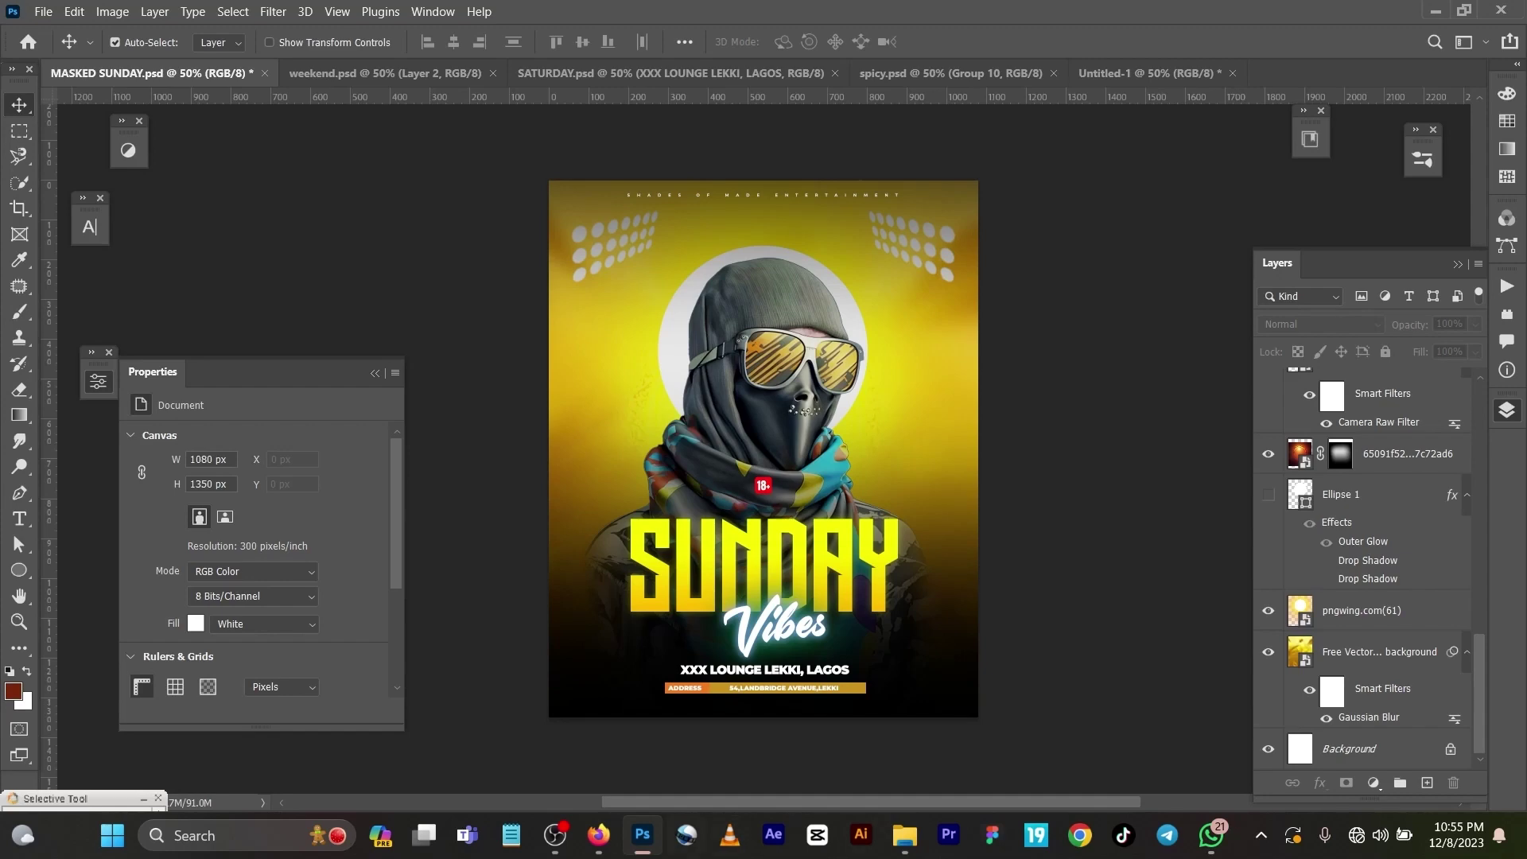
Browse the flyer design tutorials on the shadesofmade YouTube channel's videos page and return to Photoshop
left_click(598, 835)
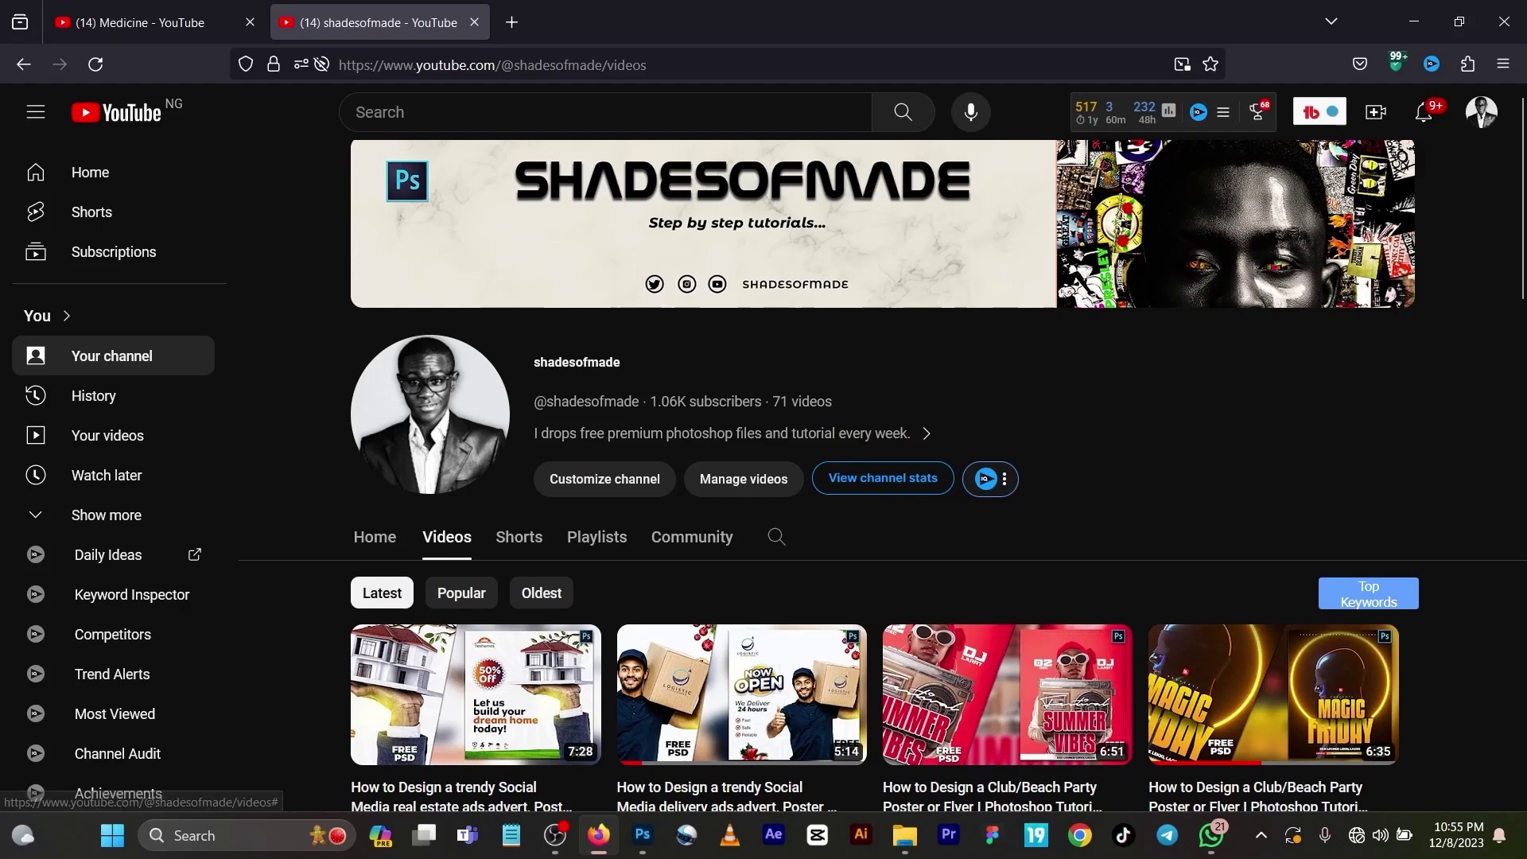
scroll(764, 572, "down", 4)
scroll(763, 573, "down", 4)
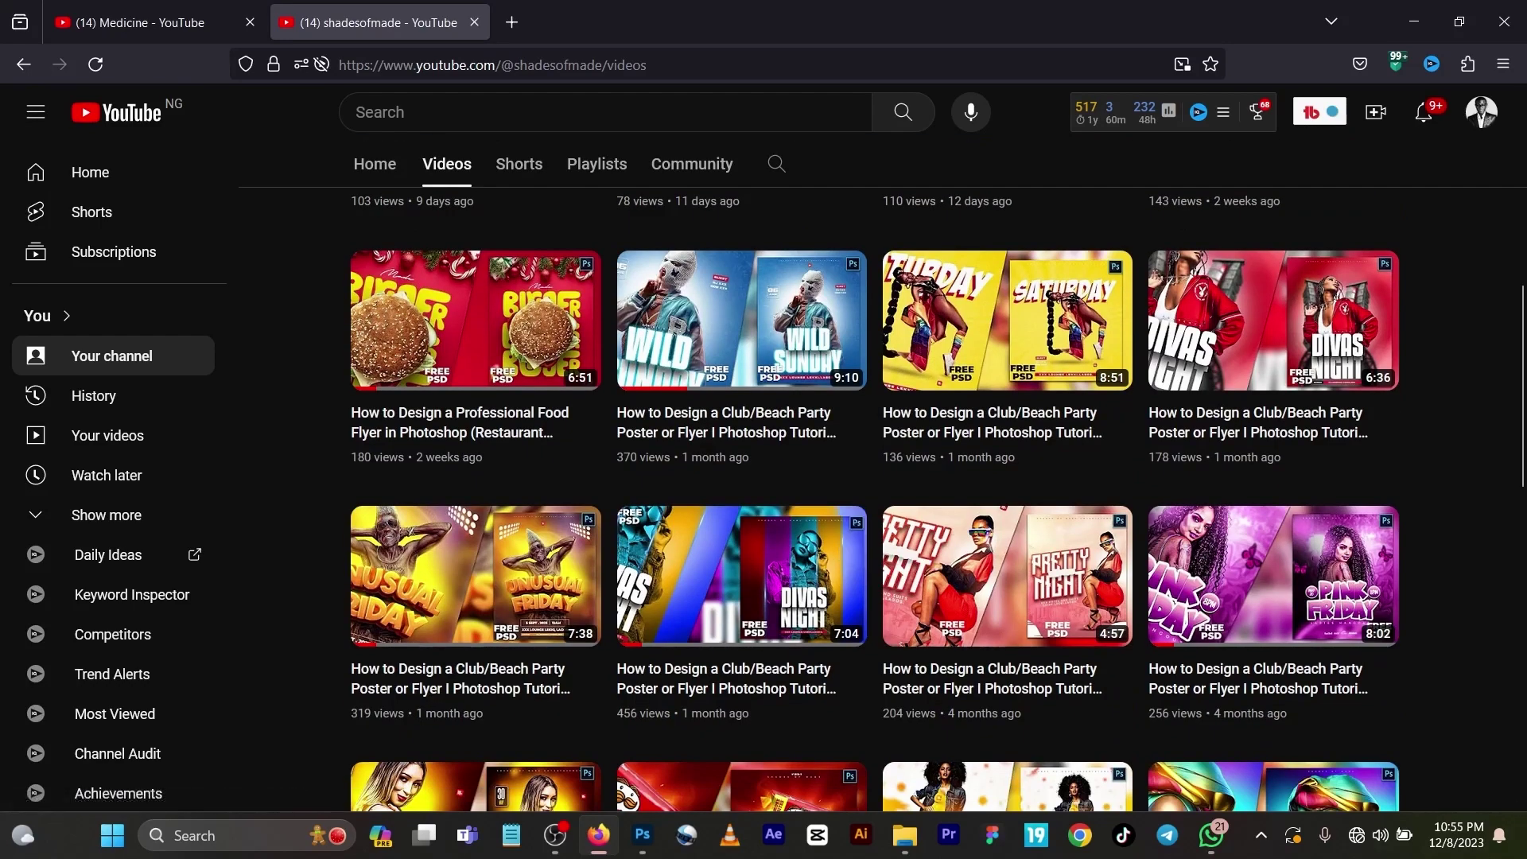
scroll(1272, 604, "up", 1)
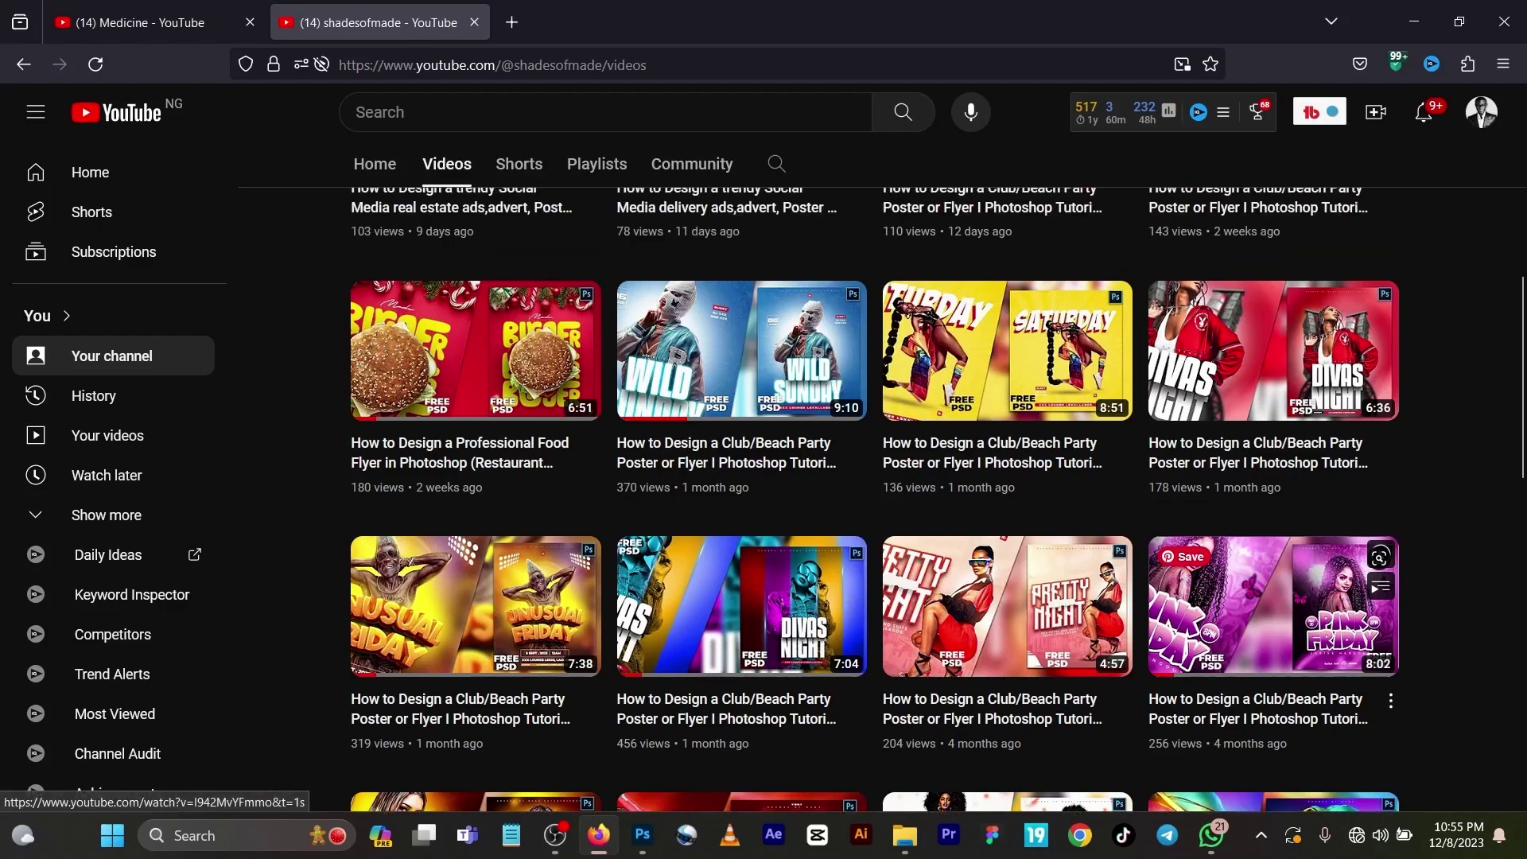
scroll(1272, 605, "up", 5)
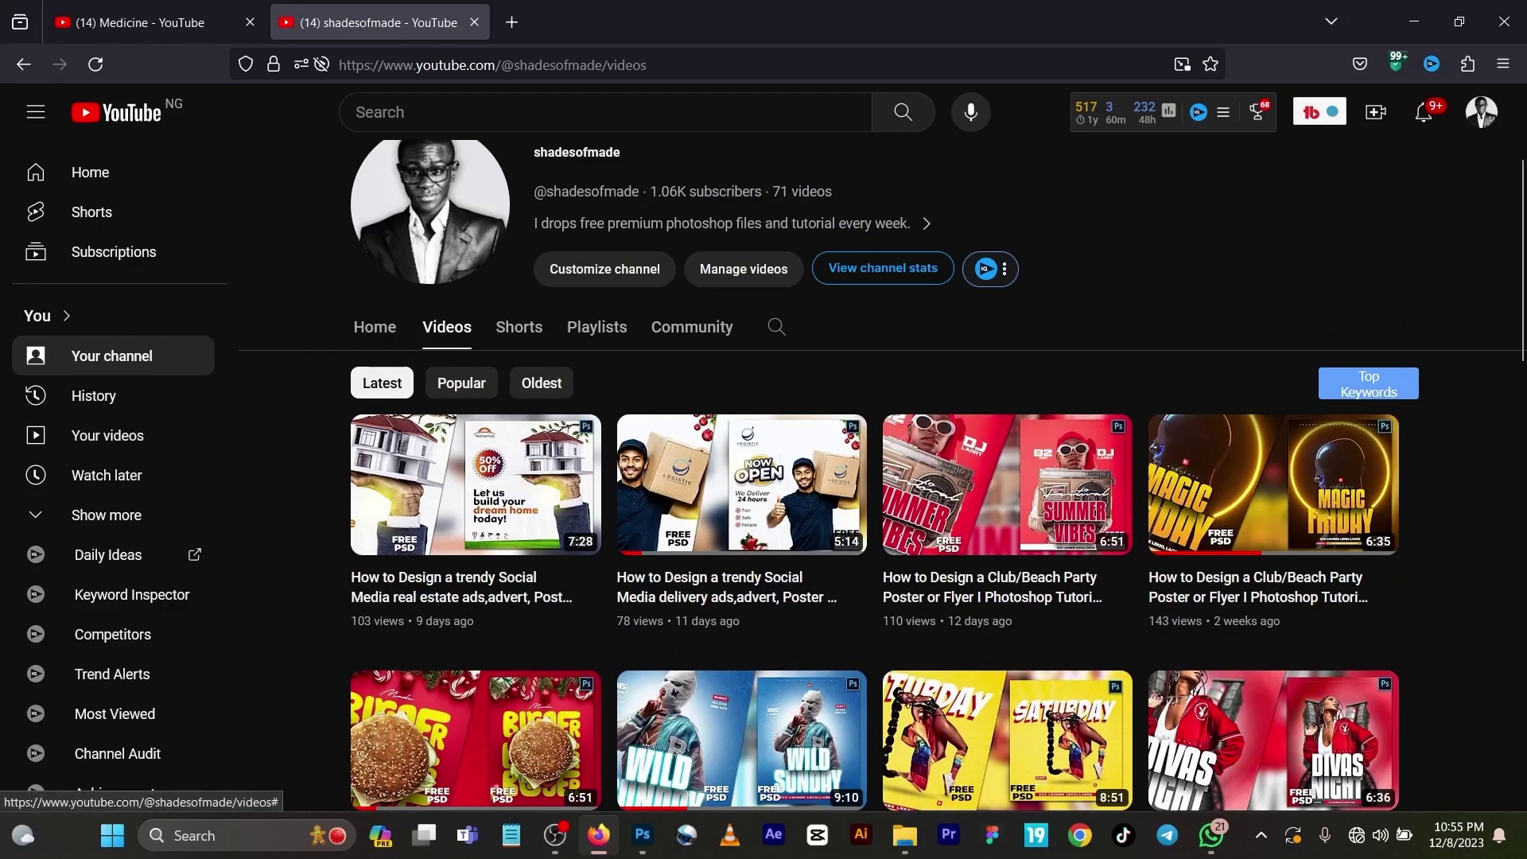
scroll(874, 557, "down", 4)
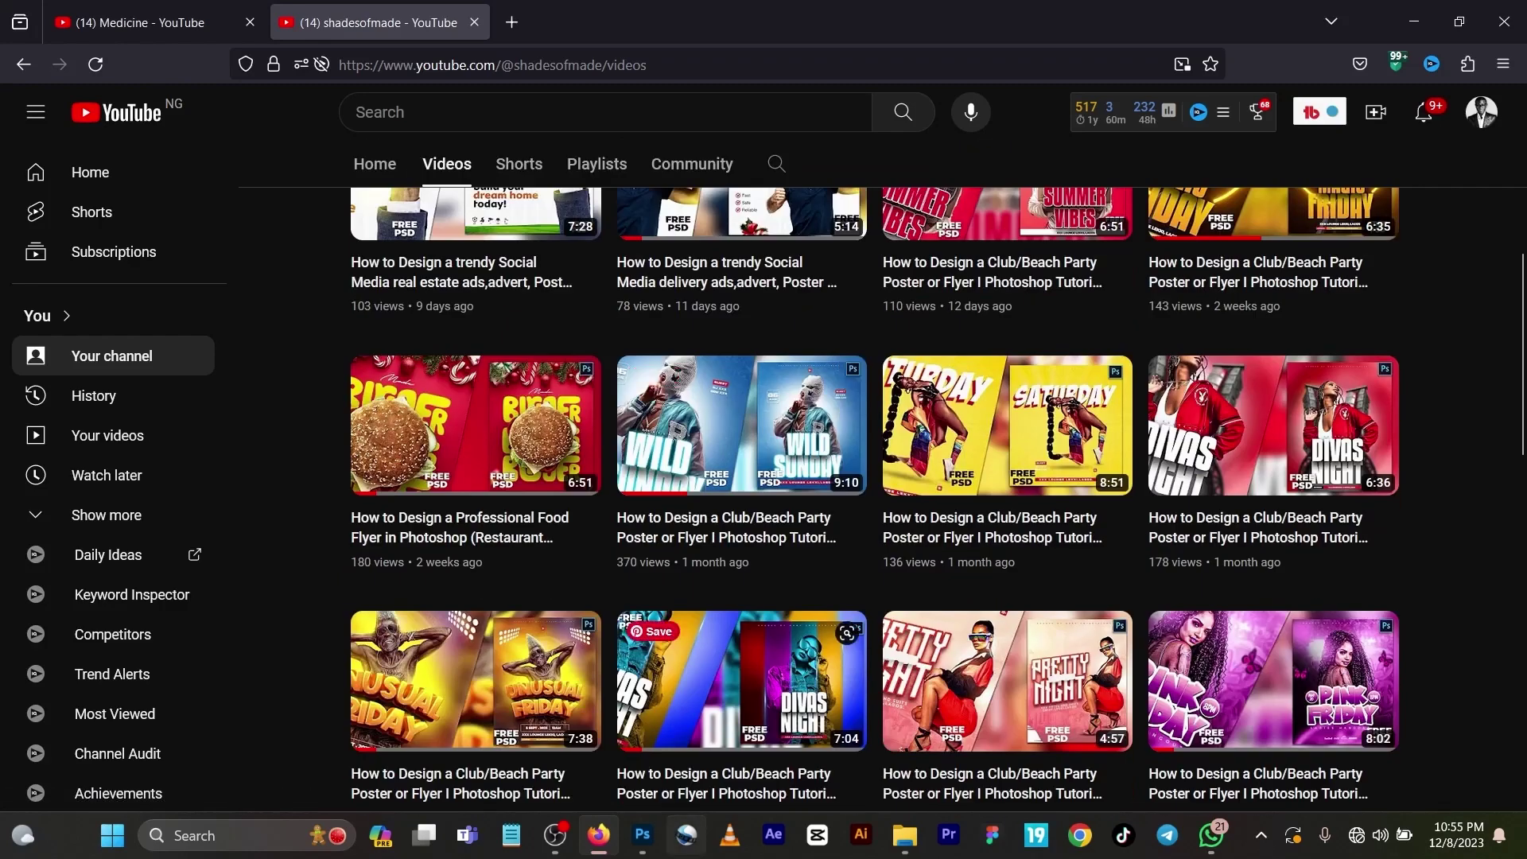
left_click(643, 835)
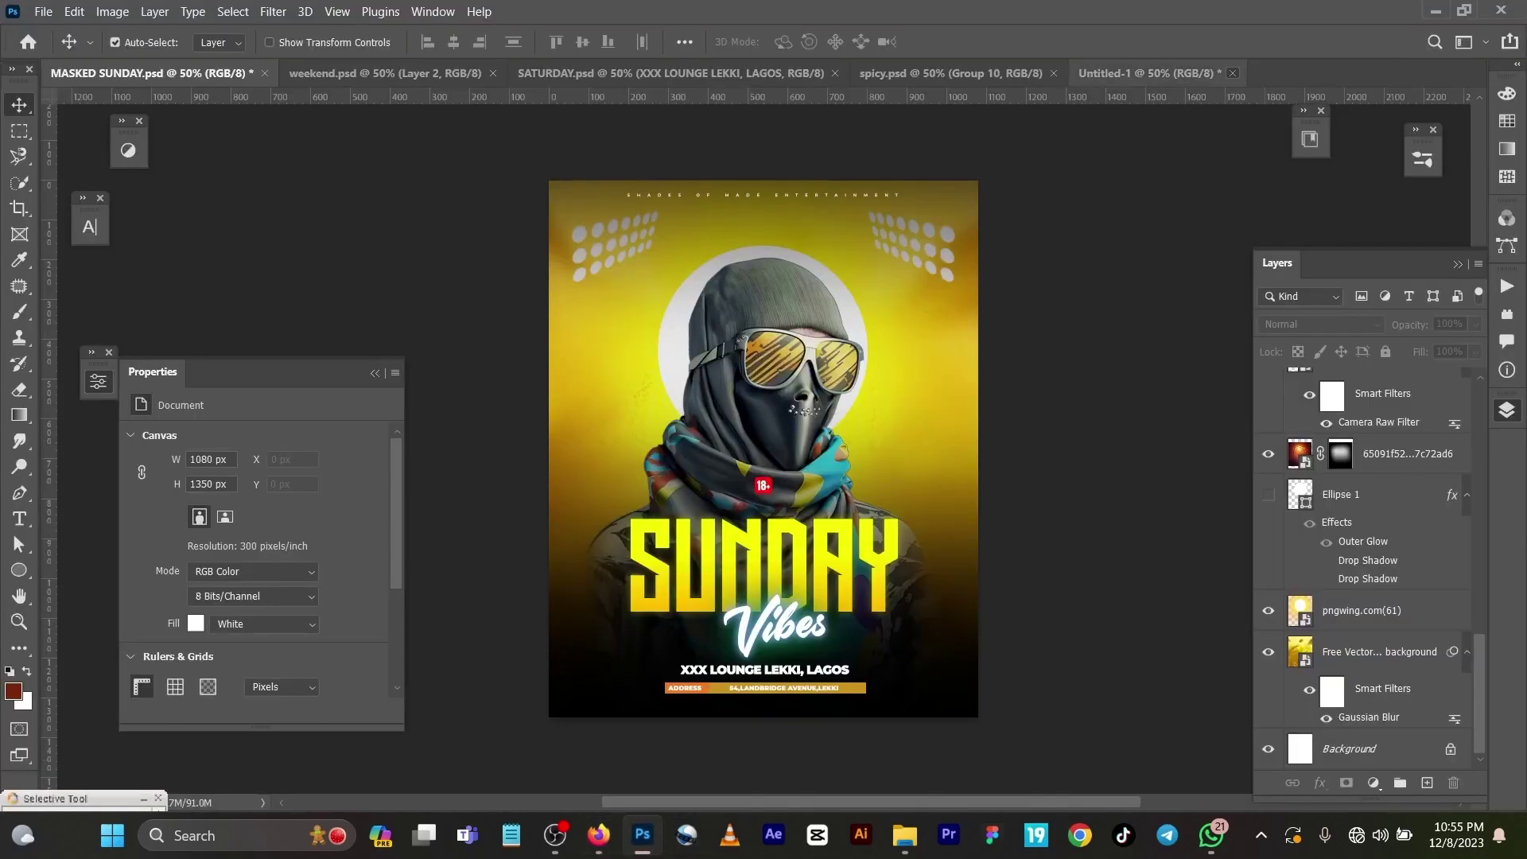
Close the old Untitled-1 document without saving and create a new 1080 x 1350 px RGB document at 300 ppi
left_click(1233, 72)
key("n")
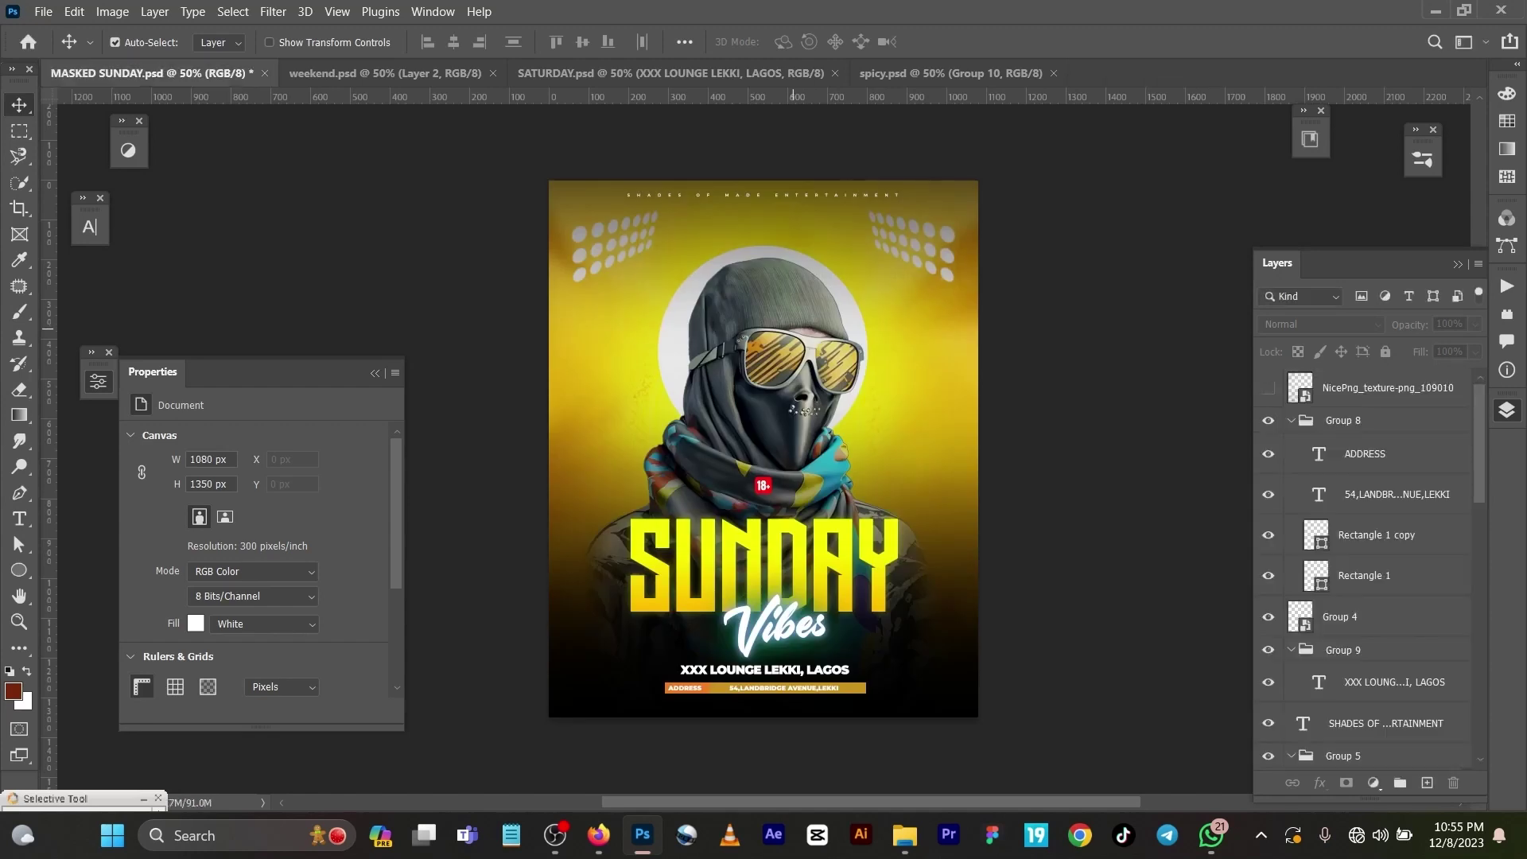
key("ctrl")
key("ctrl+n")
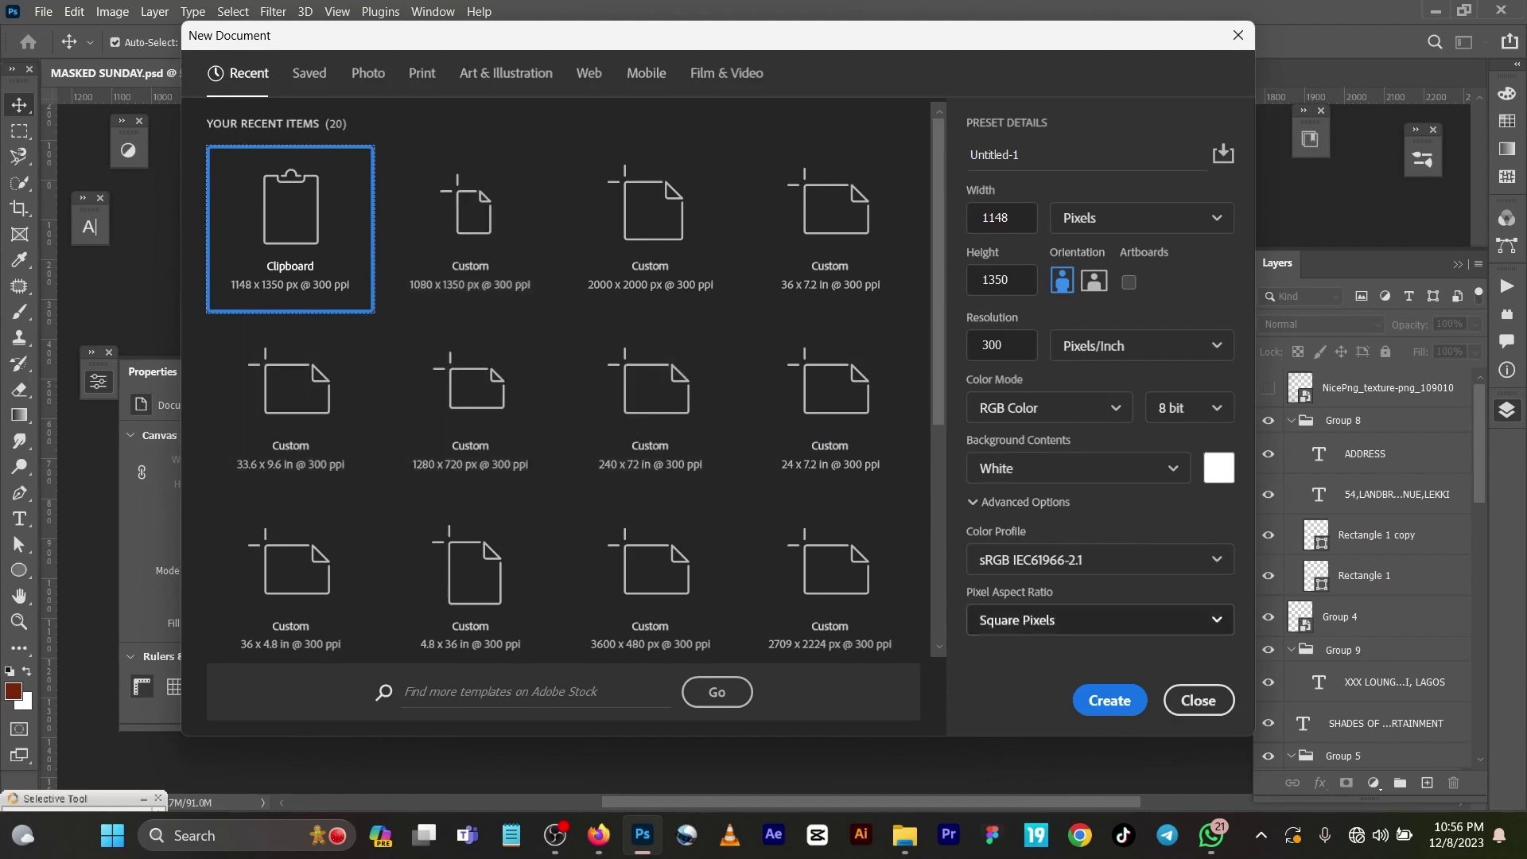
left_click(470, 230)
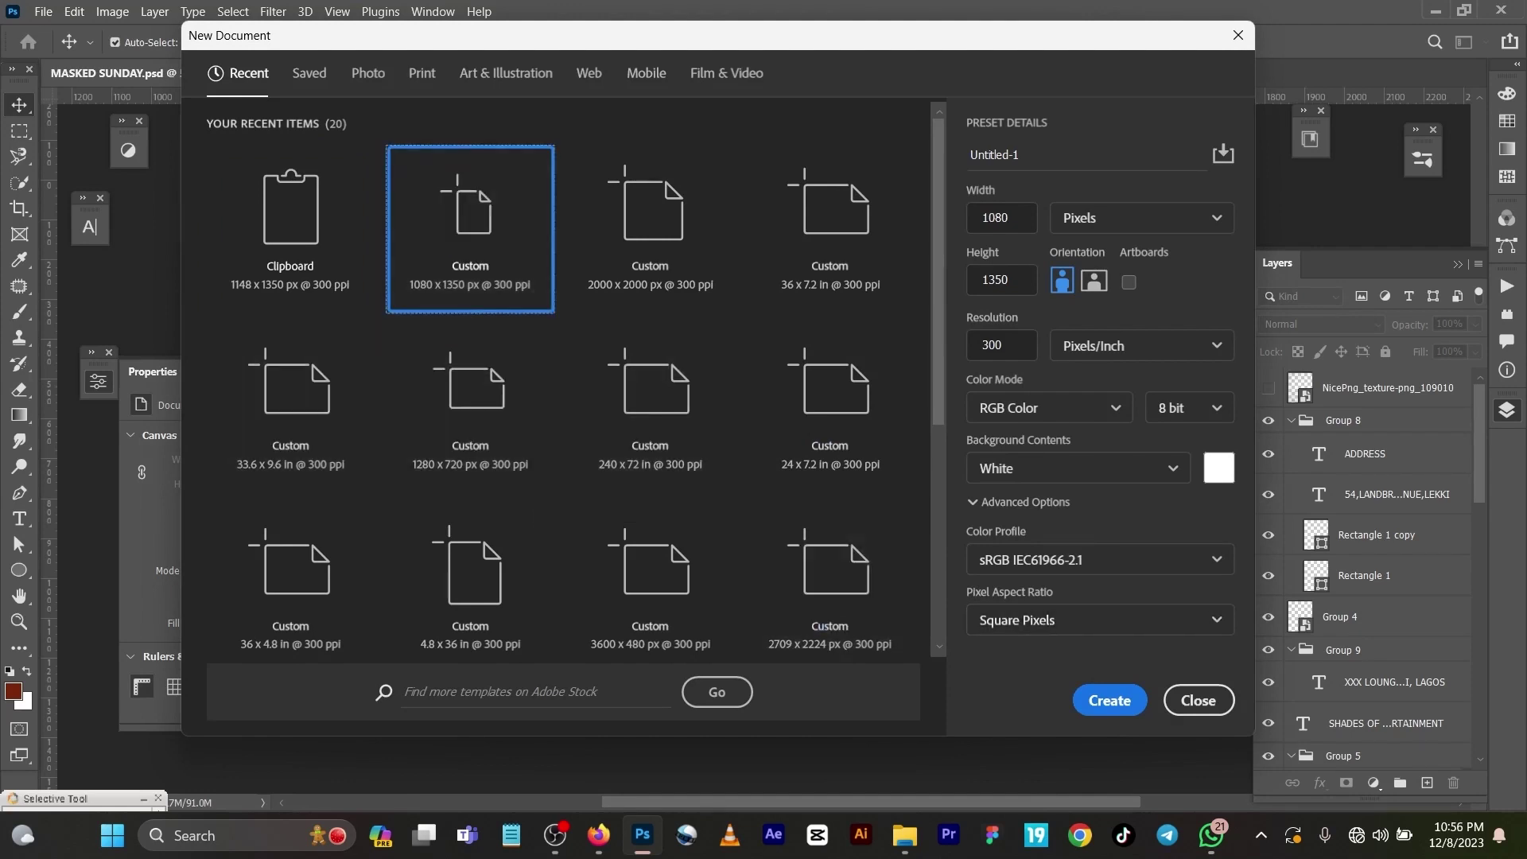
left_click(1109, 700)
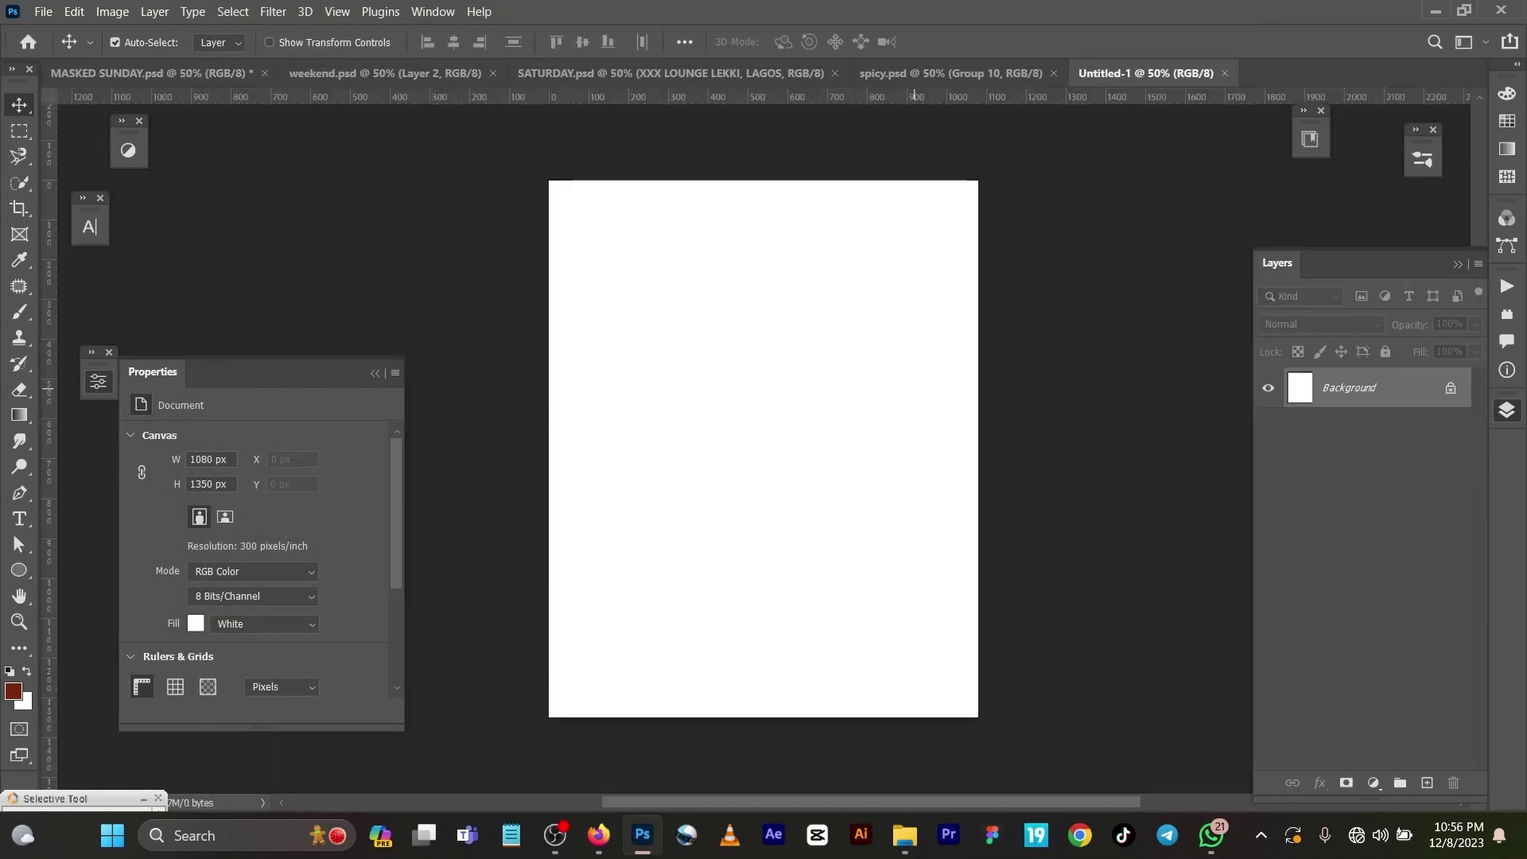
Copy the blurred autumn leaf background layer from MASKED SUNDAY.psd into the new blank document
left_click(152, 73)
scroll(1364, 557, "down", 3)
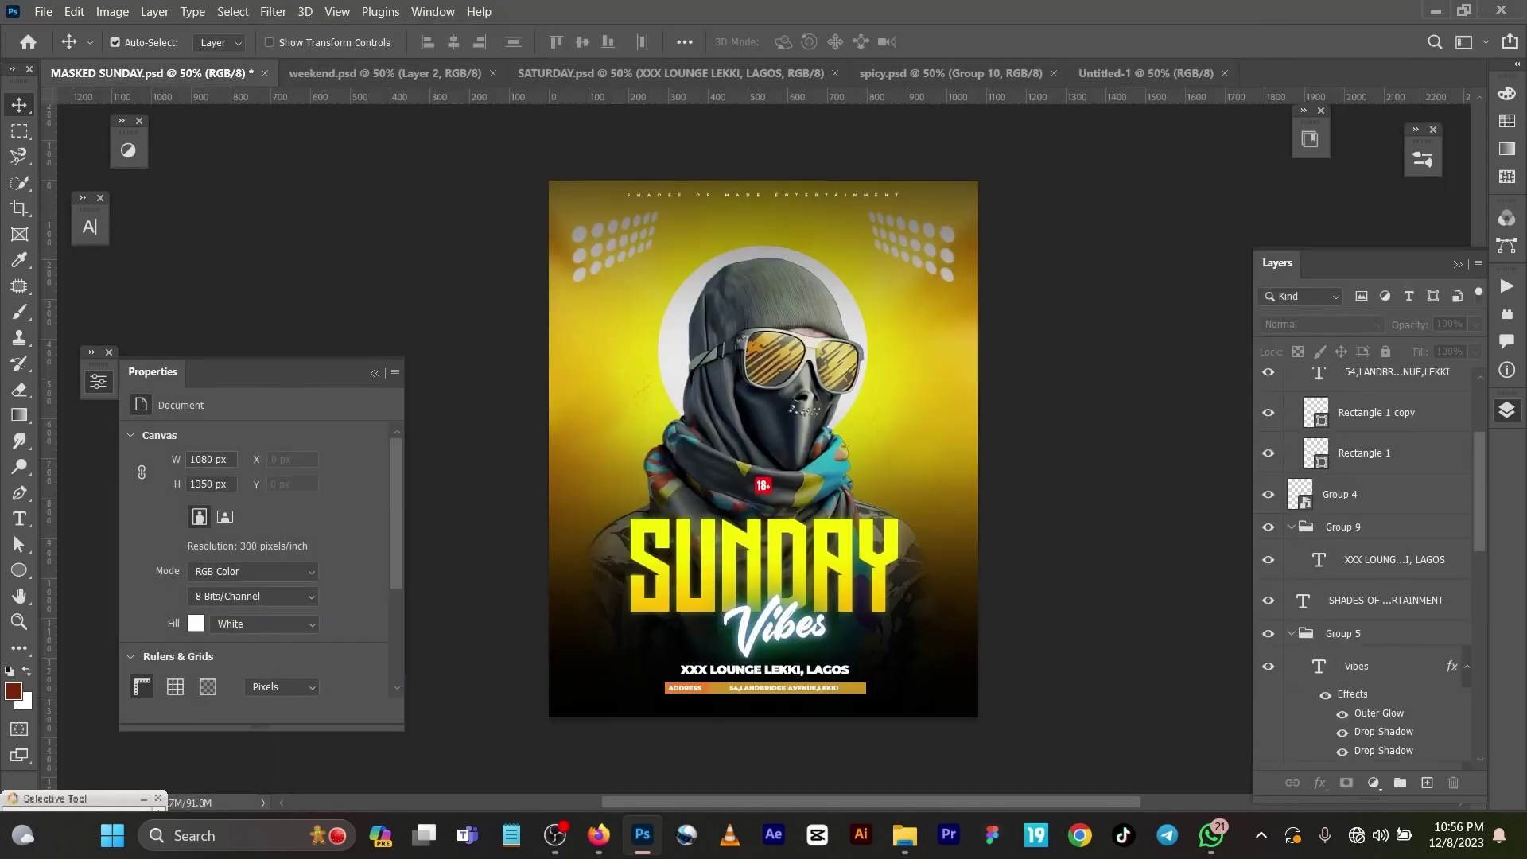
scroll(1363, 557, "down", 10)
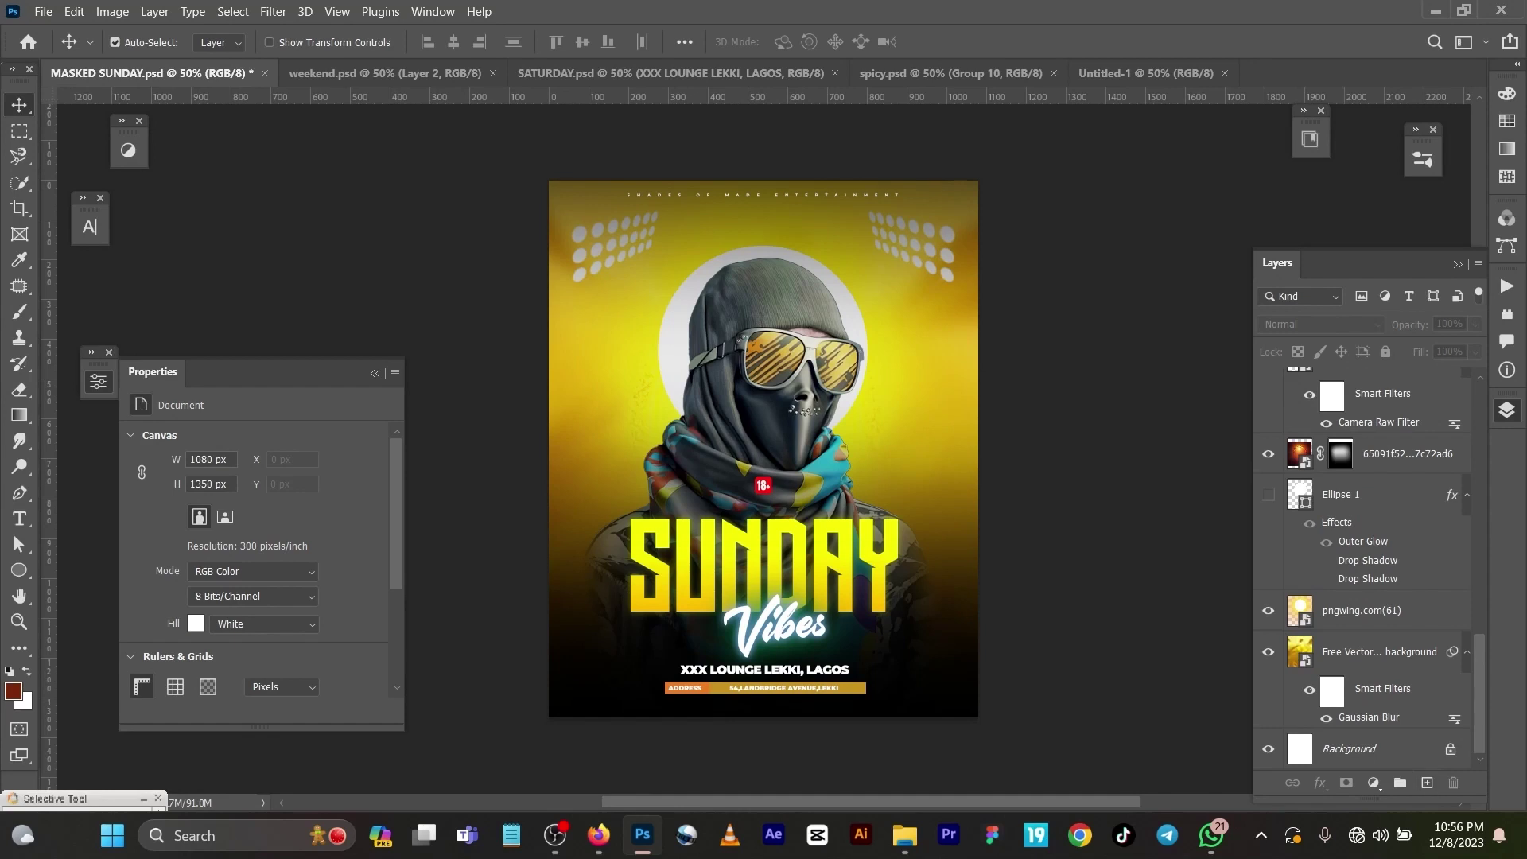
left_click(1379, 652)
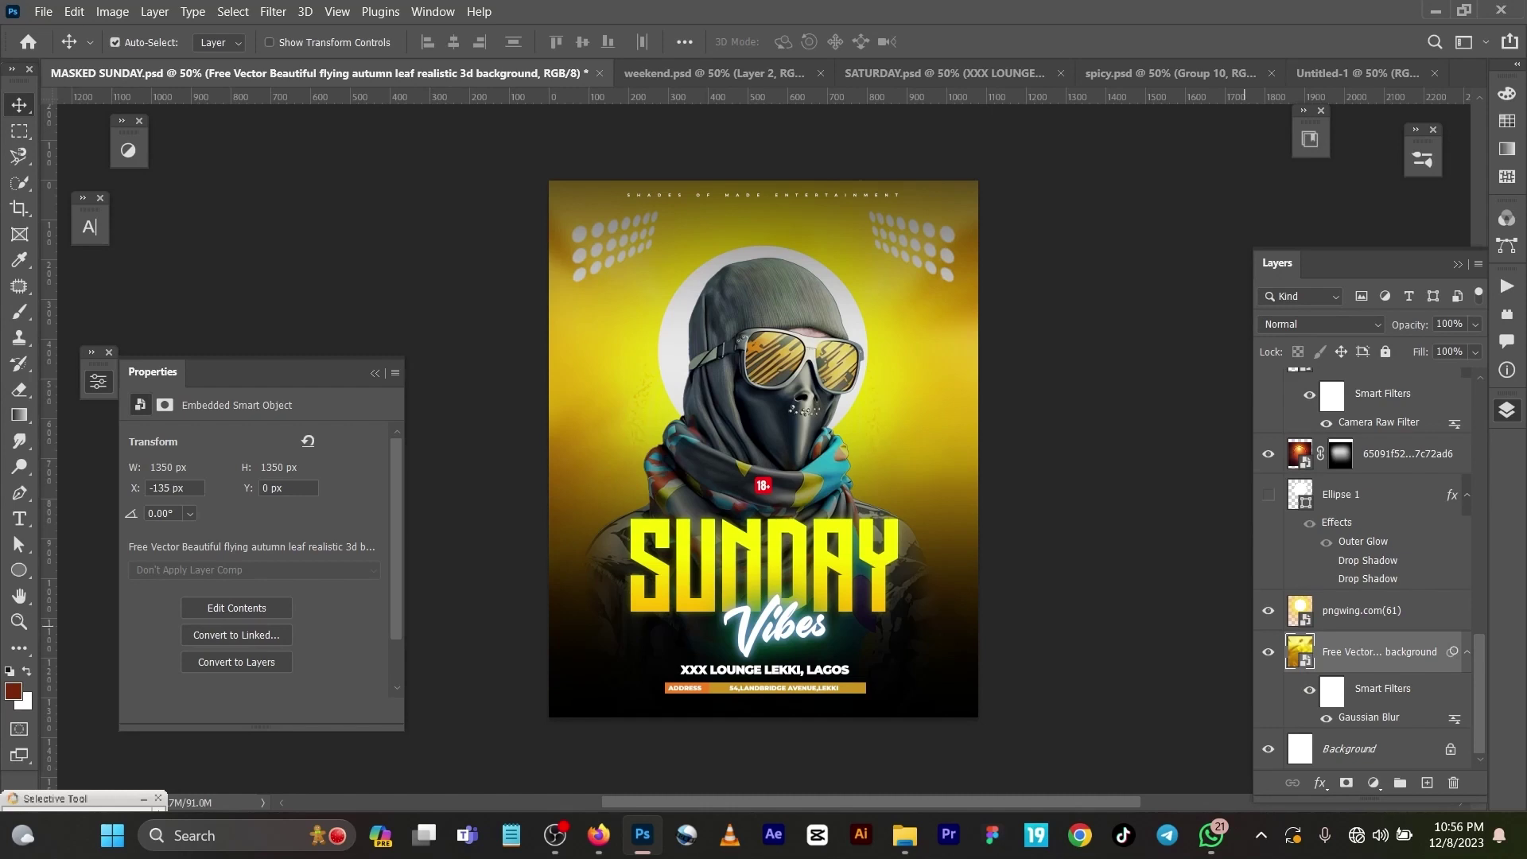
left_click(1355, 73)
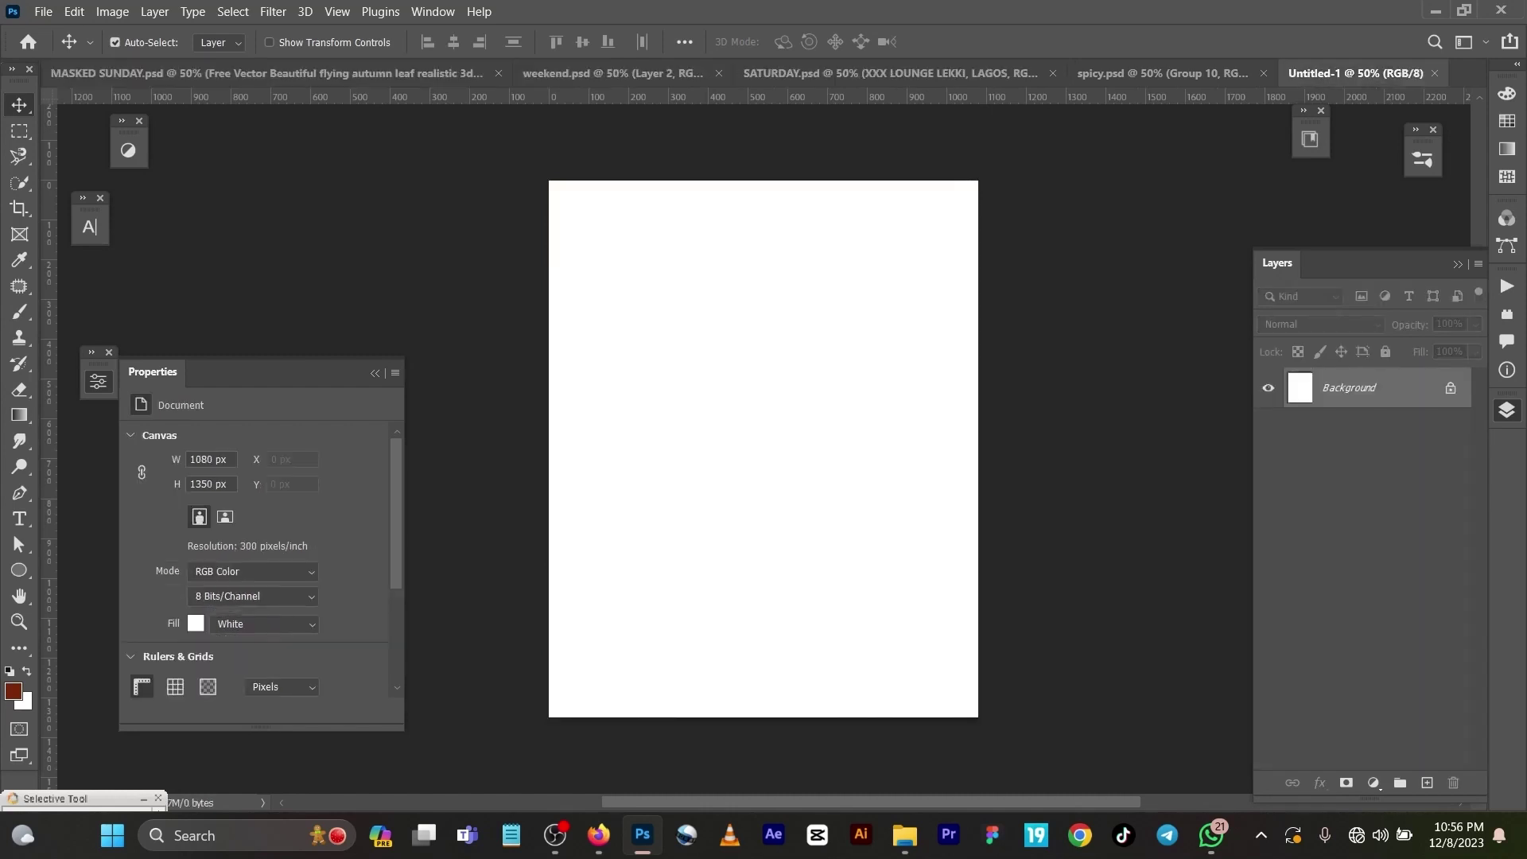
key("ctrl+v")
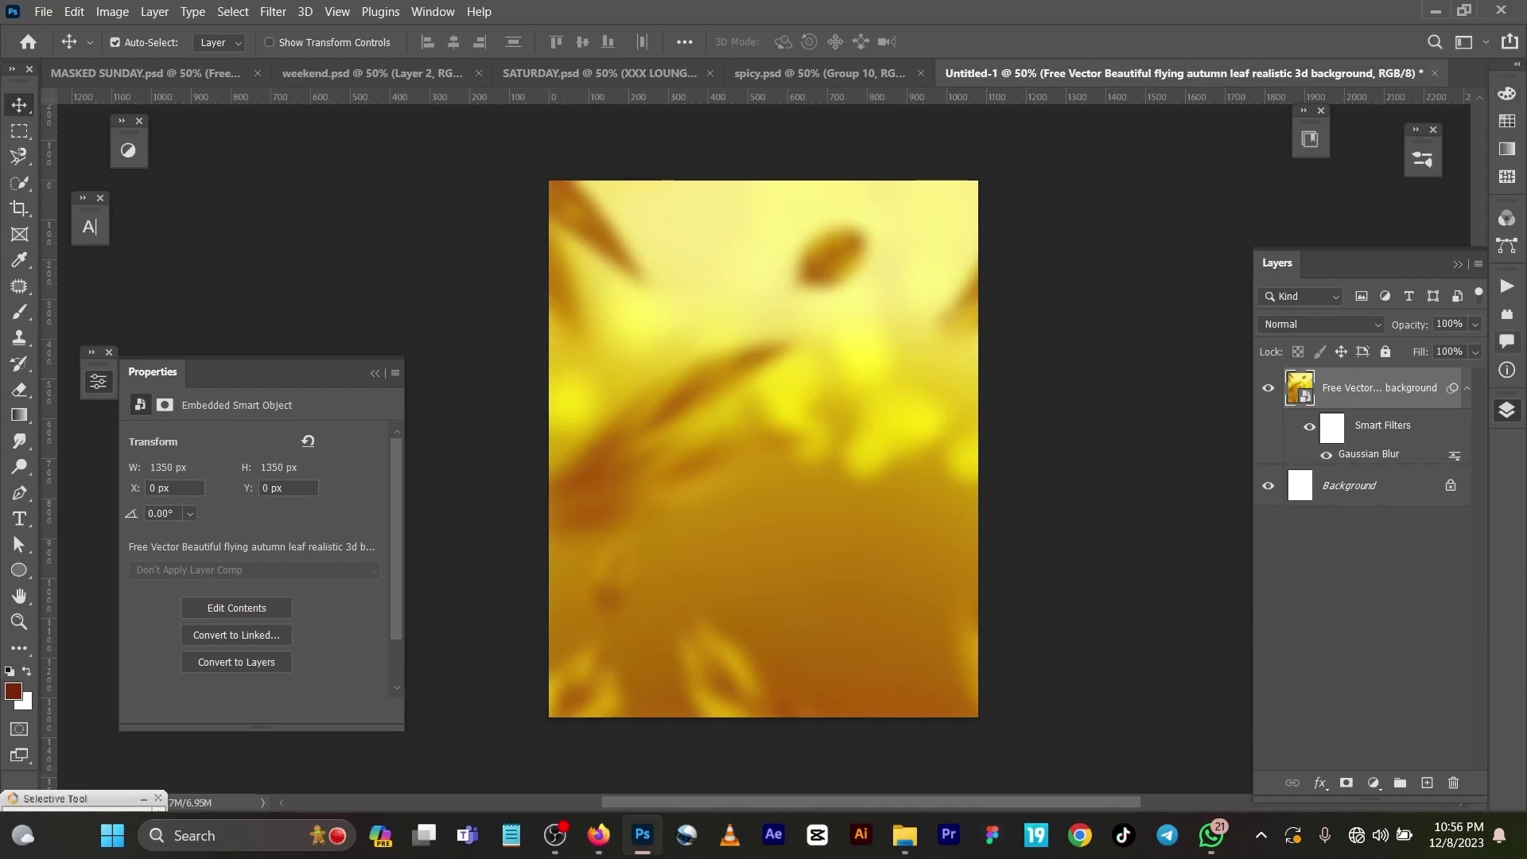
Temporarily hide the leaf background's Gaussian Blur smart filter to compare the unblurred image, and restore it
left_click(1326, 455)
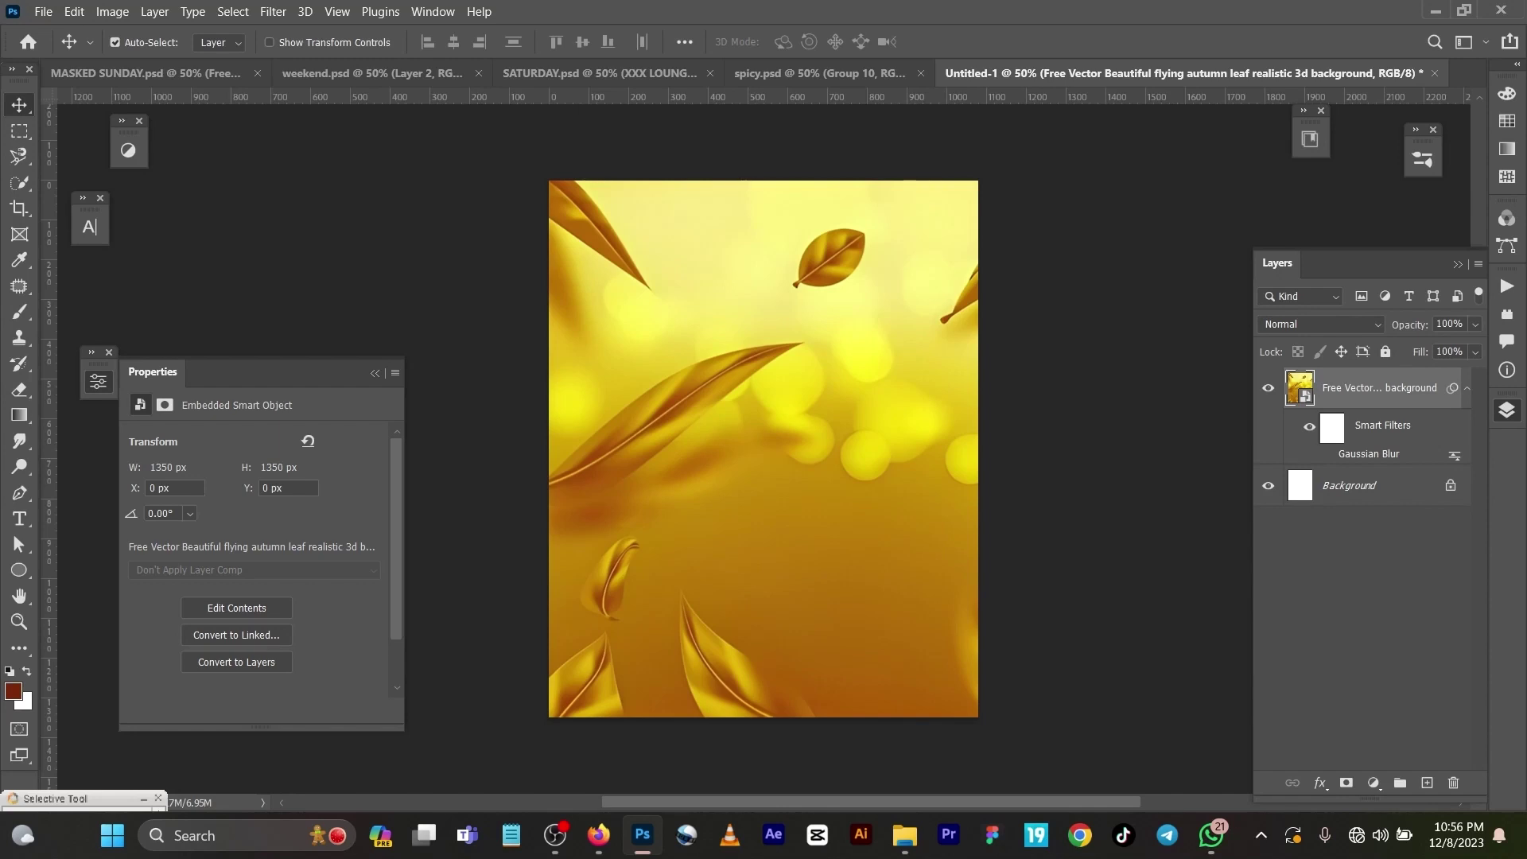
key("d")
left_click(273, 12)
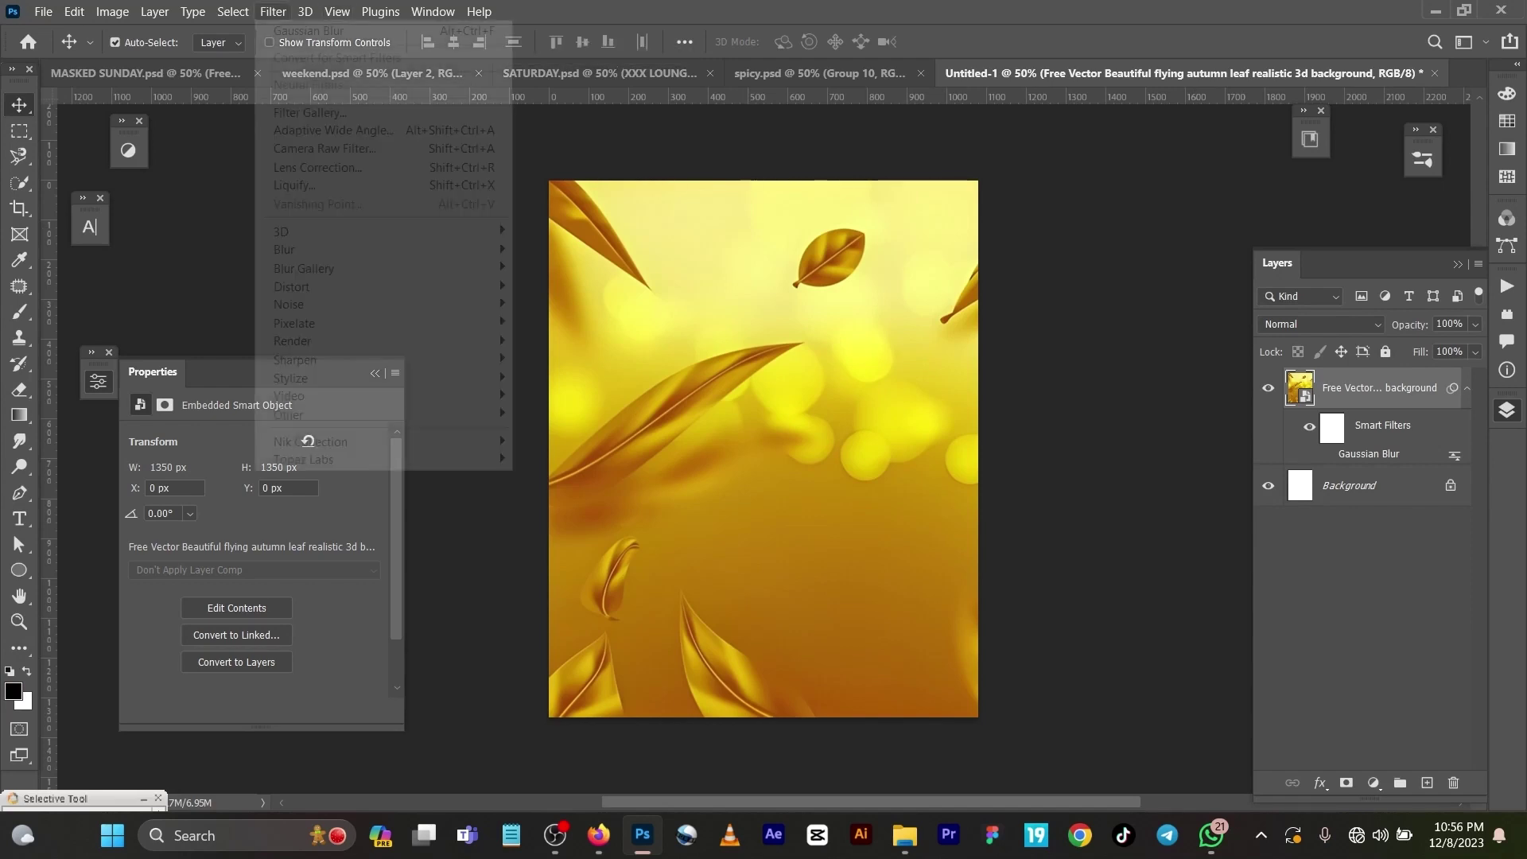
mouse_move(233, 12)
left_click(267, 195)
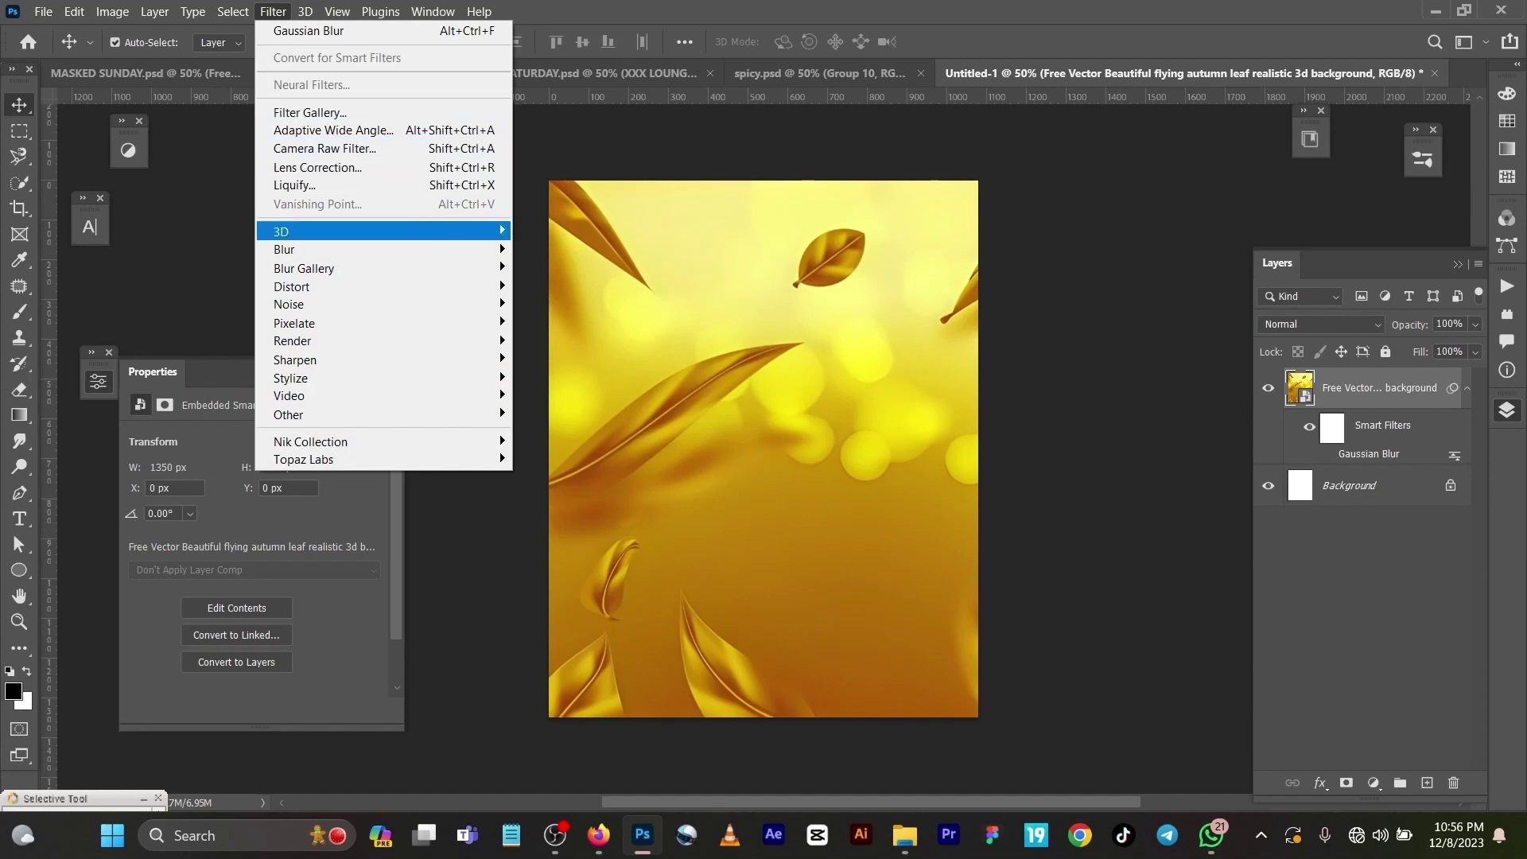
mouse_move(284, 249)
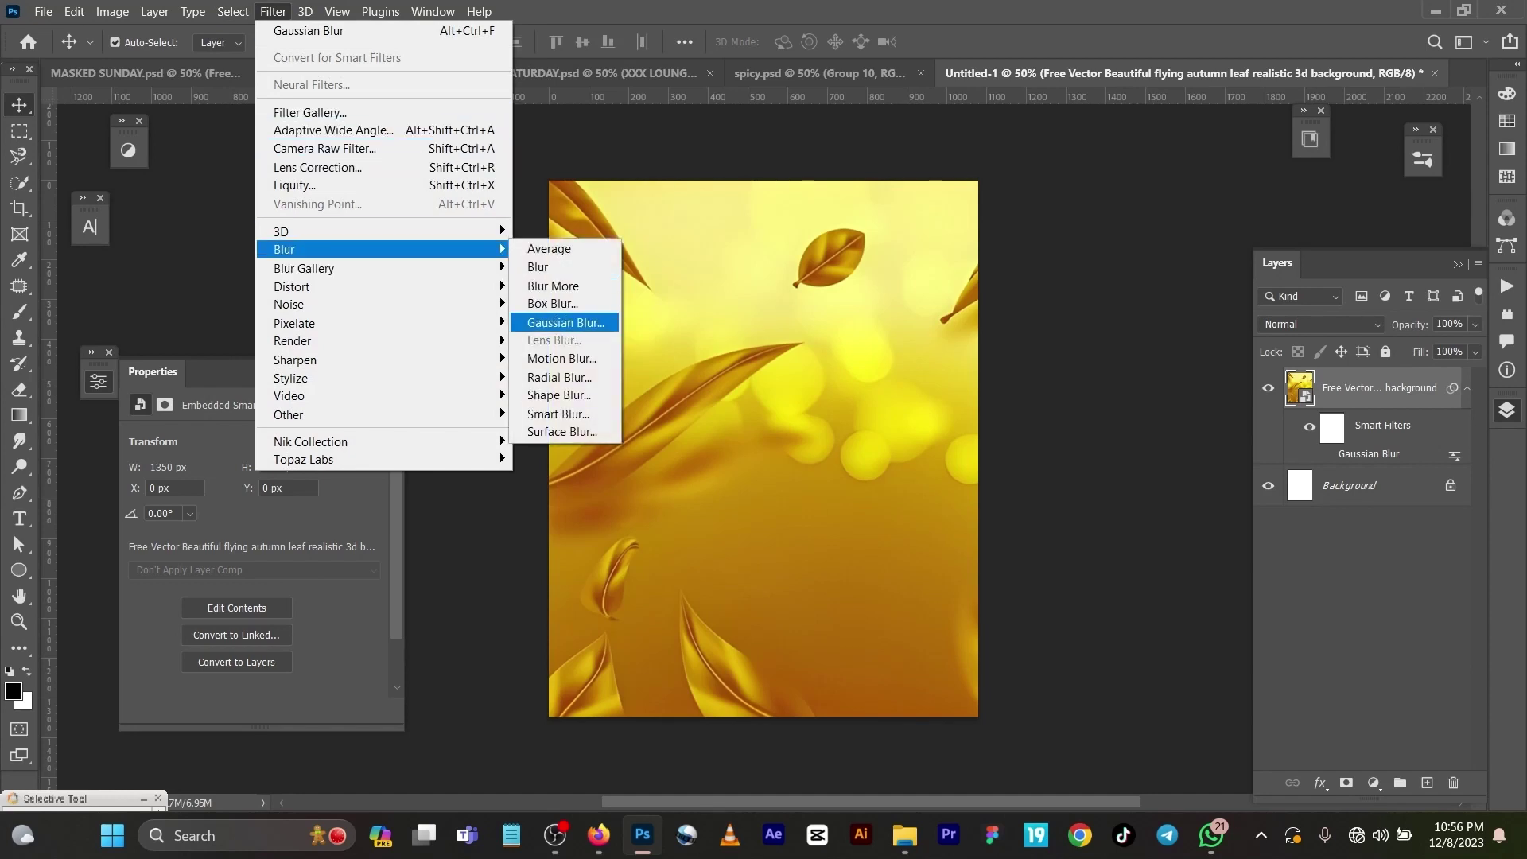
key("Escape")
key("Escape")
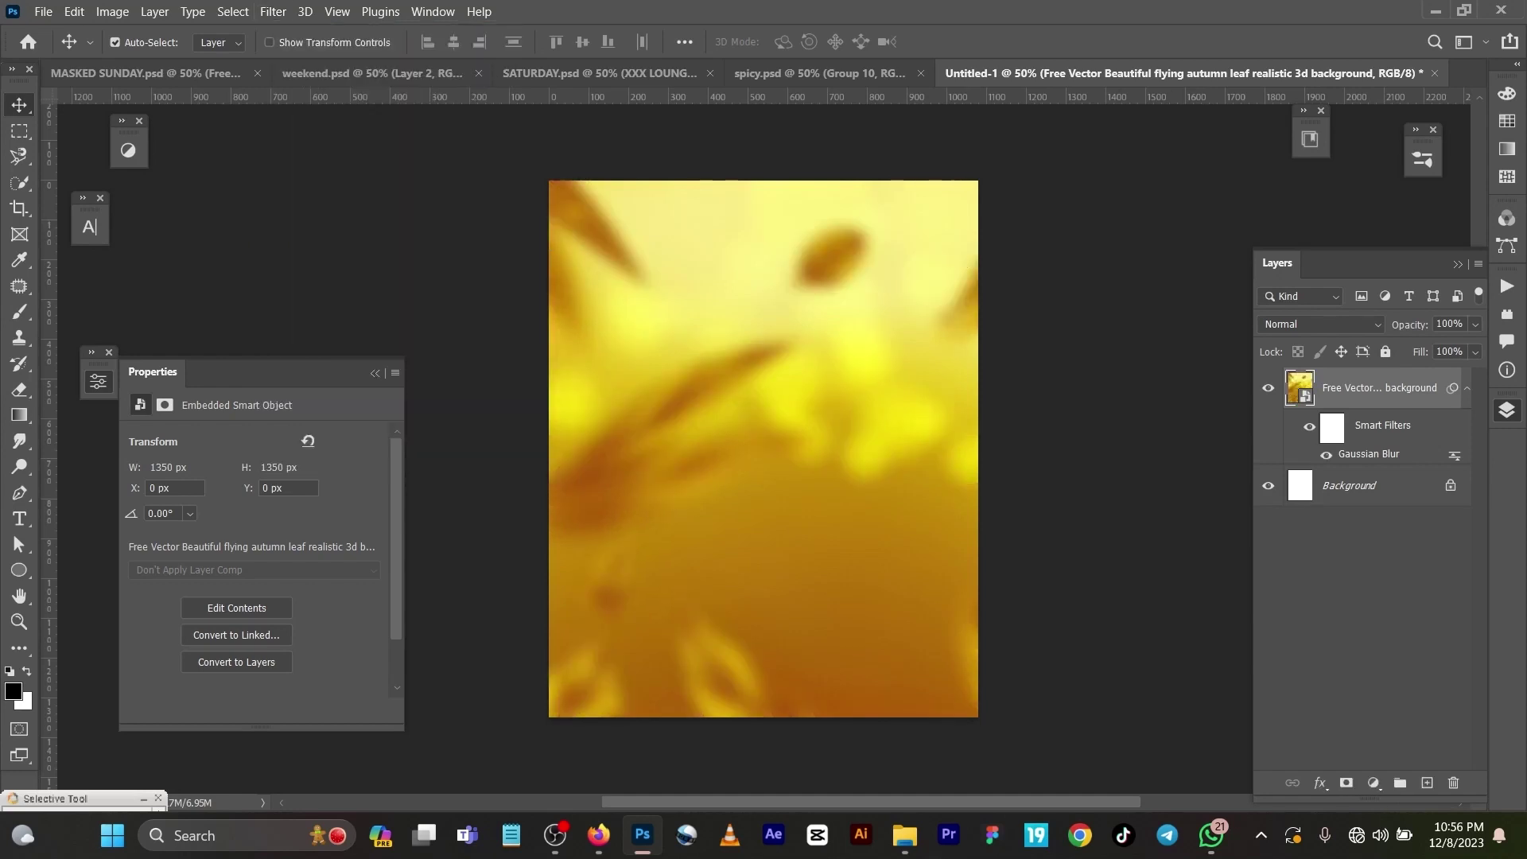
Copy the pngwing.com(61) glow layer from MASKED SUNDAY.psd into Untitled-1 above the leaf background
key("ctrl+Tab")
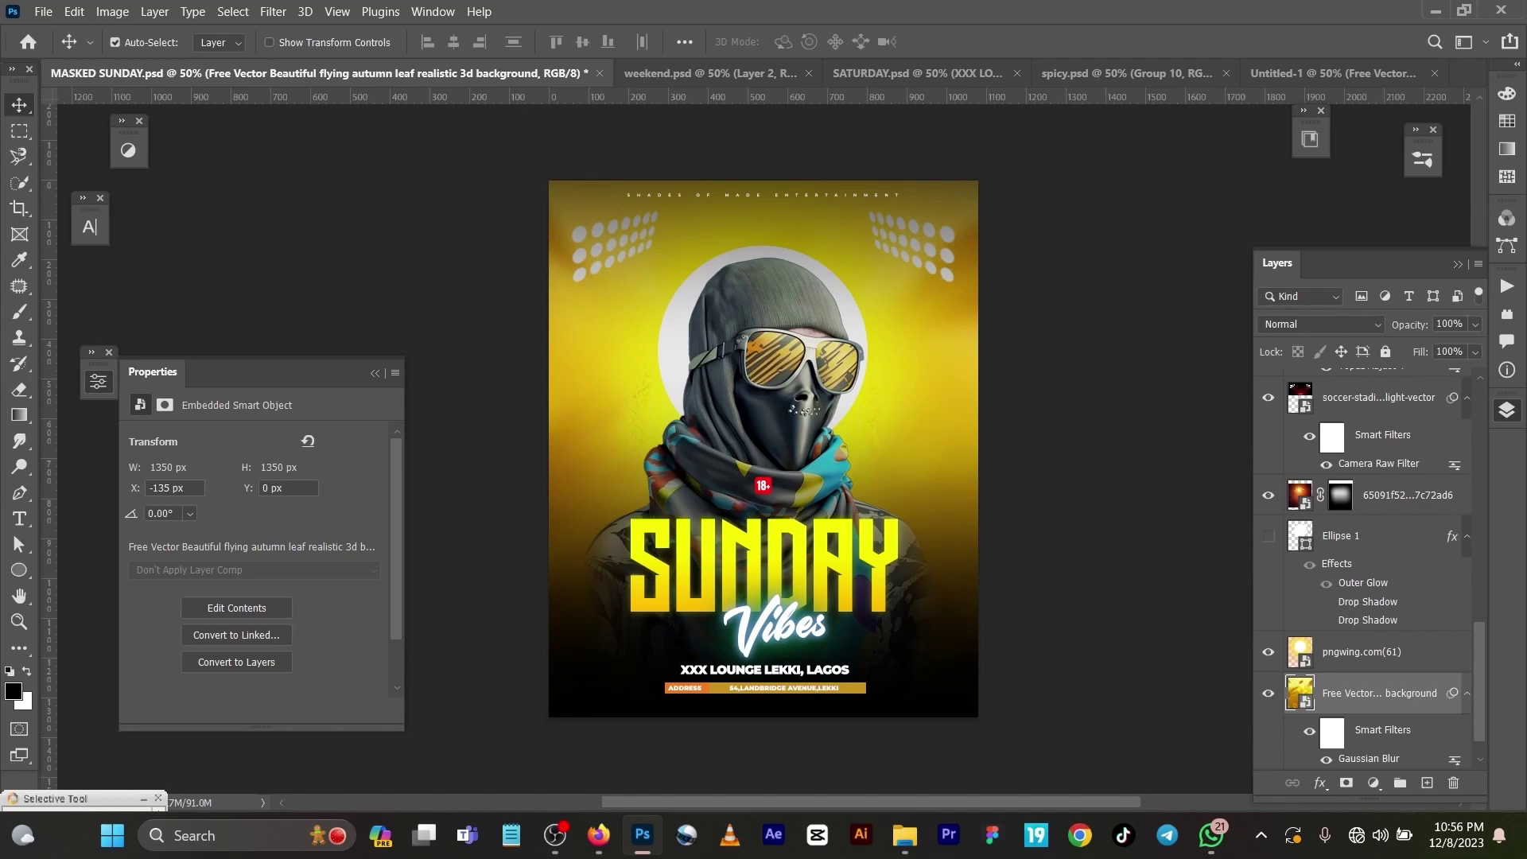
key("alt+bracketright")
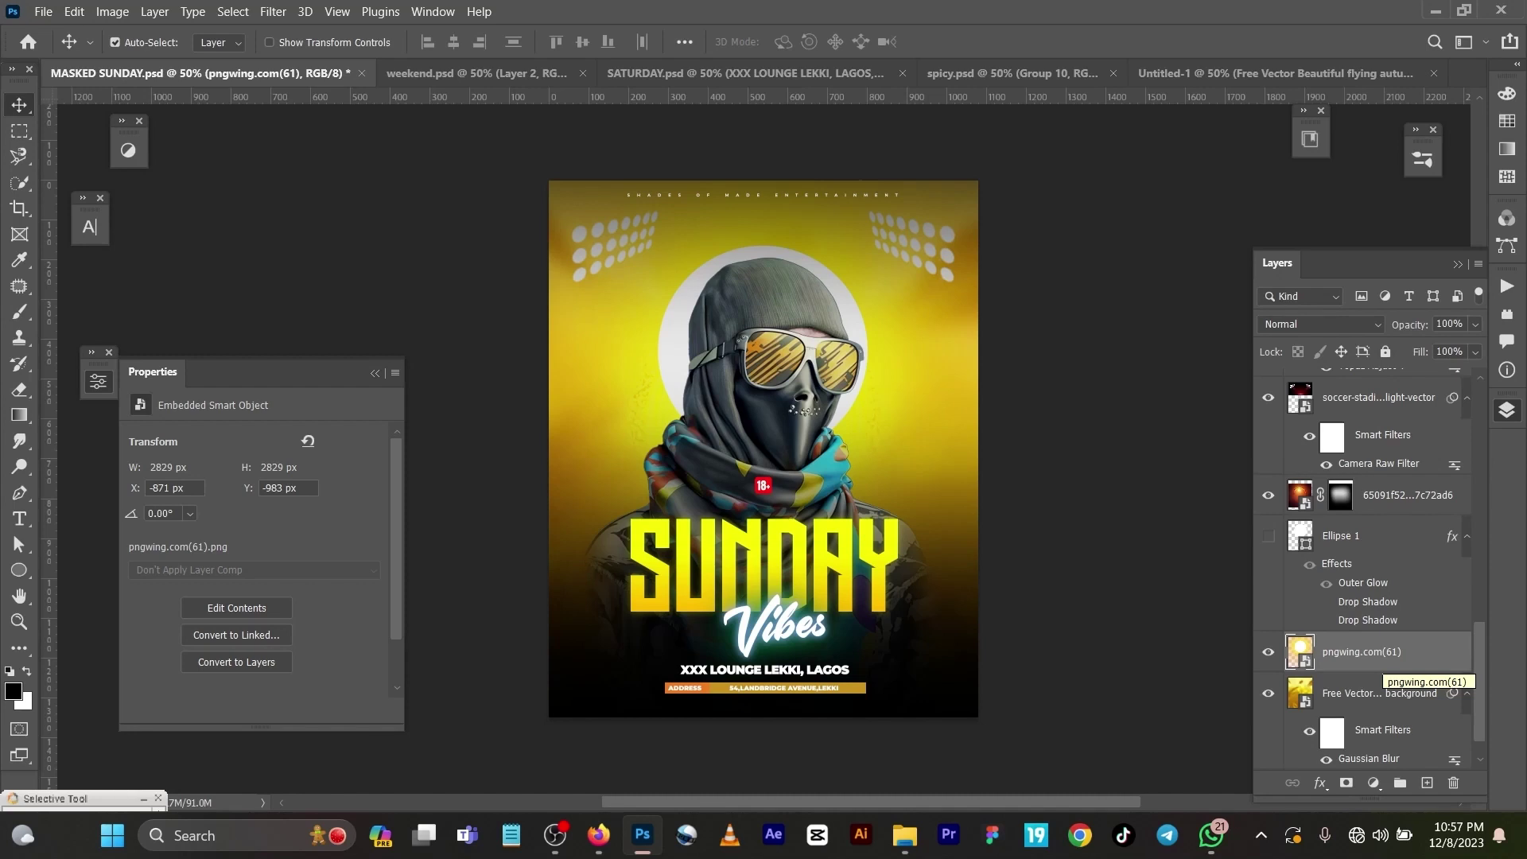
key("ctrl")
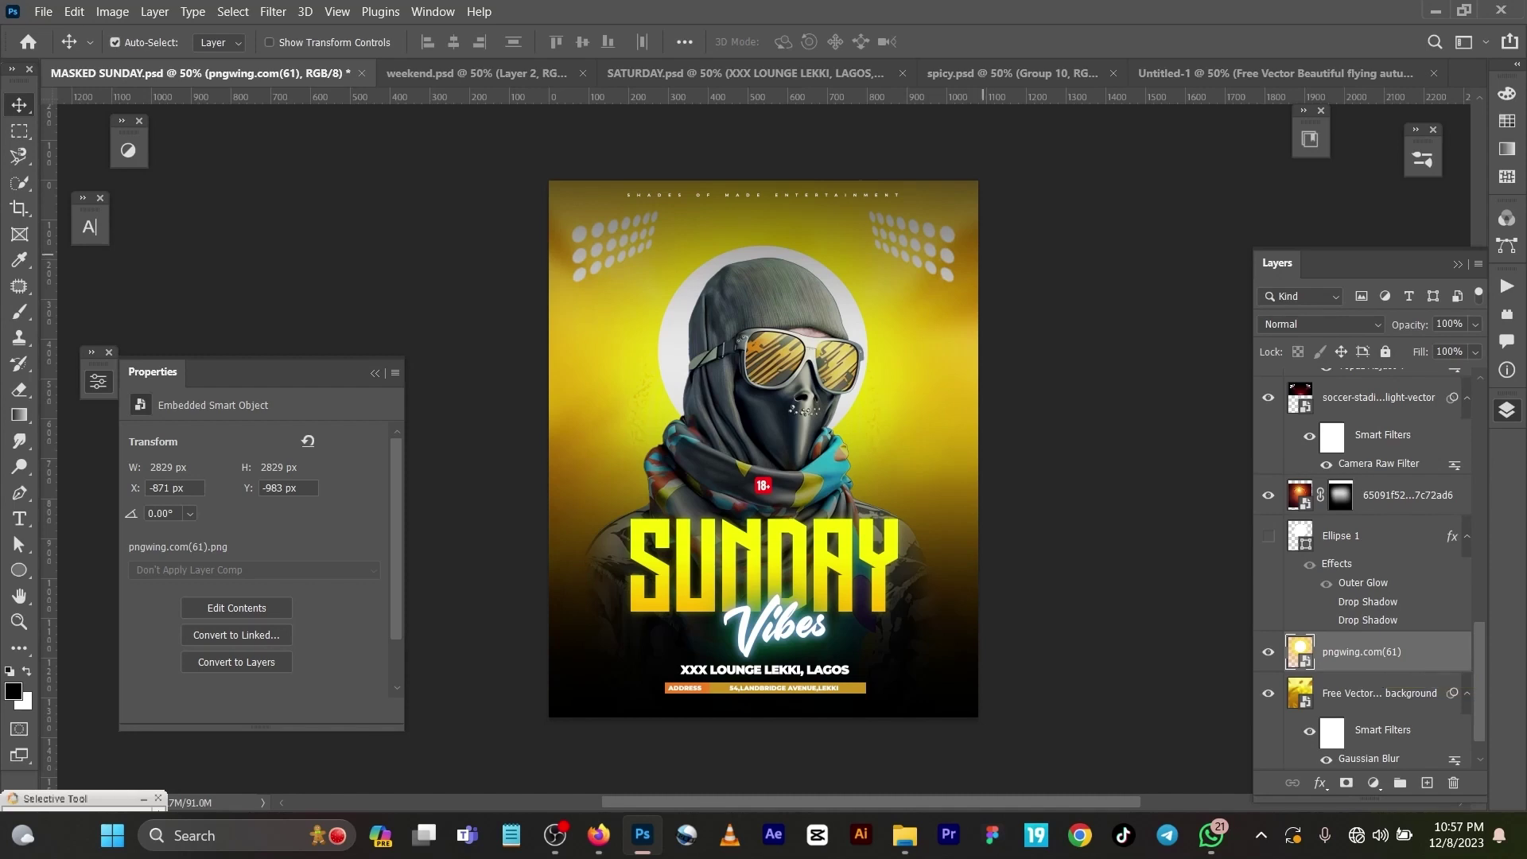
left_click(1276, 73)
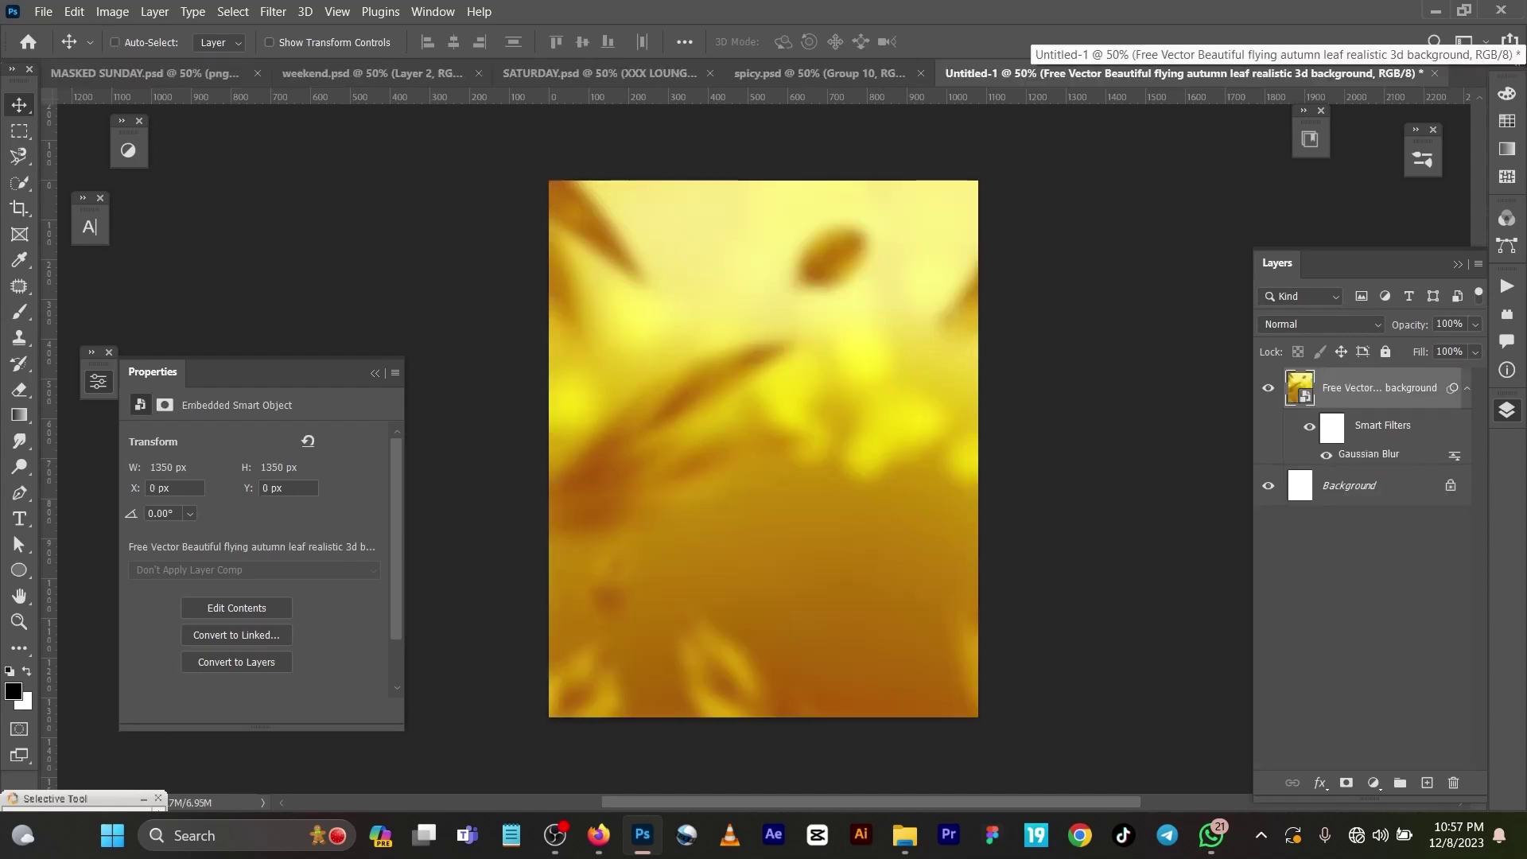
key("ctrl+v")
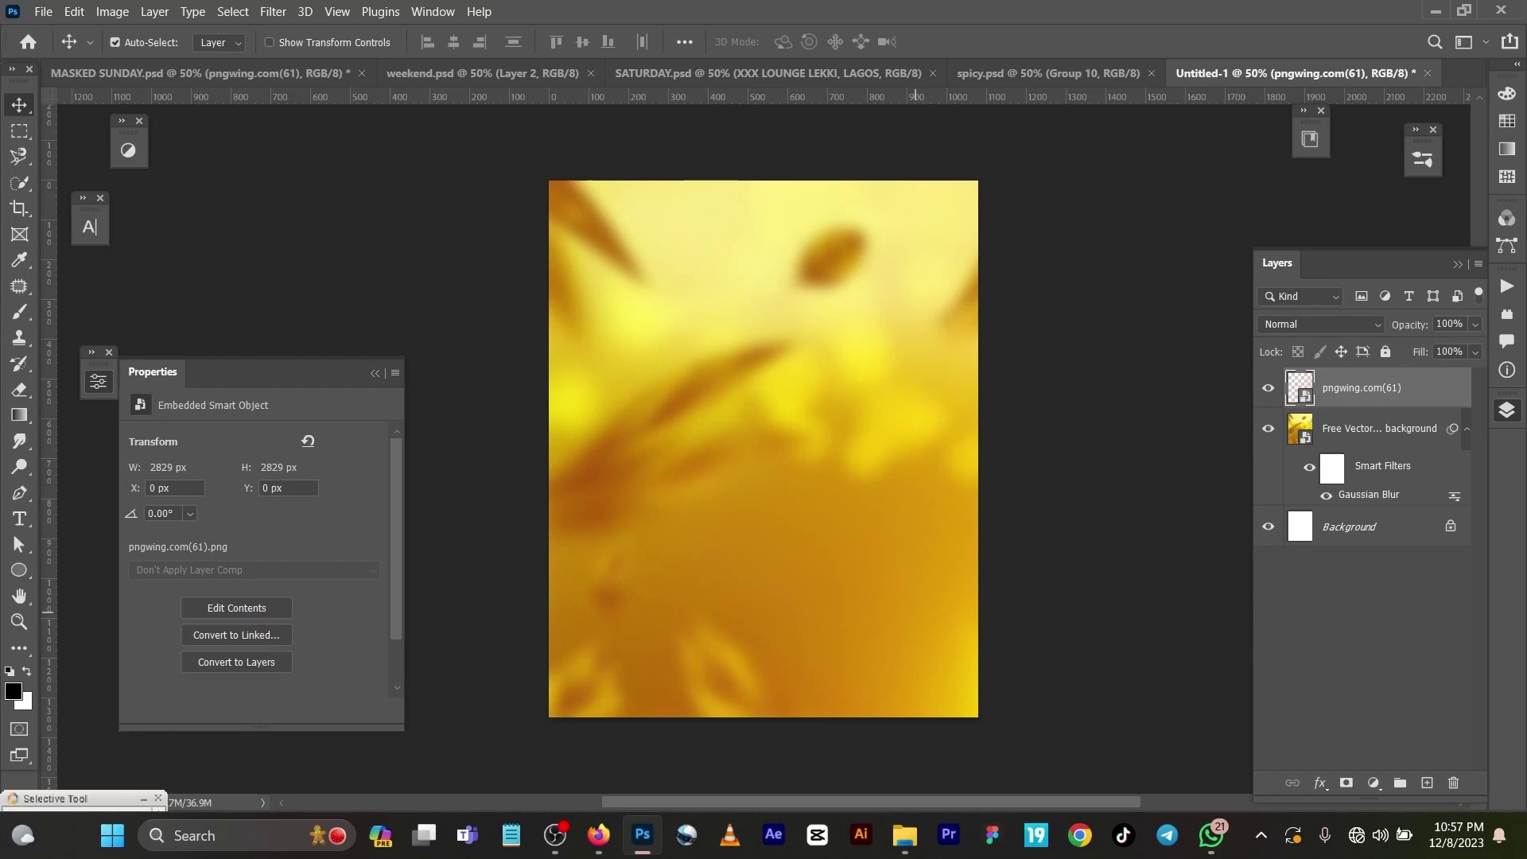
Move the pasted glow to about X -874 px, Y -922 px so its white circle is centred in the canvas's upper half
key("ctrl+Tab")
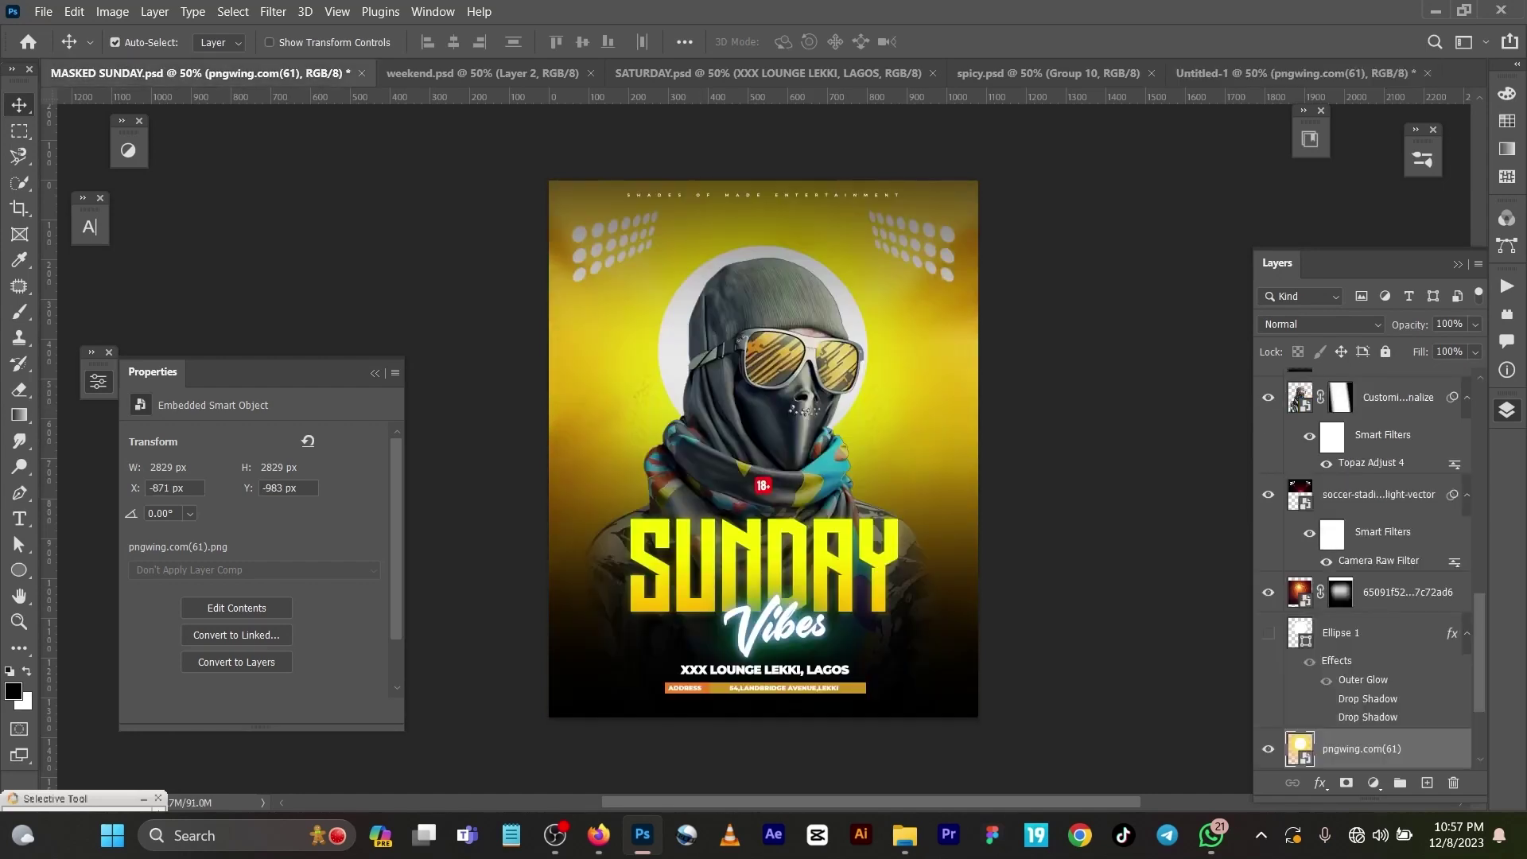
key("ctrl+shift+Tab")
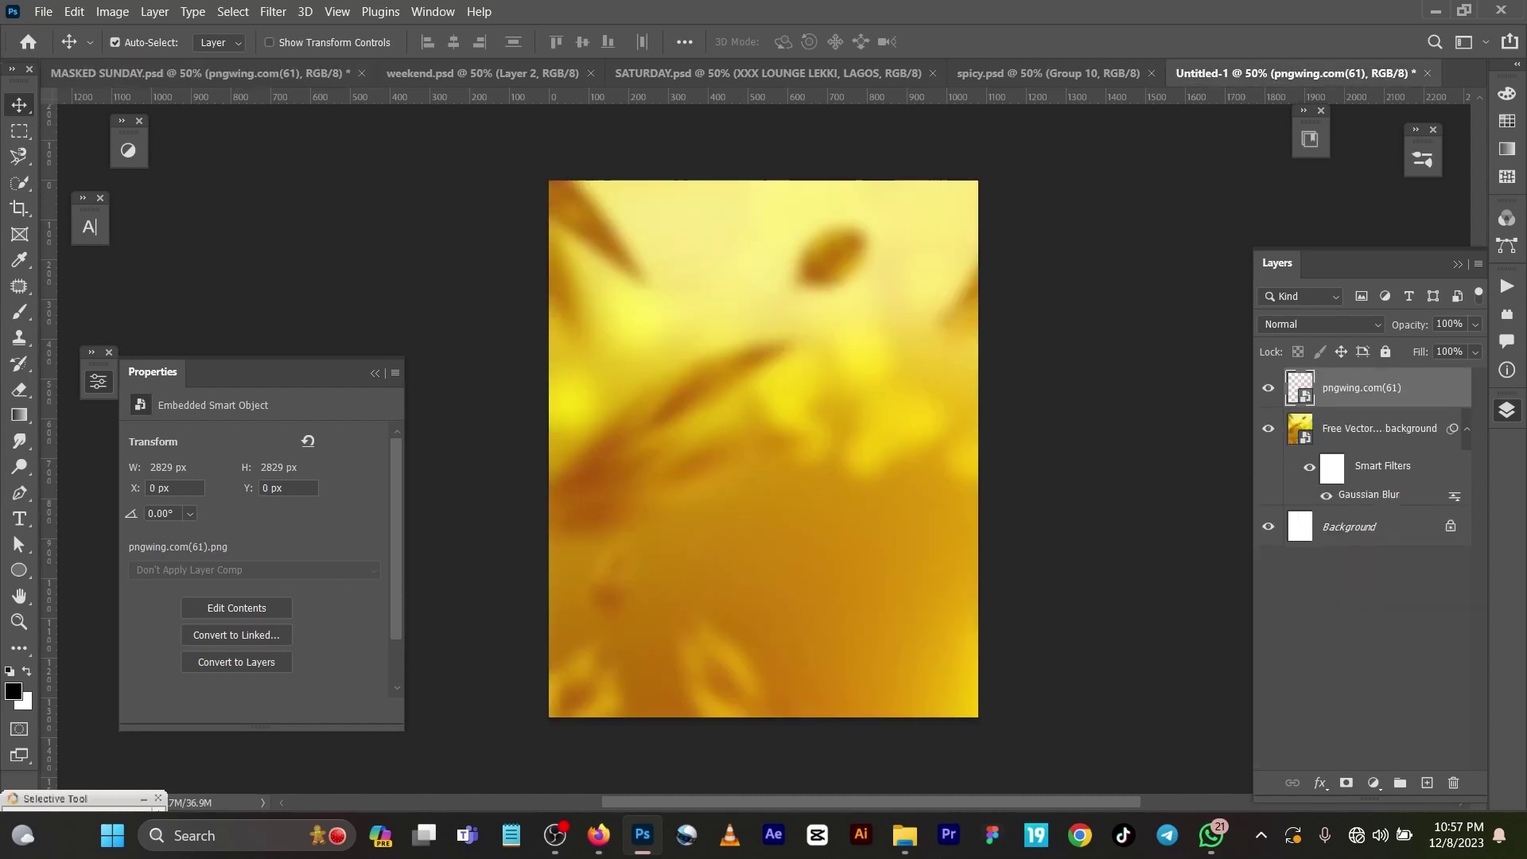
left_click_drag(935, 579, 610, 257)
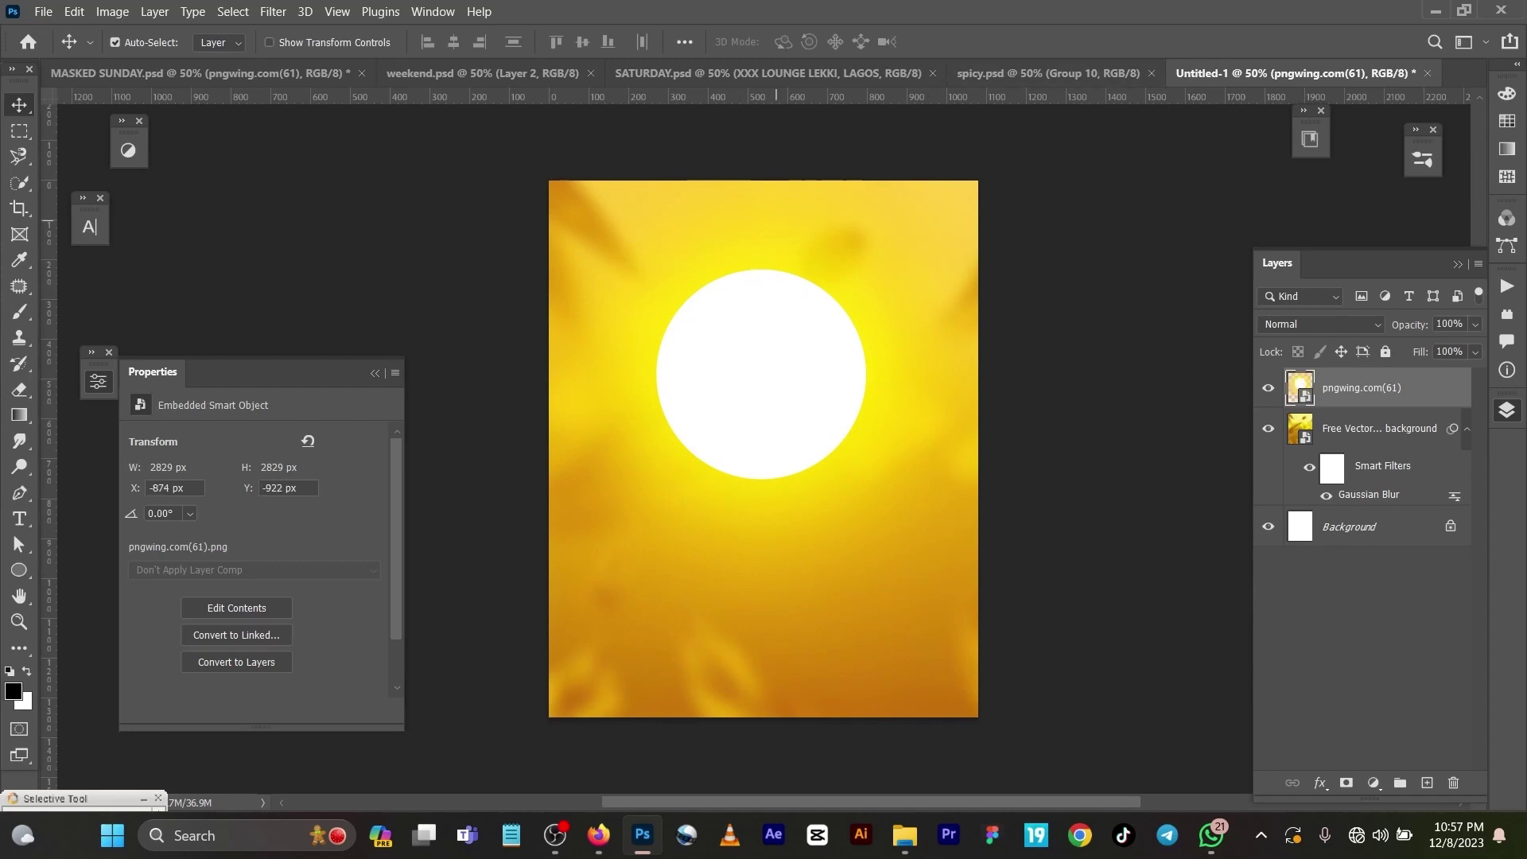
Copy the masked figure layer from MASKED SUNDAY.psd into Untitled-1 and place it over the white circle at about X 90 px, Y 189 px
key("ctrl+Tab")
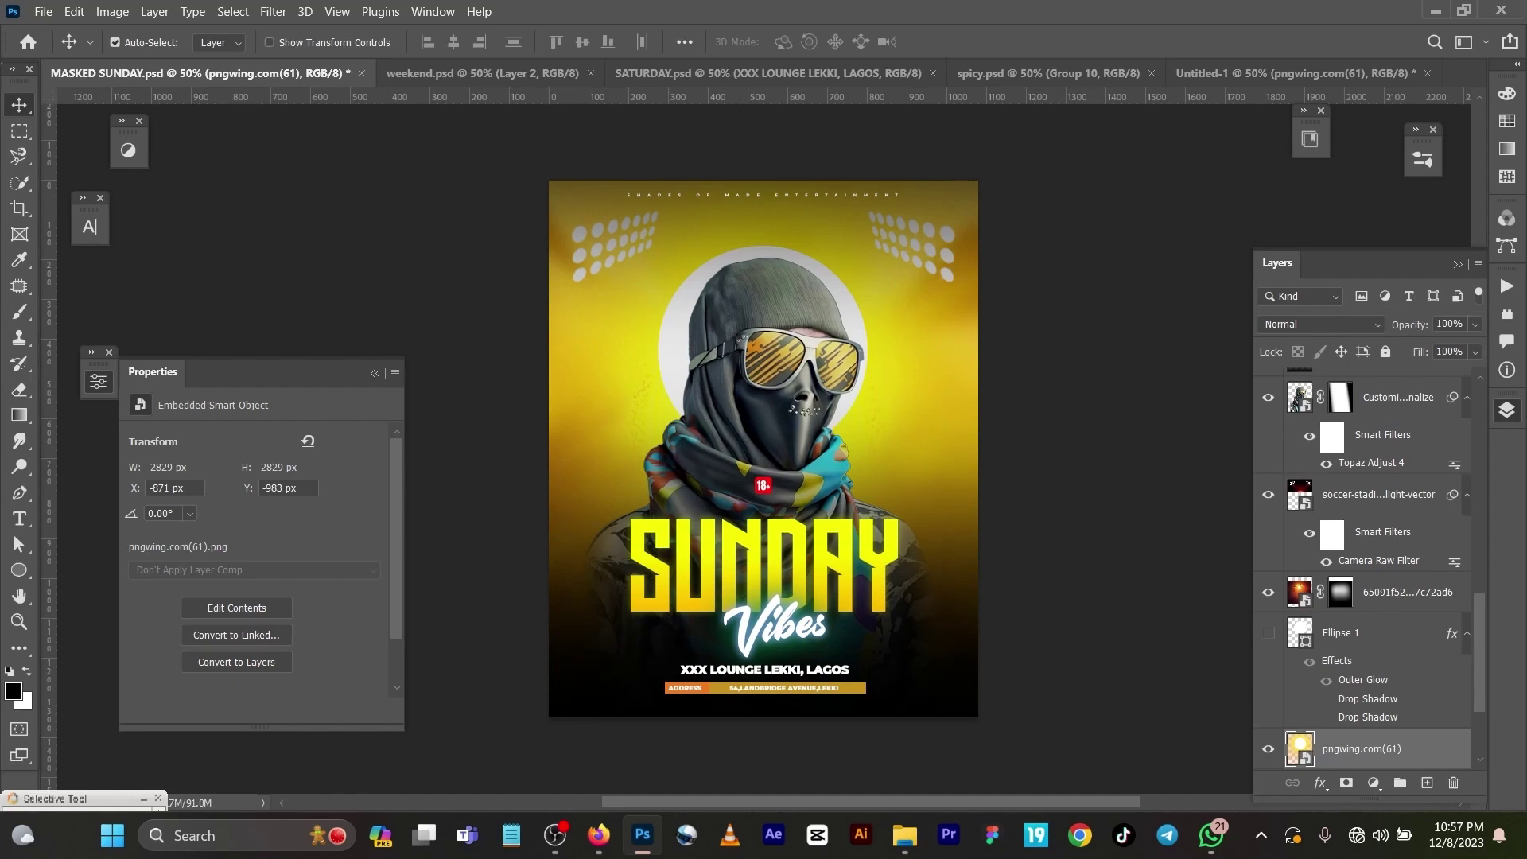
scroll(1384, 556, "up", 3)
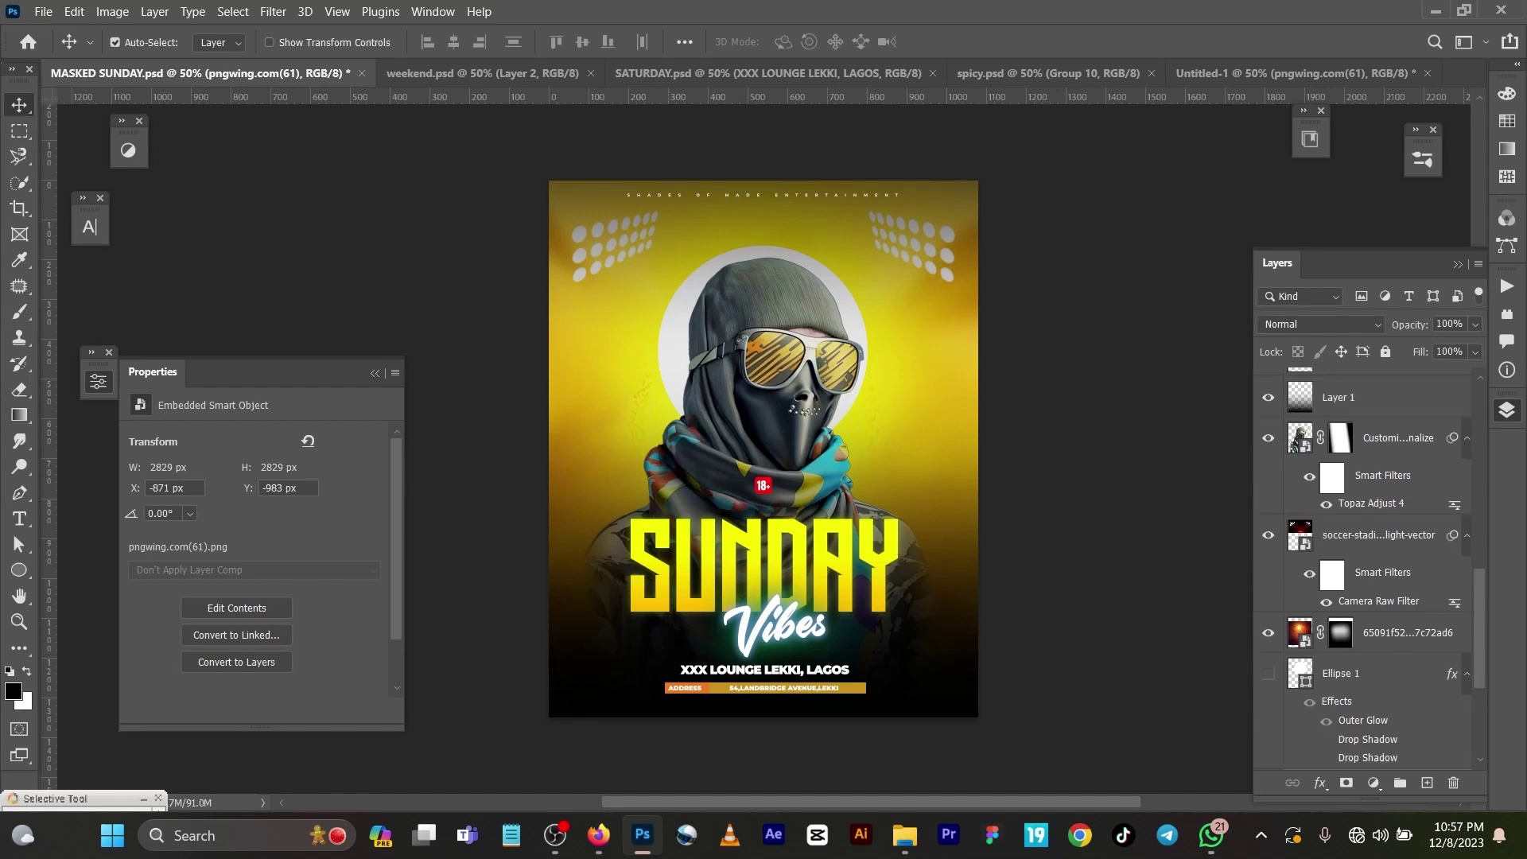
left_click(1396, 520)
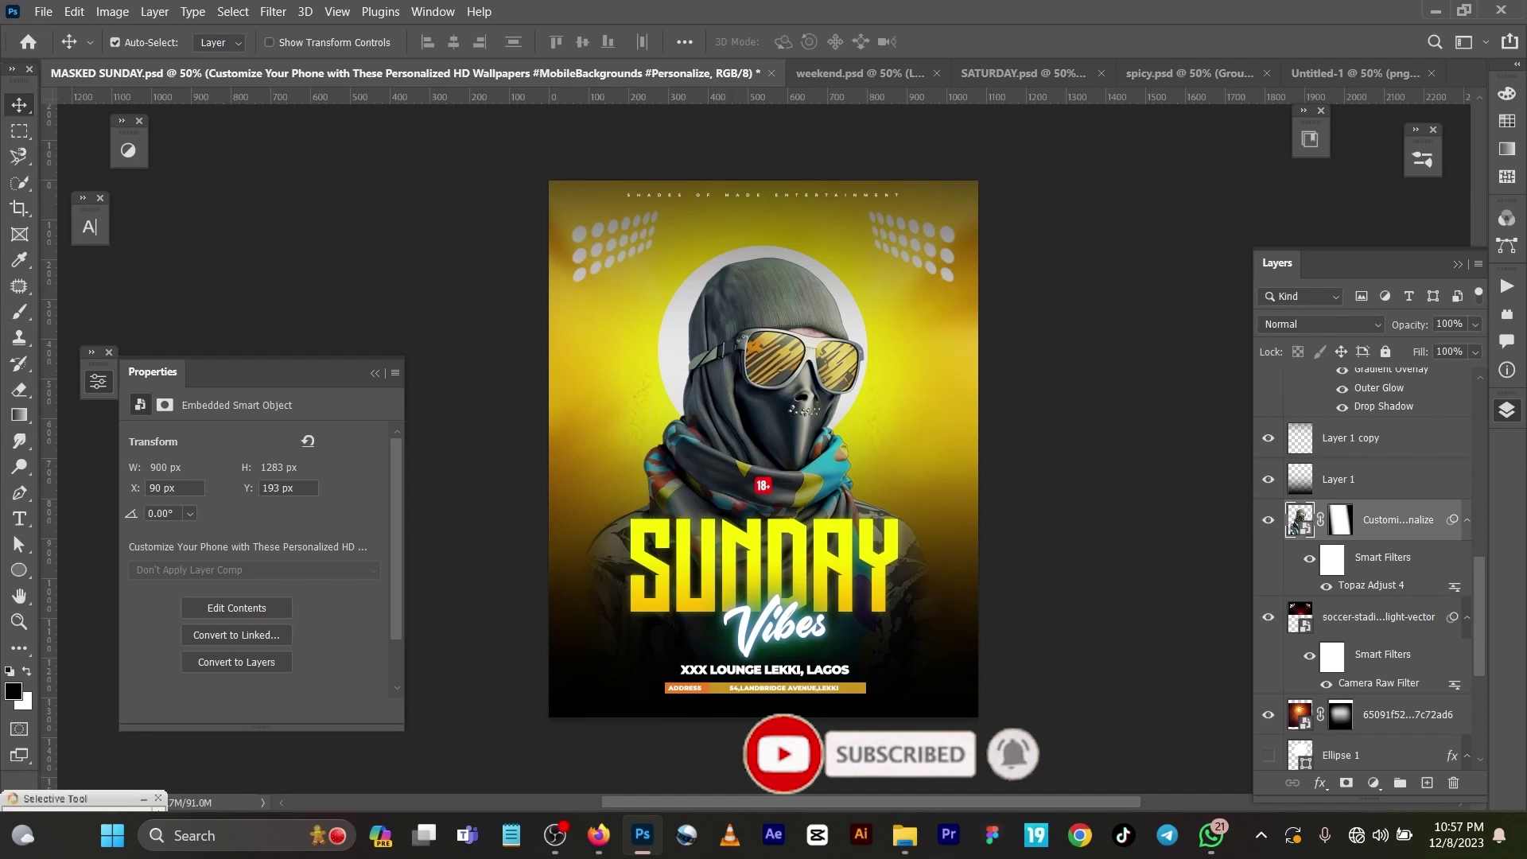
key("ctrl+shift+Tab")
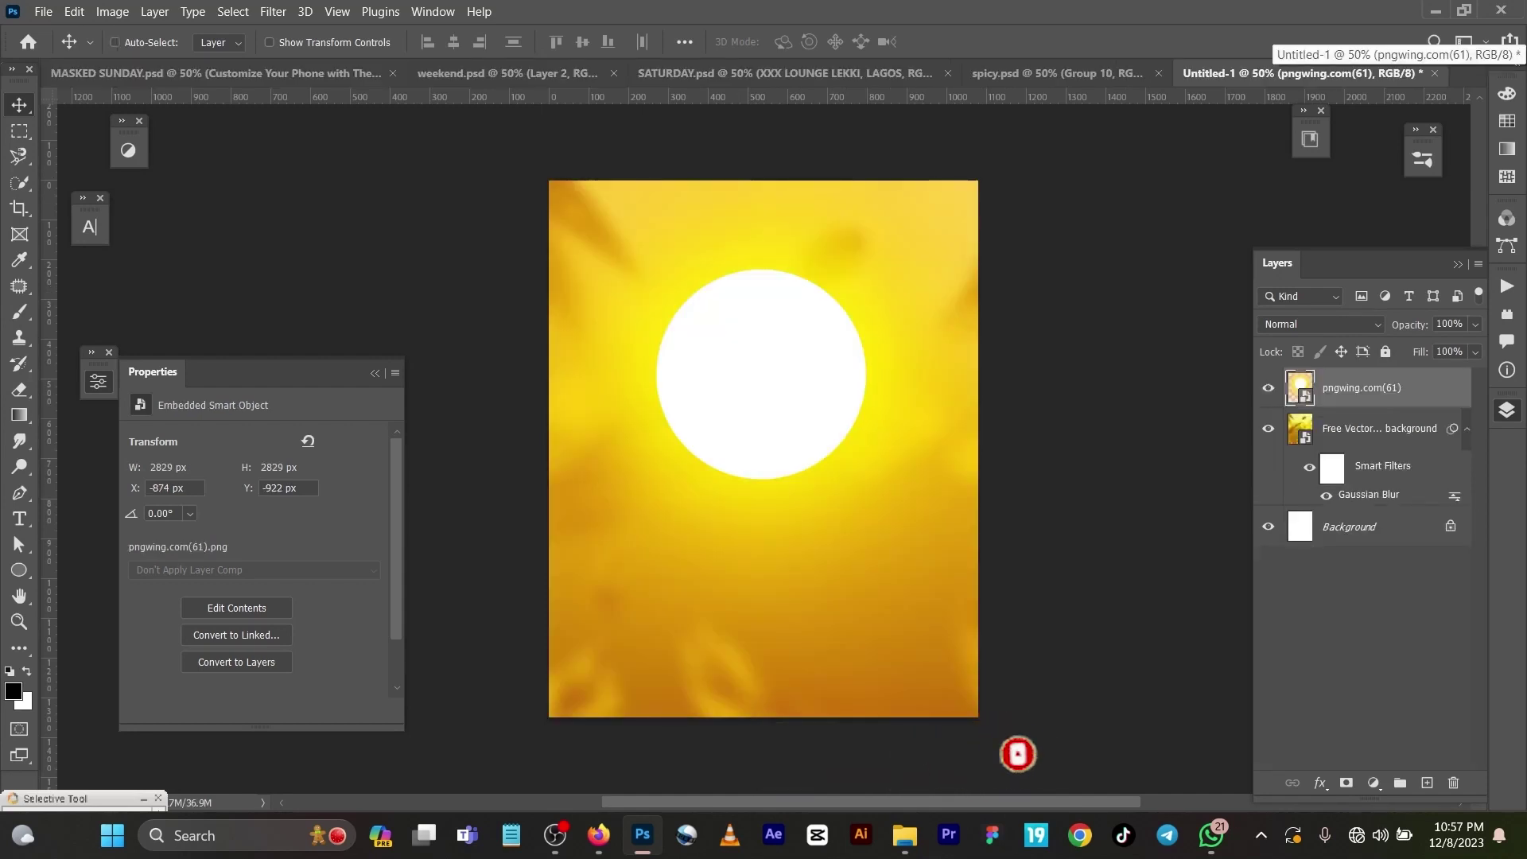
key("ctrl+v")
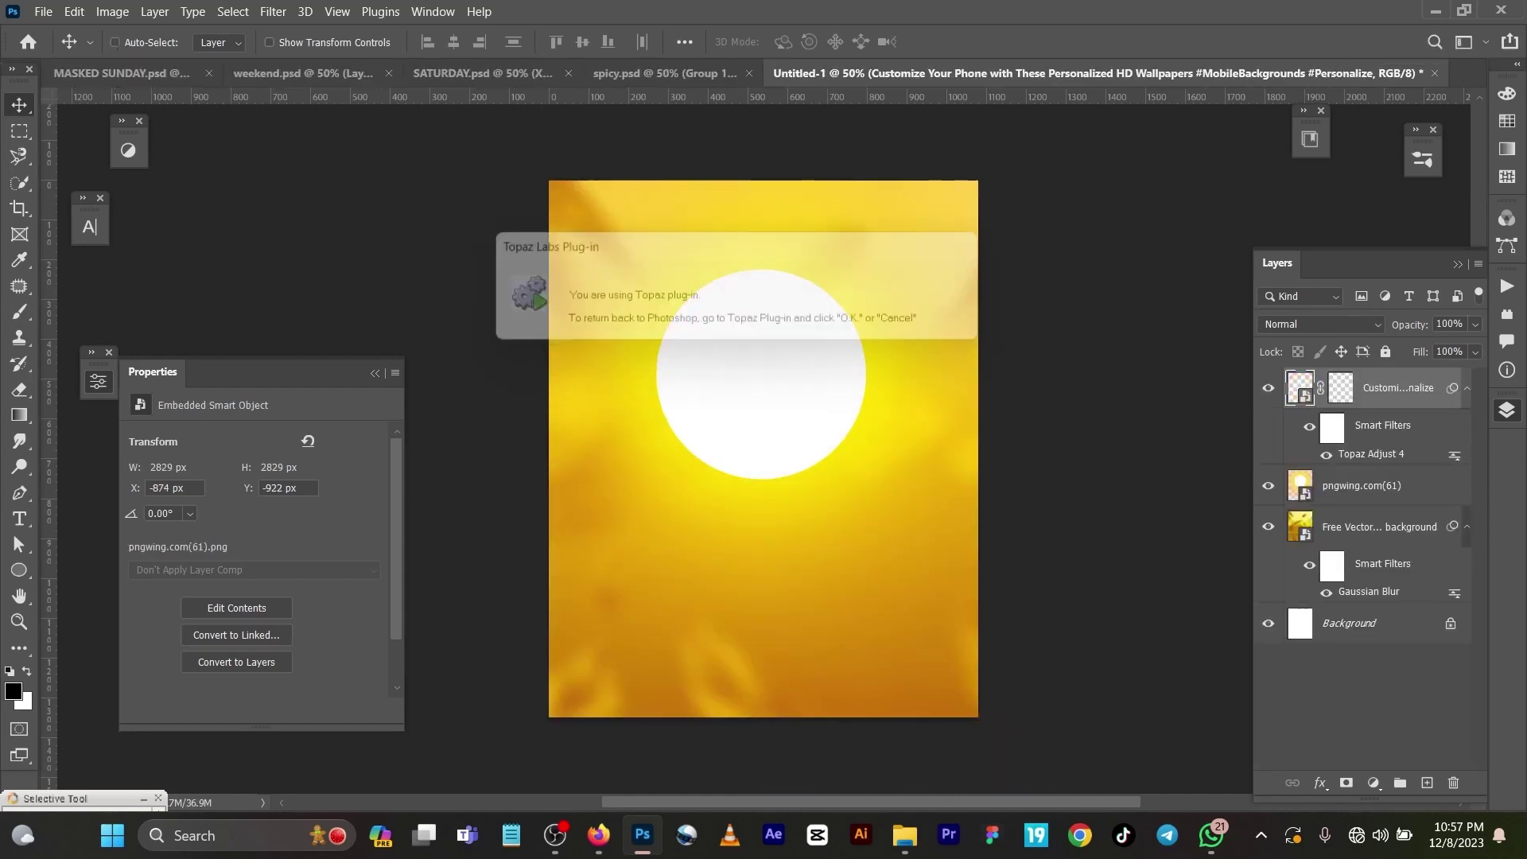
left_click_drag(835, 360, 835, 422)
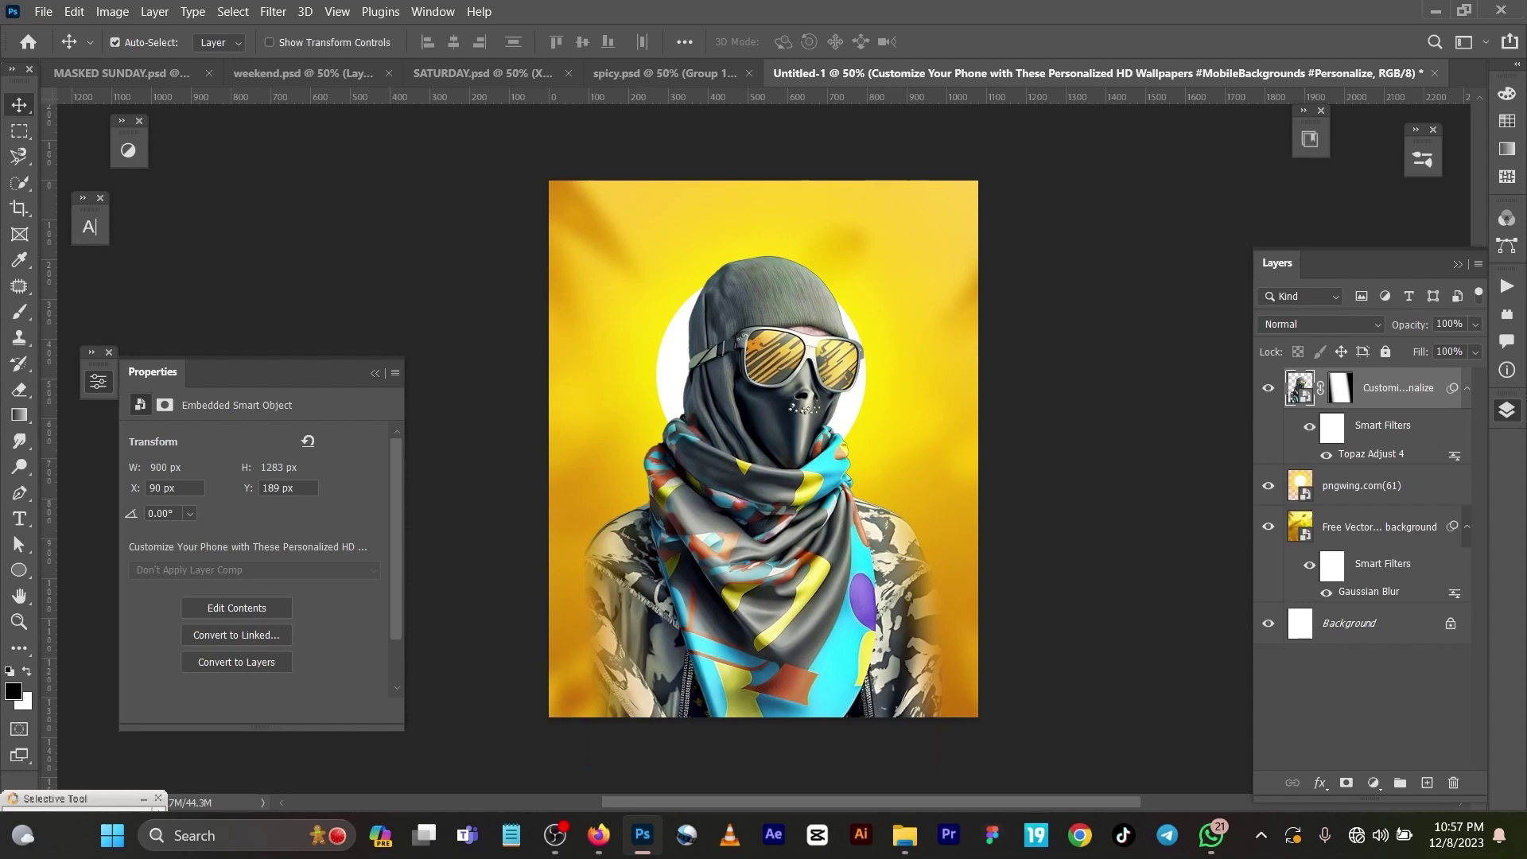
Delete the layer mask from the masked figure's layer
left_click(1320, 388)
left_click(1340, 389)
key("Delete")
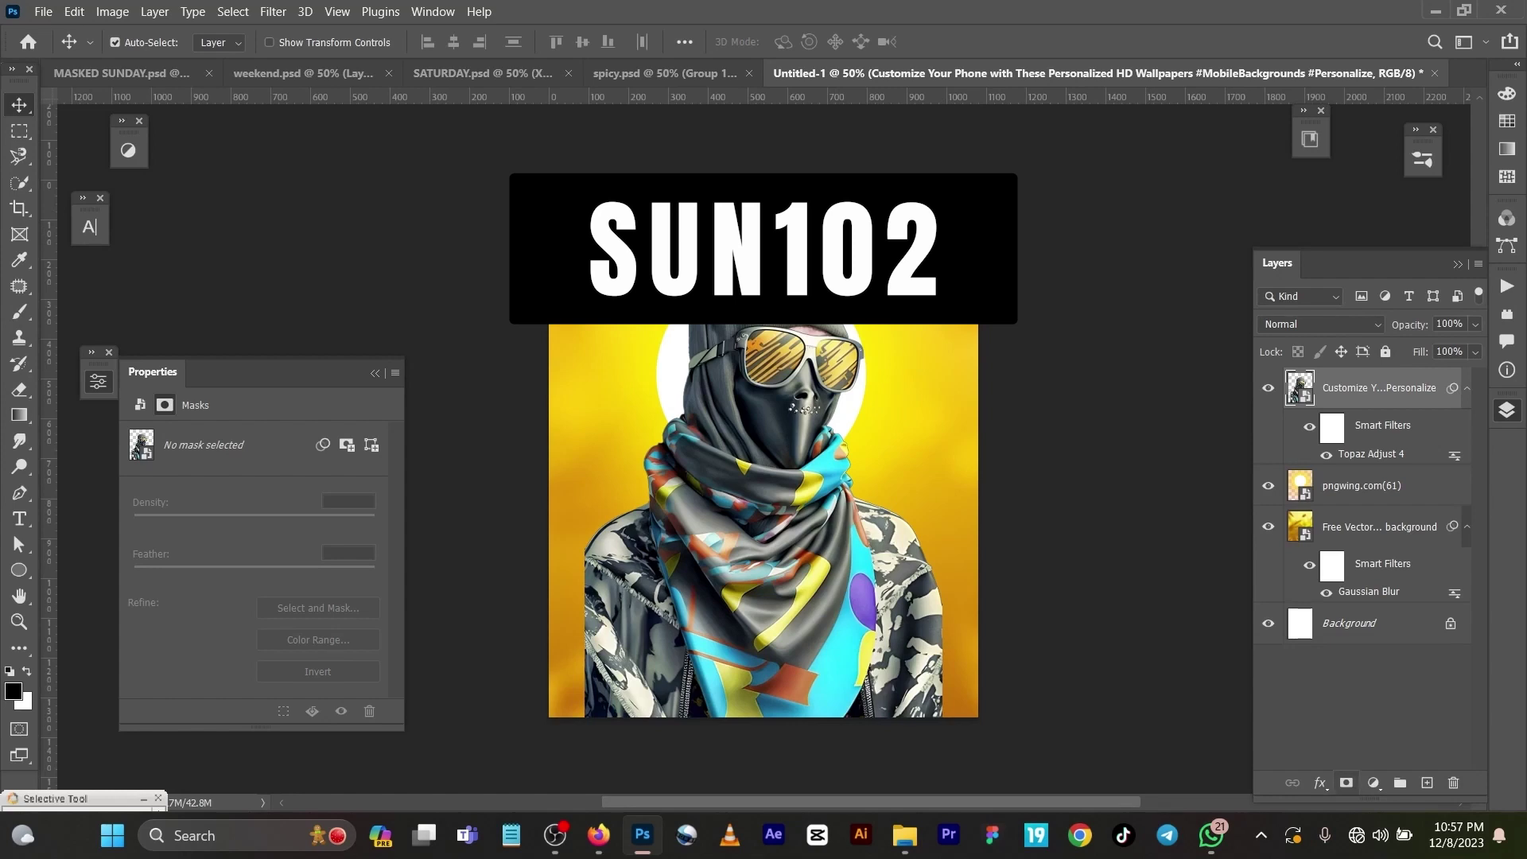
Add a layer mask to the masked figure and fade the jacket's left and right edges with black-to-transparent linear gradients
left_click(1346, 783)
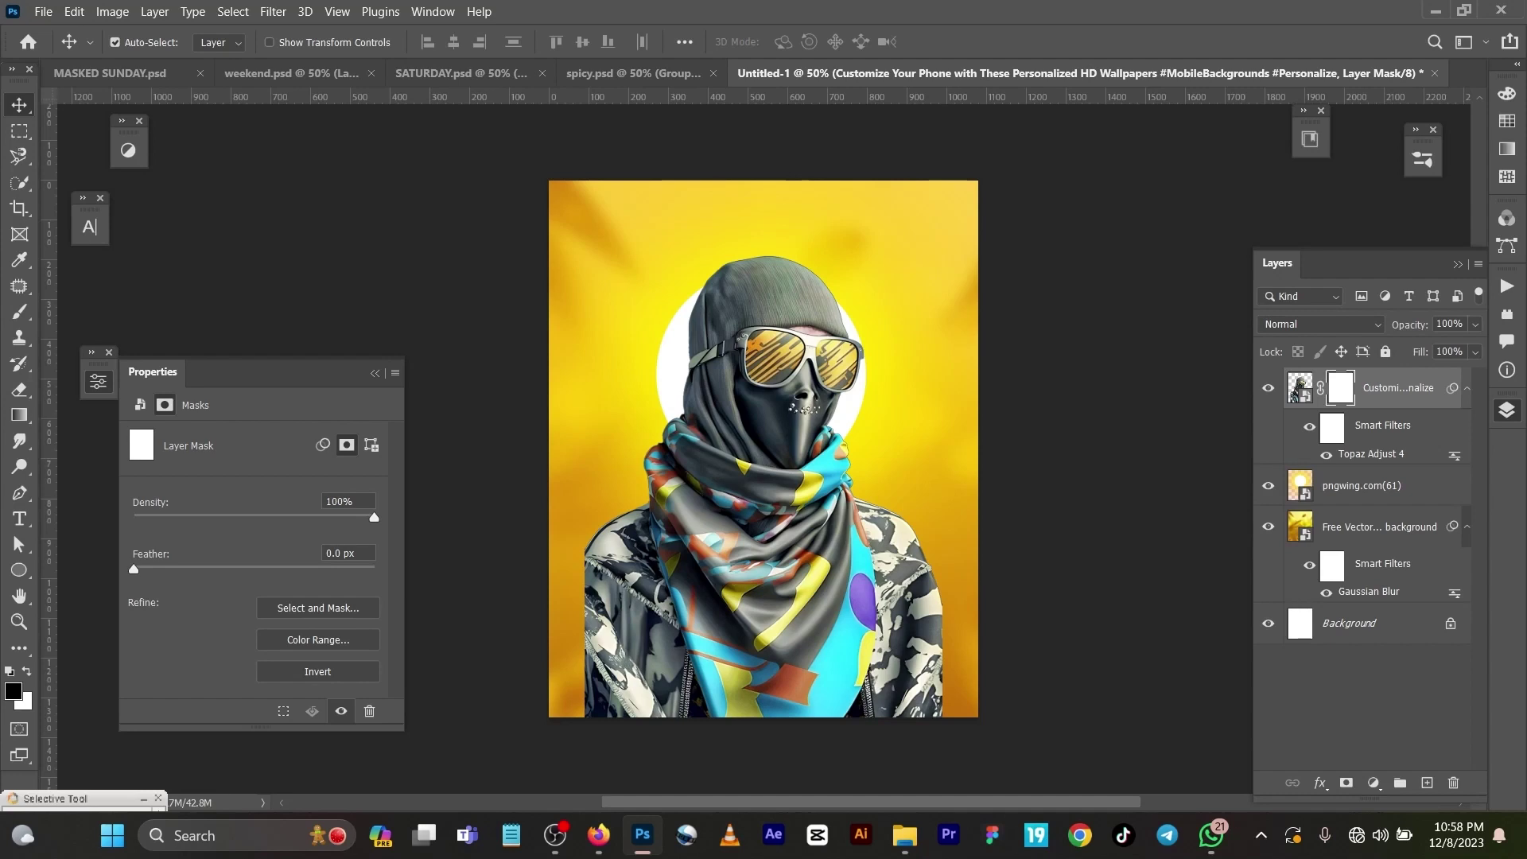
left_click(19, 414)
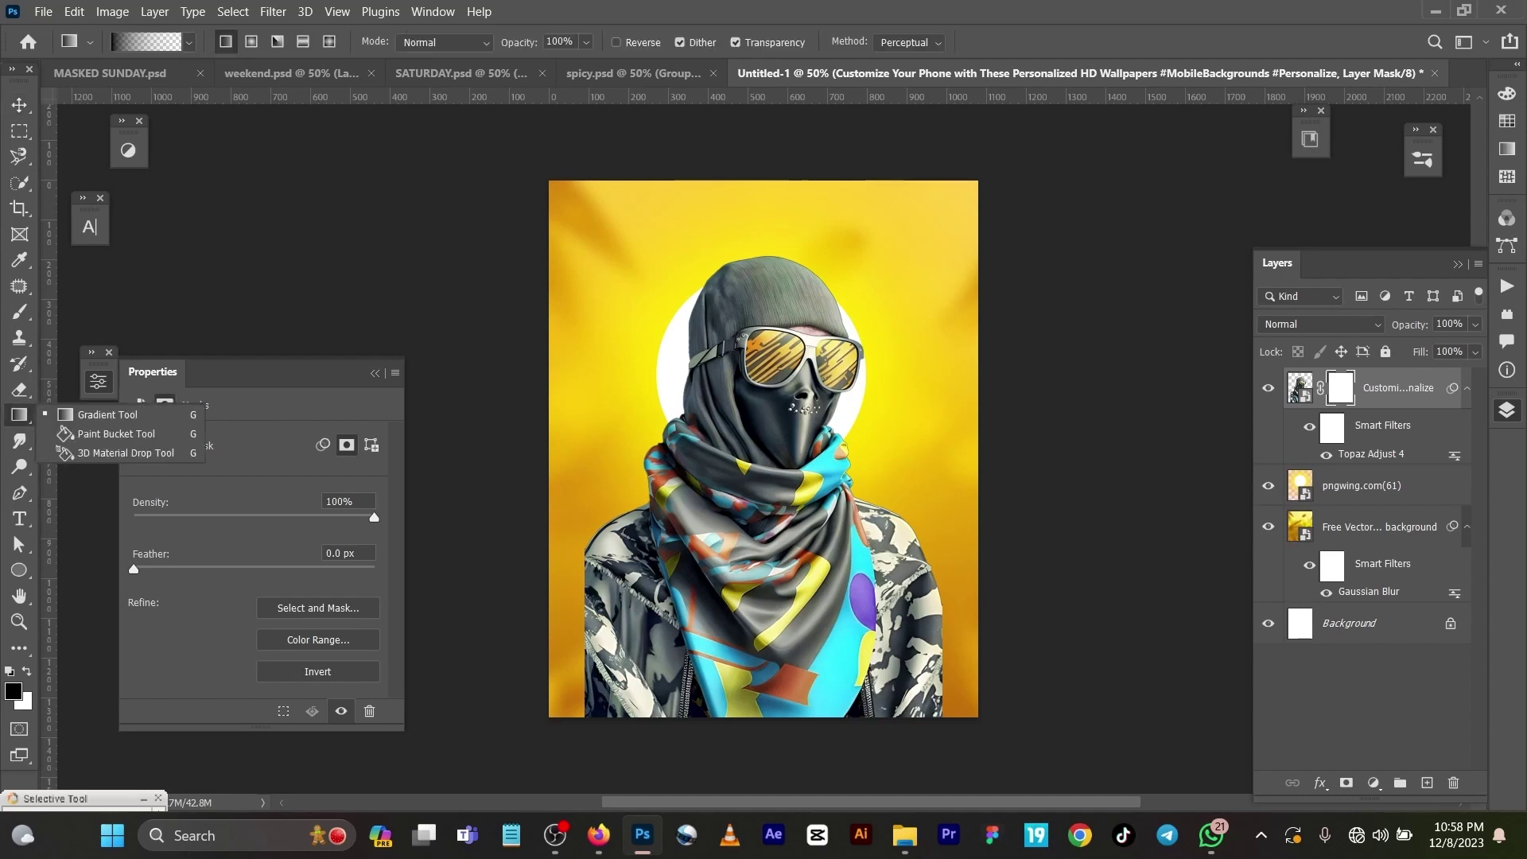
left_click(108, 415)
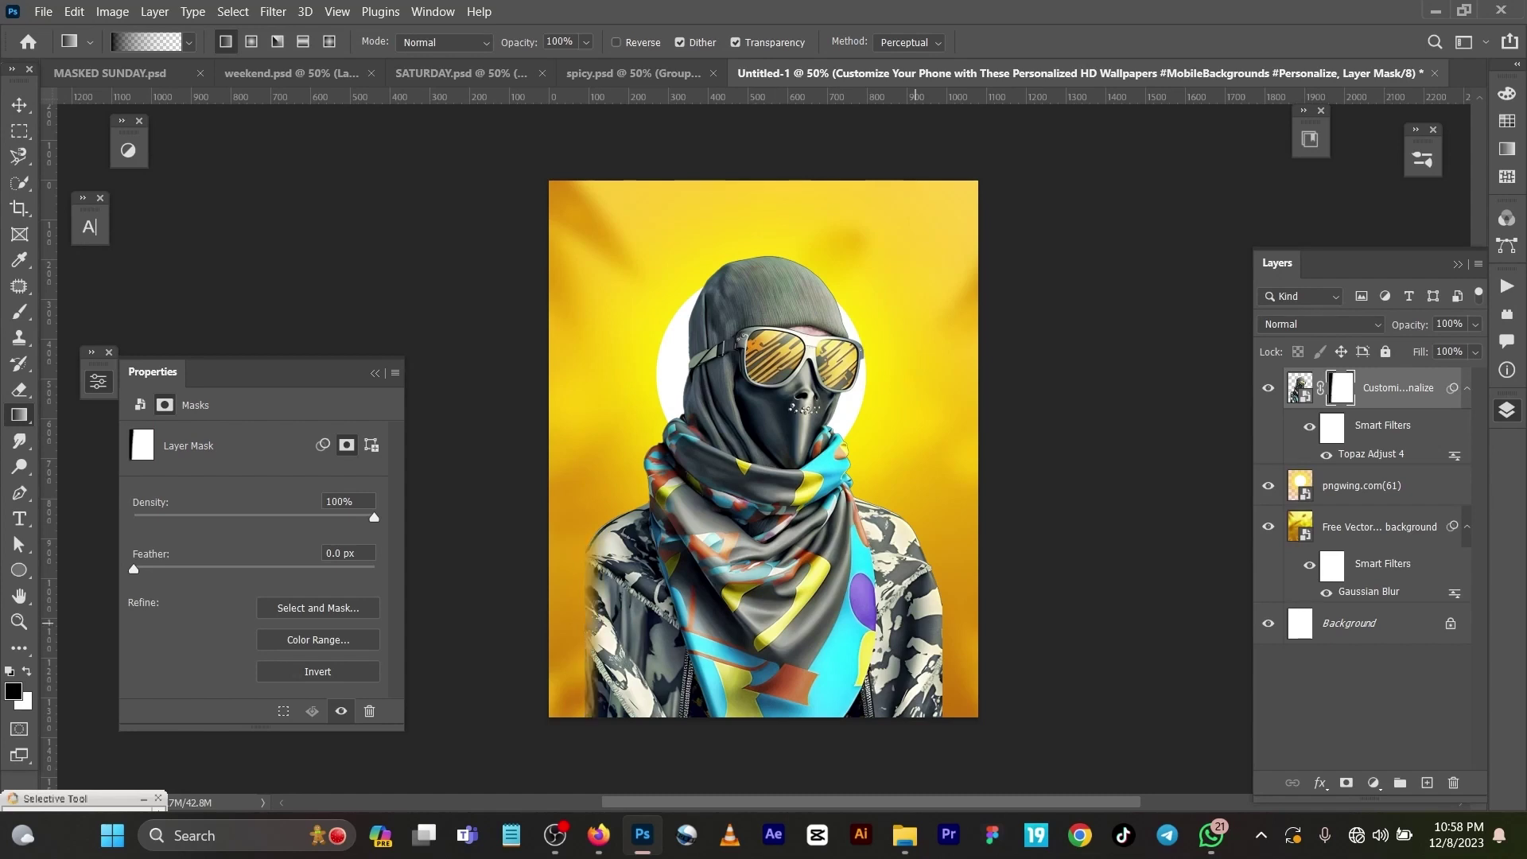
left_click_drag(916, 624, 941, 657)
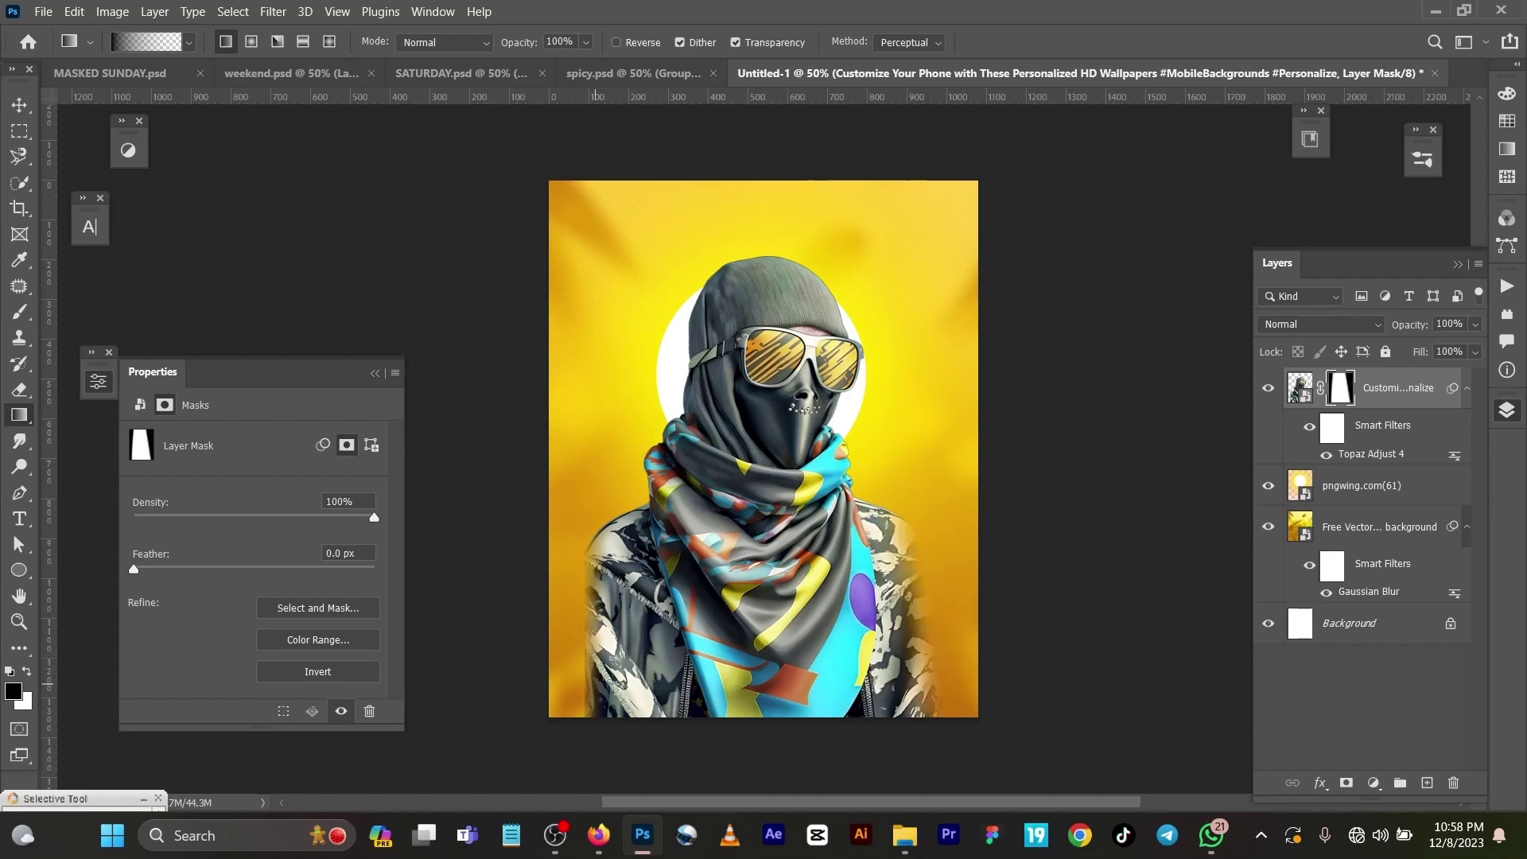
Soften the figure's lower jacket edge further with short gradients on its mask, undoing the unwanted ones and restoring the good fades
mouse_move(595, 685)
left_mouse_down()
mouse_move(608, 688)
mouse_move(592, 688)
left_mouse_up()
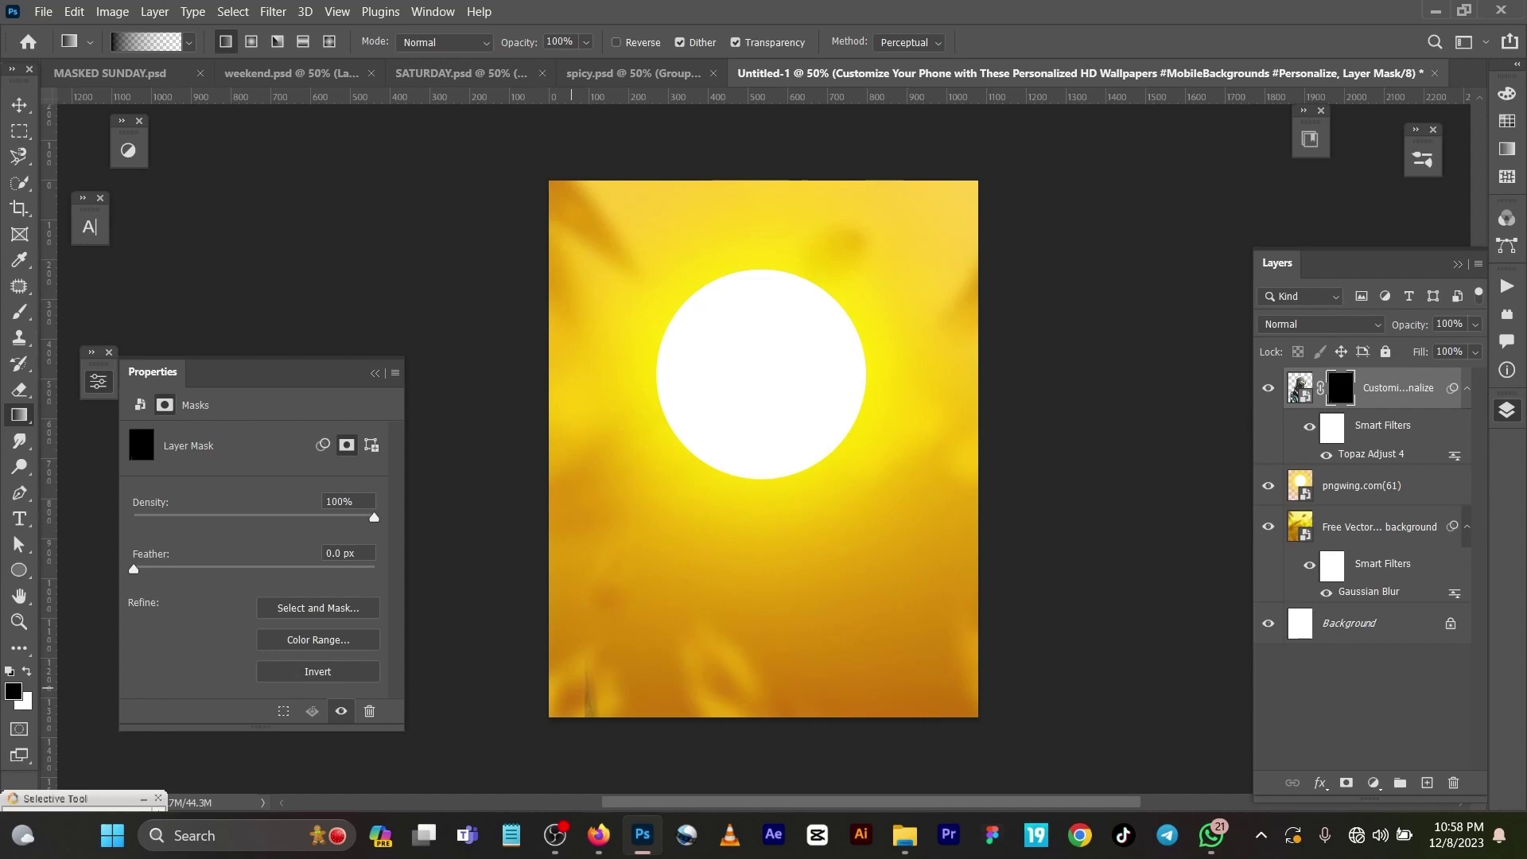
key("ctrl+z")
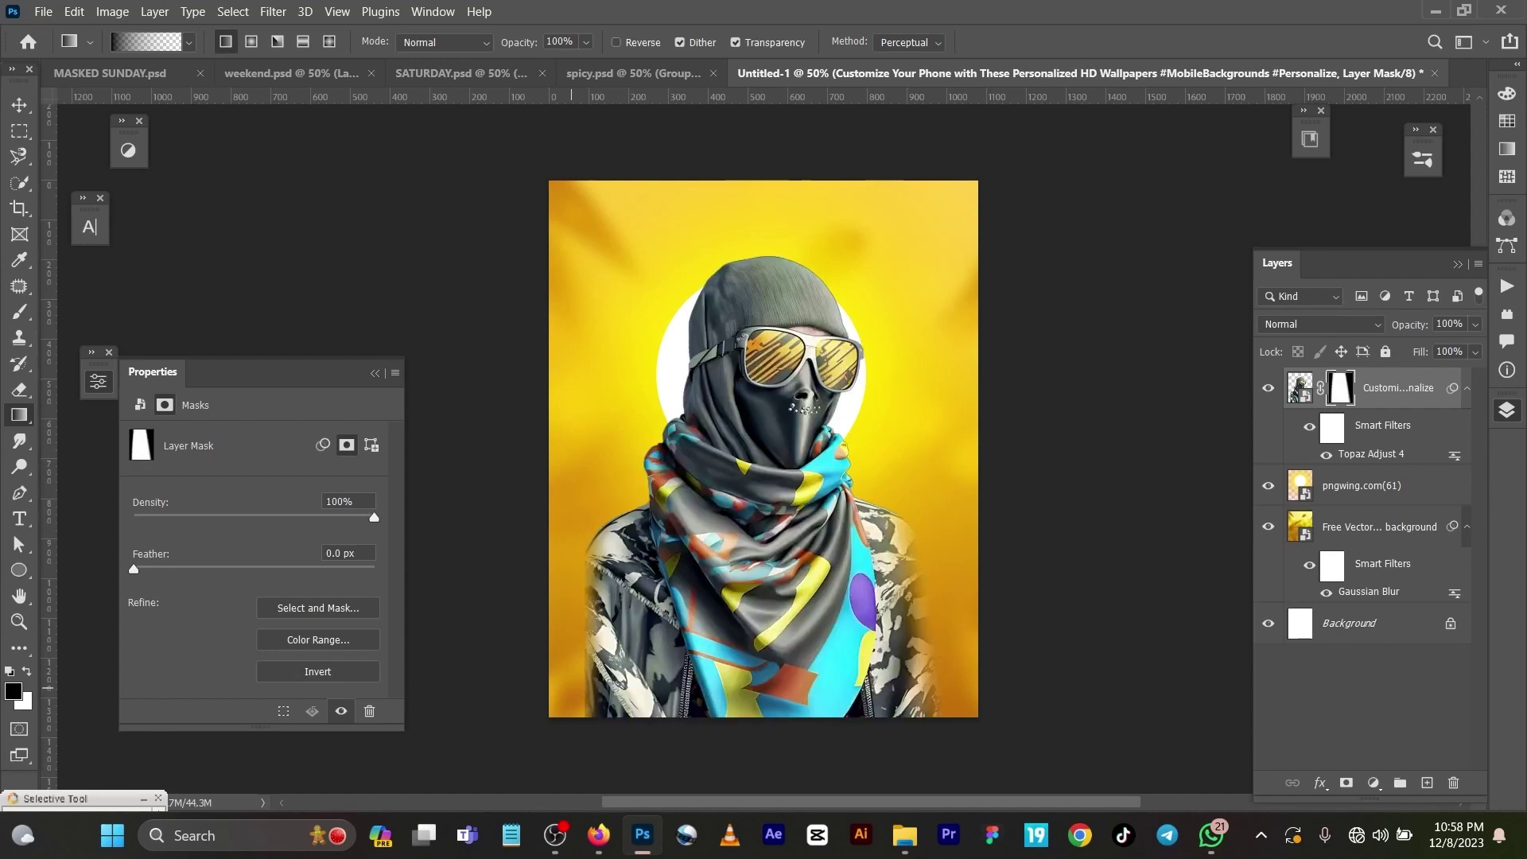
left_click_drag(579, 688, 598, 688)
key("ctrl+z")
key("ctrl+z")
key("ctrl+z")
key("ctrl+z")
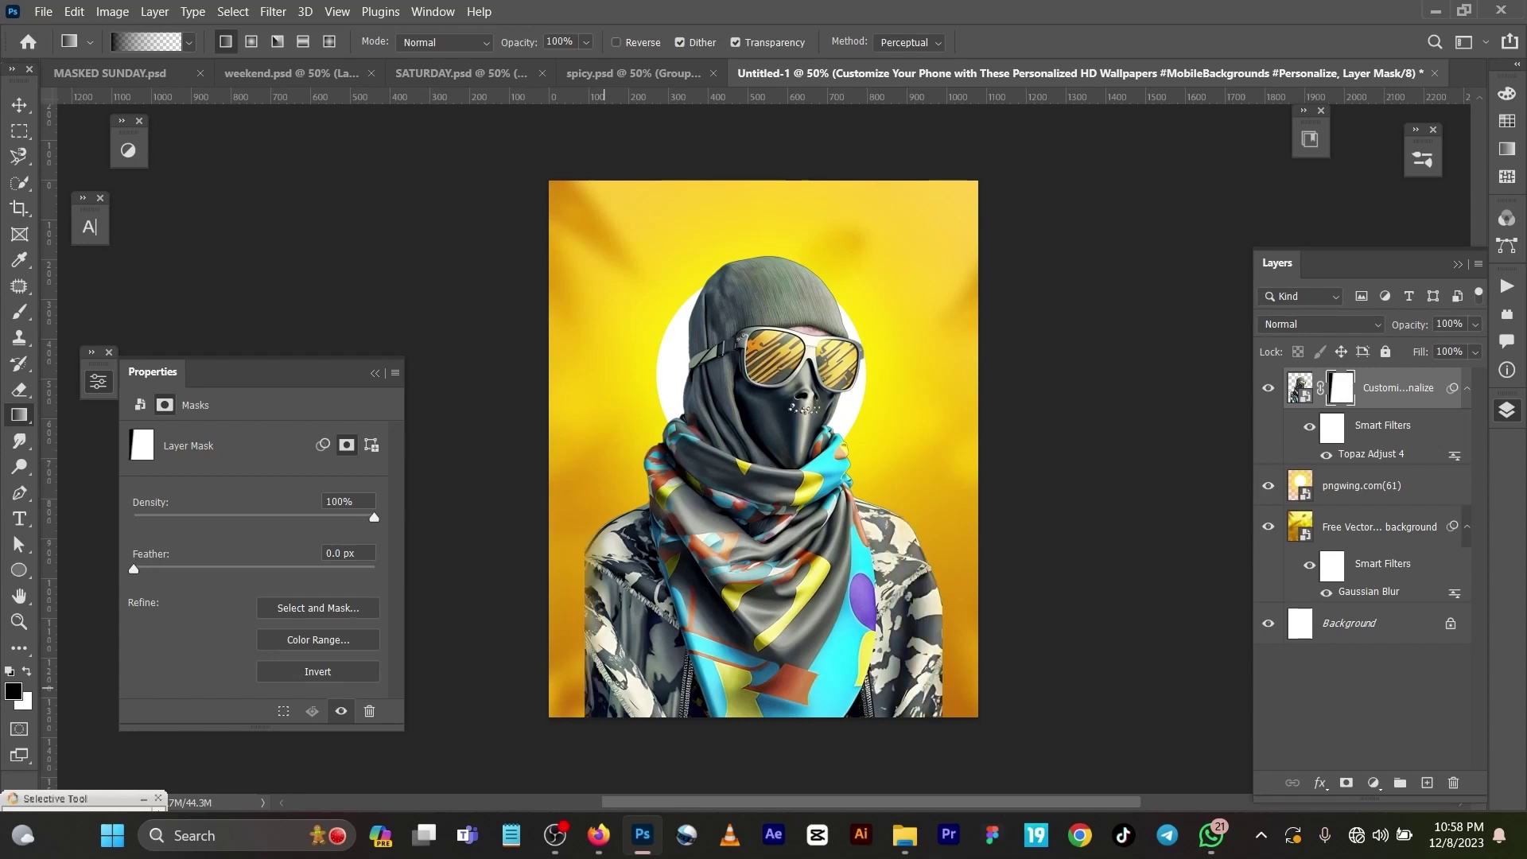
key("ctrl+shift+z")
key("ctrl+shift+z")
key("ctrl+shift+z")
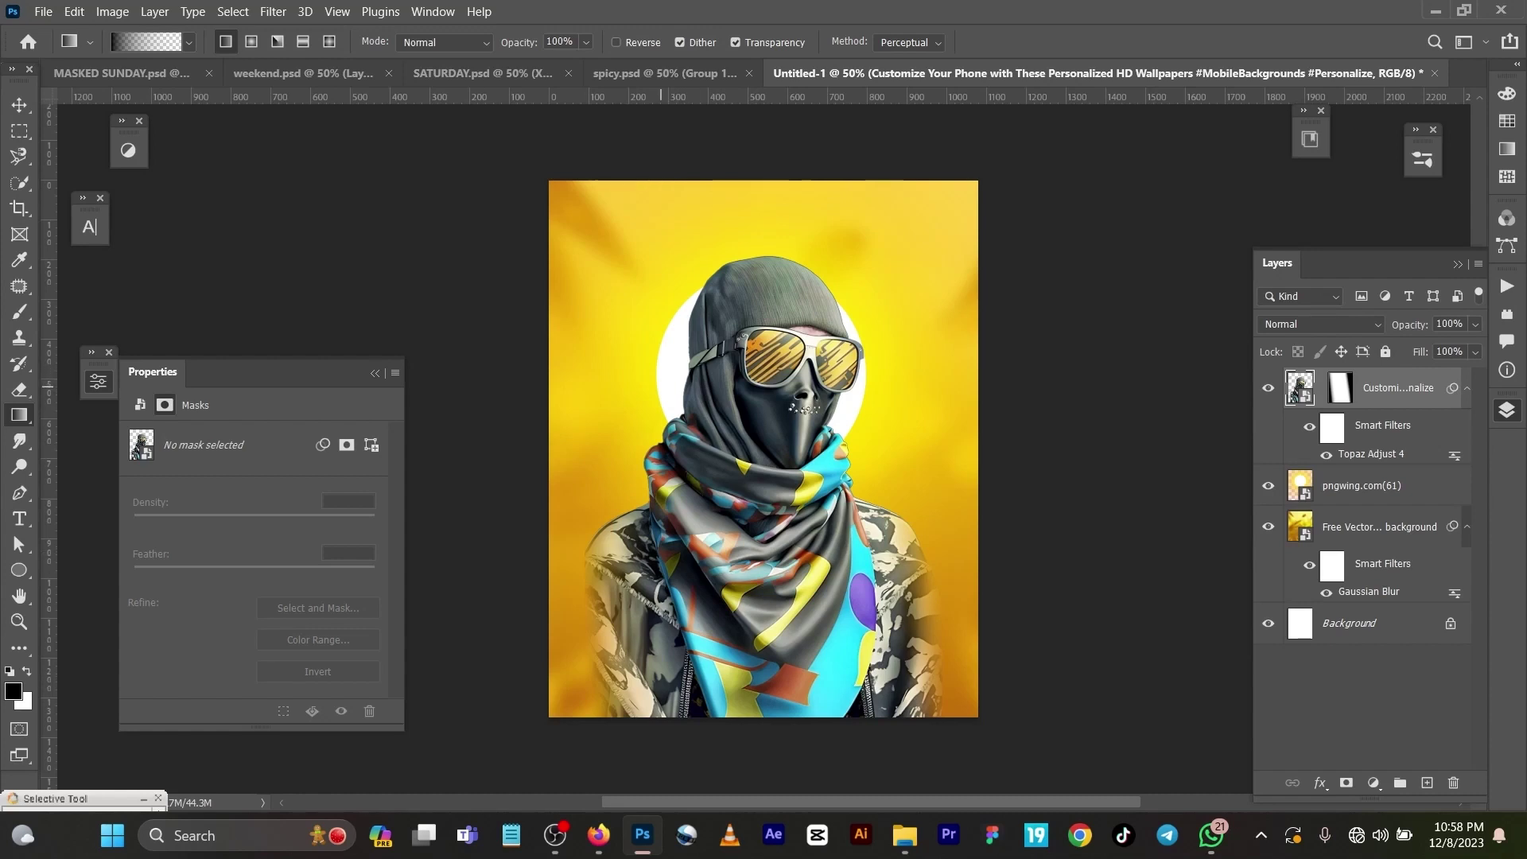
Move the pngwing.com(61) glow up to Y -1002 px so its white circle frames the figure's head
key("v")
left_click_drag(661, 387, 662, 353)
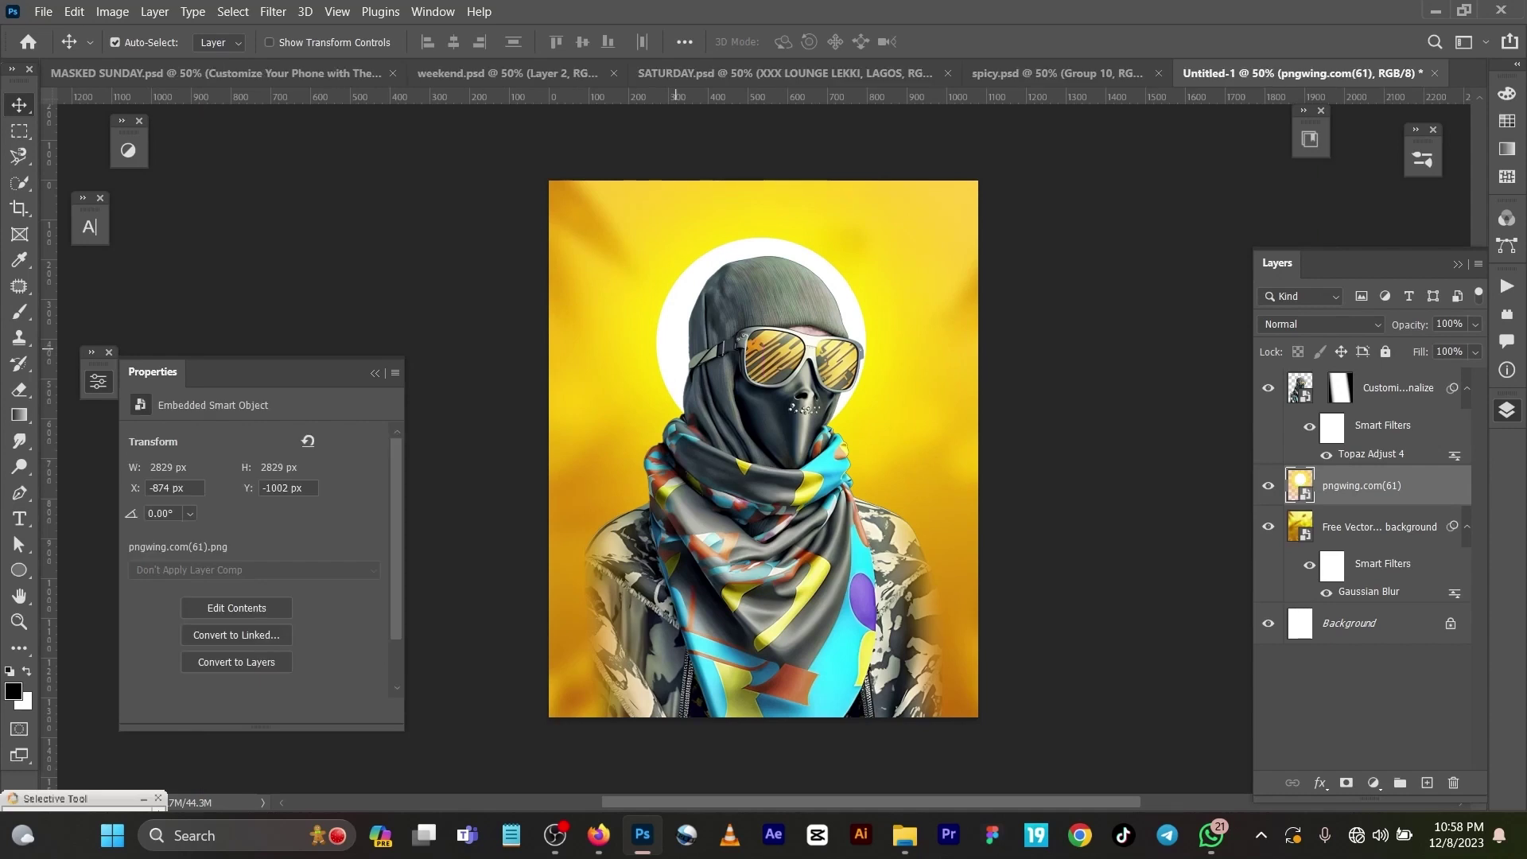
Copy the soccer-stadium-light-vector layer from MASKED SUNDAY.psd into Untitled-1 directly above the pngwing.com(61) glow
left_click(215, 72)
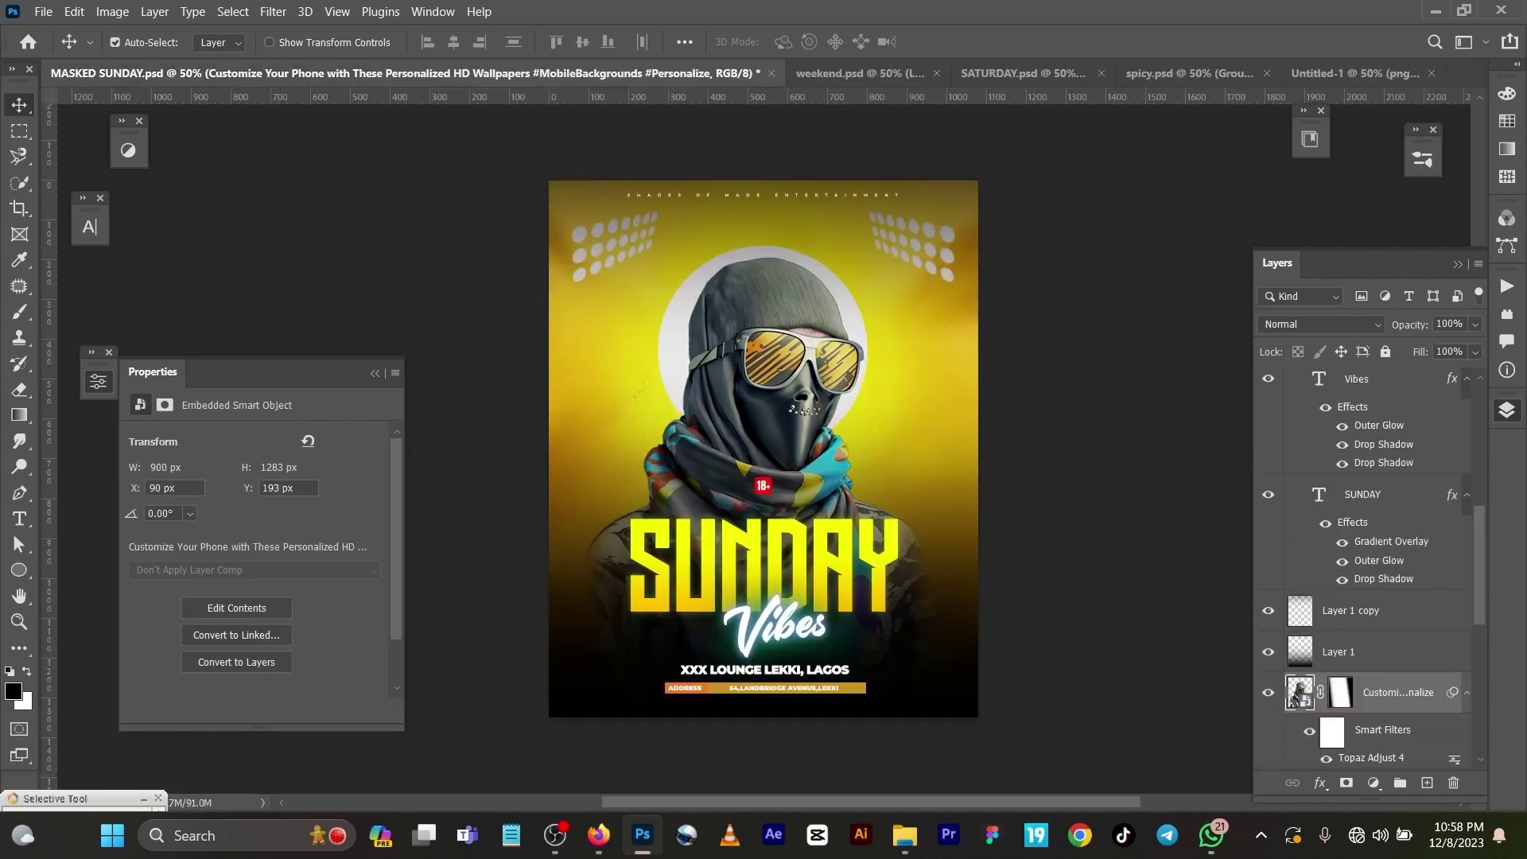
scroll(1368, 568, "down", 5)
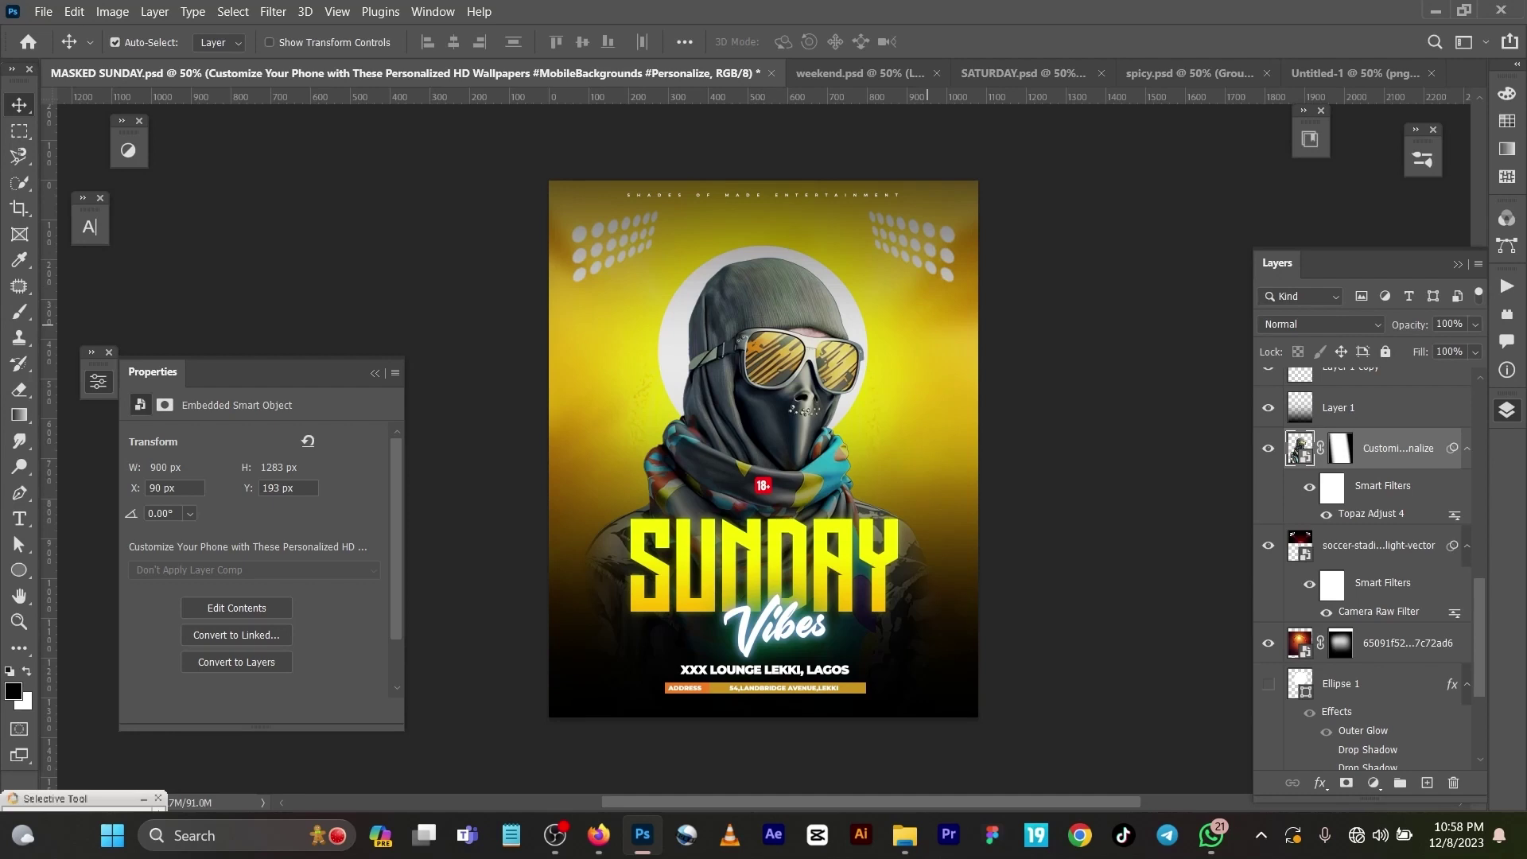
left_click(1296, 547)
key("ctrl")
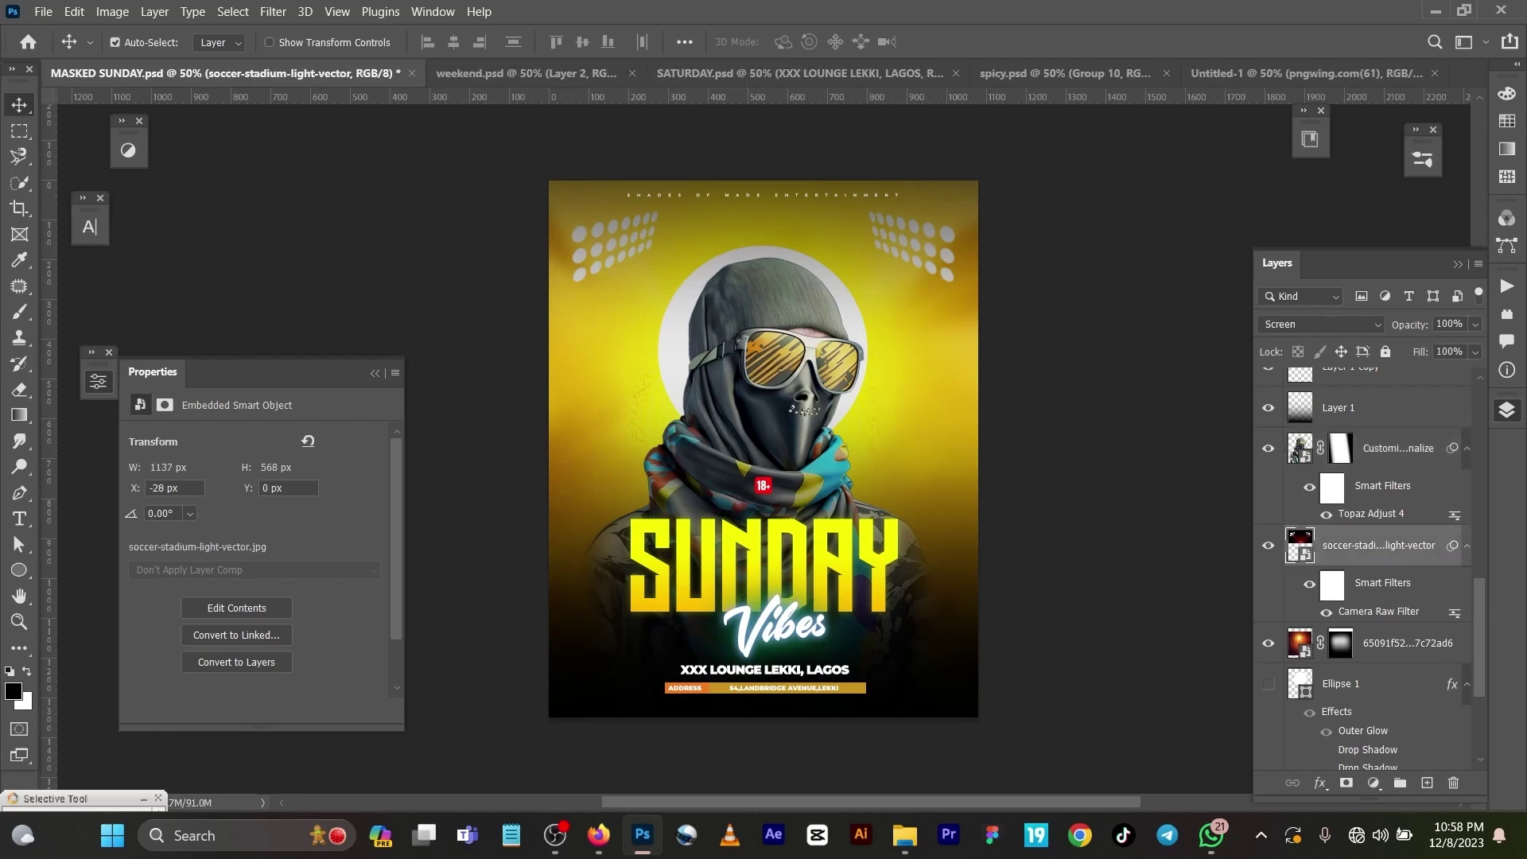
left_click(1305, 73)
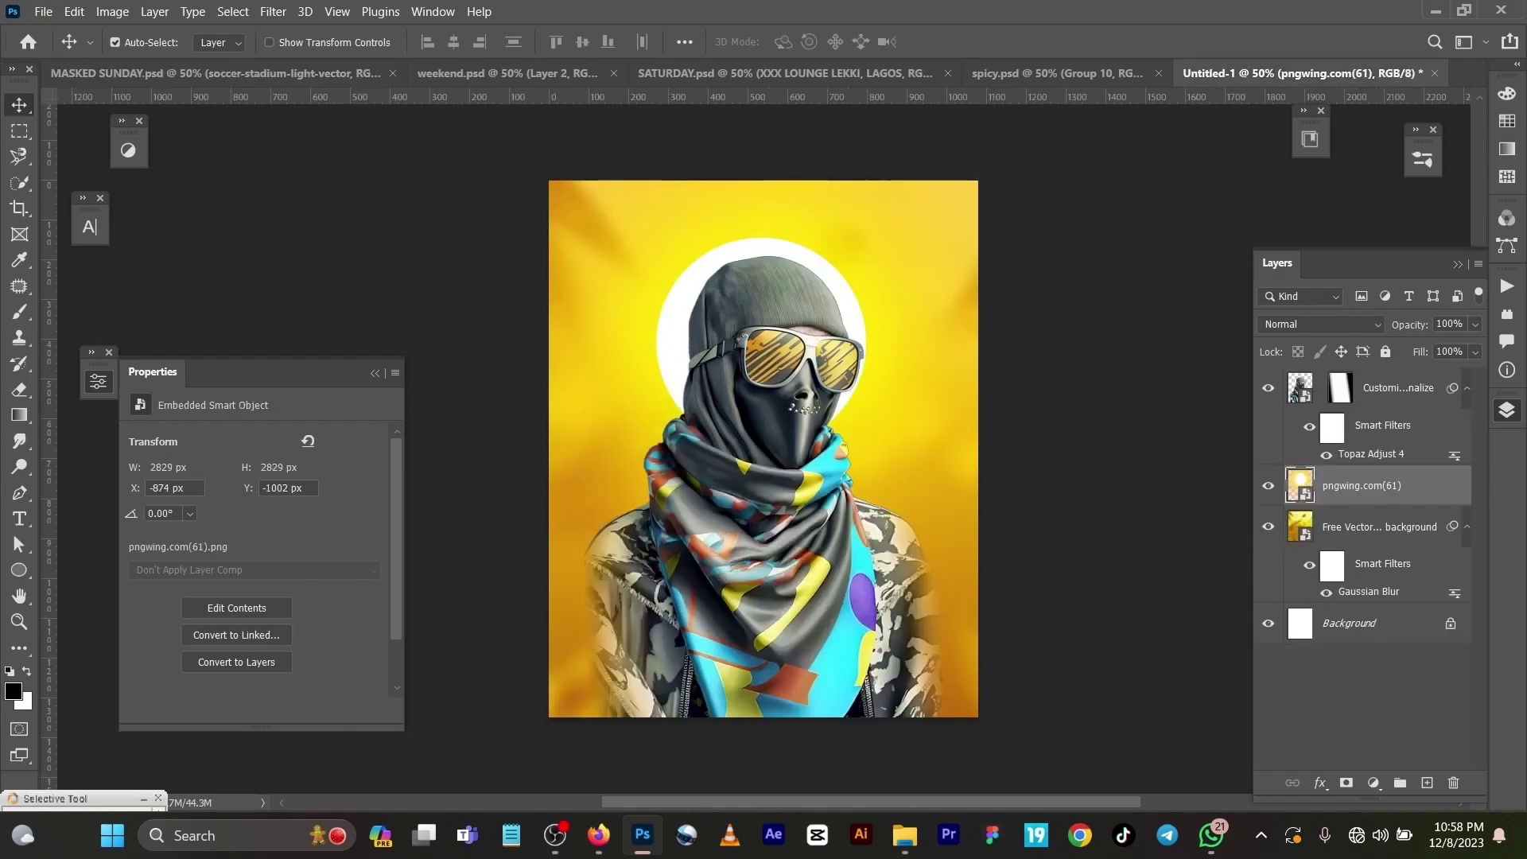
key("ctrl")
key("ctrl+v")
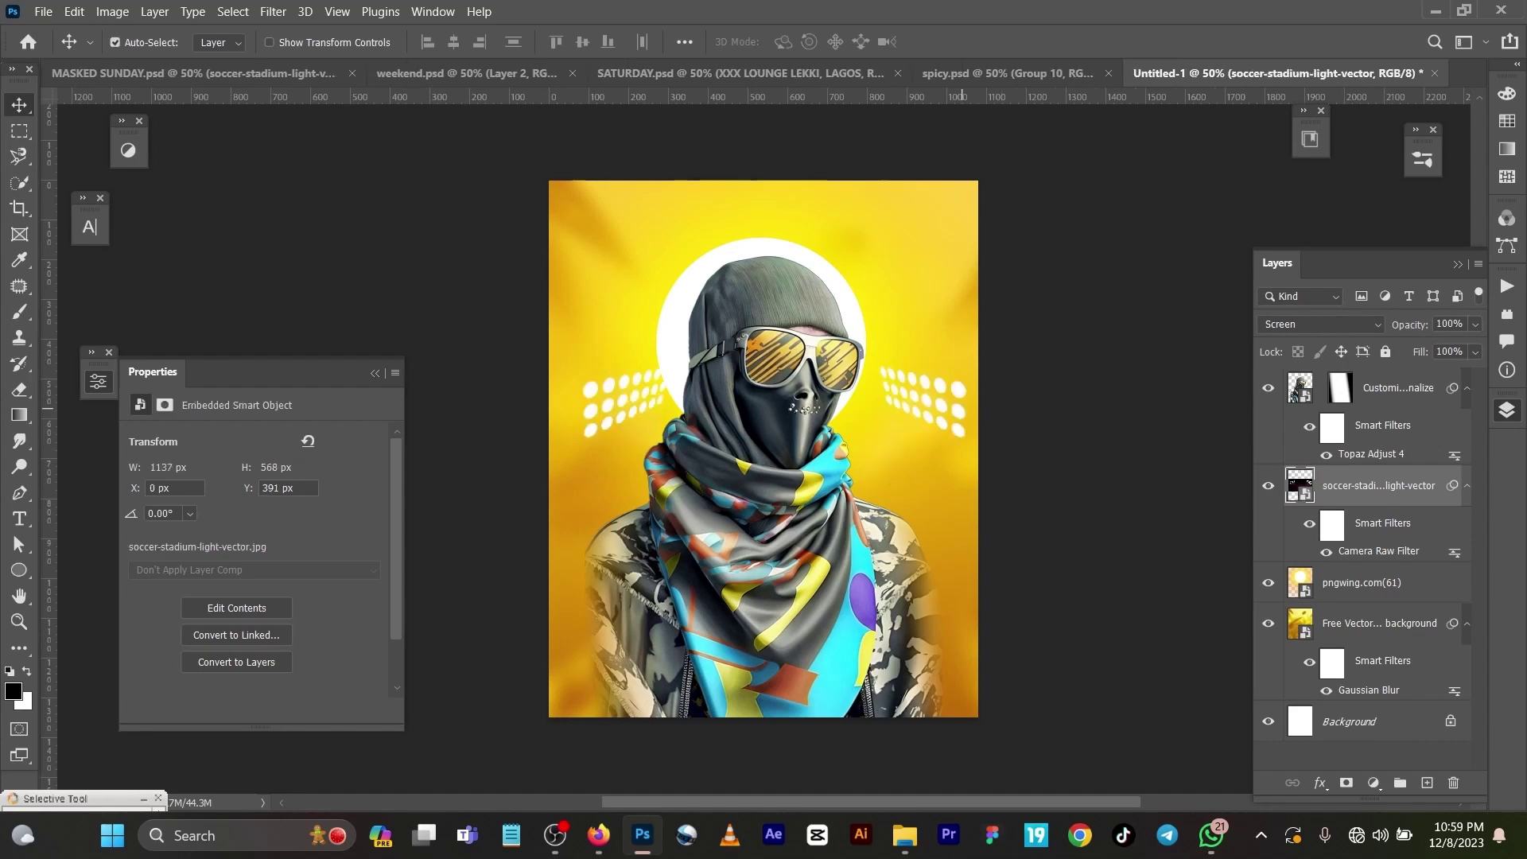
Move the stadium lights to X -28 px, Y 0 px so they flank the figure's head along the canvas's upper edge
key("ctrl")
key("ctrl+t")
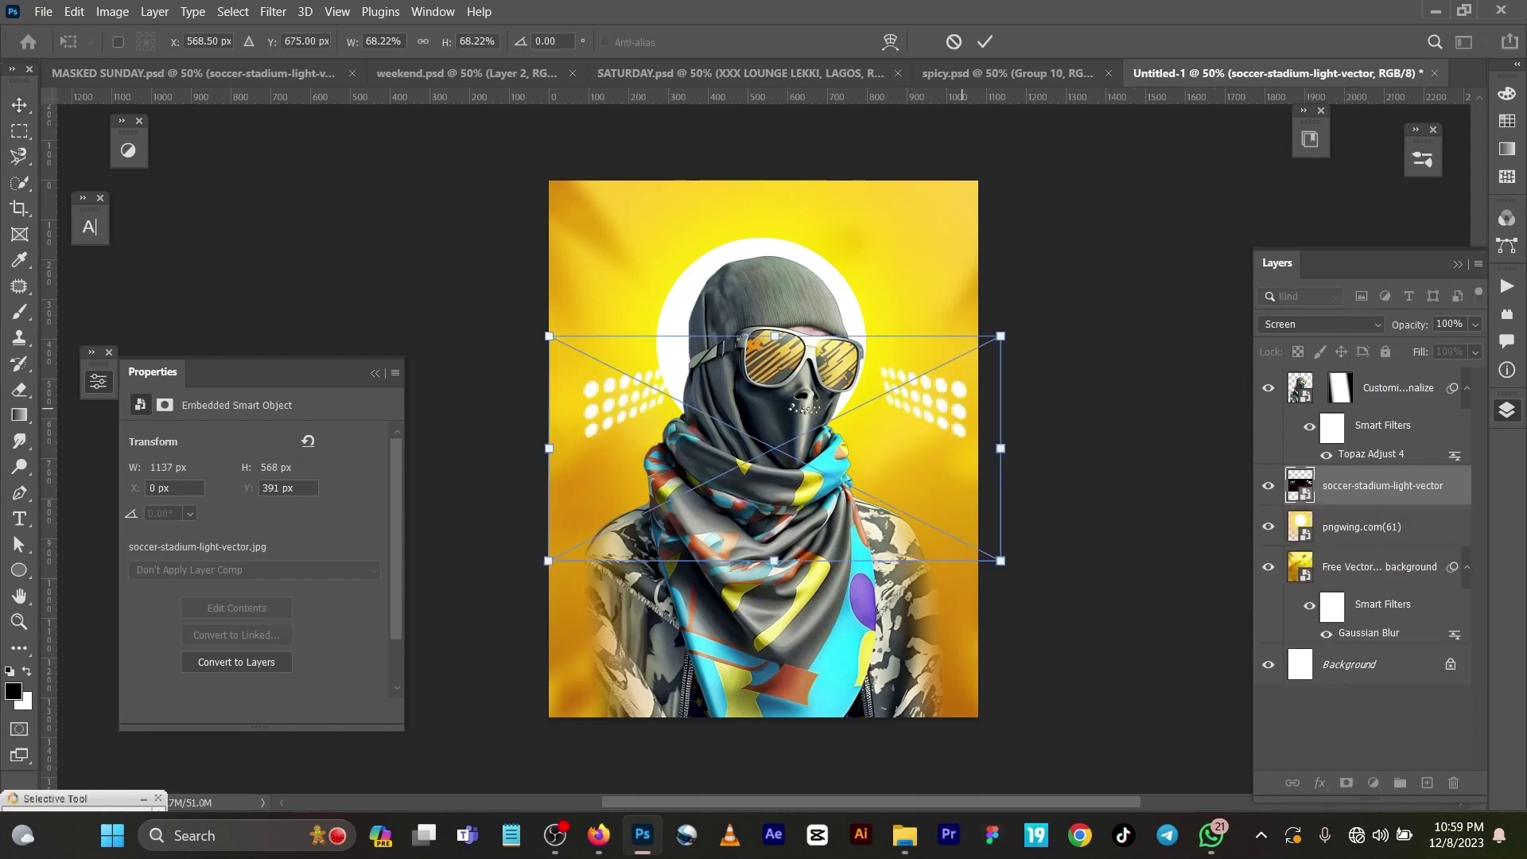
left_click_drag(977, 365, 966, 210)
key("Return")
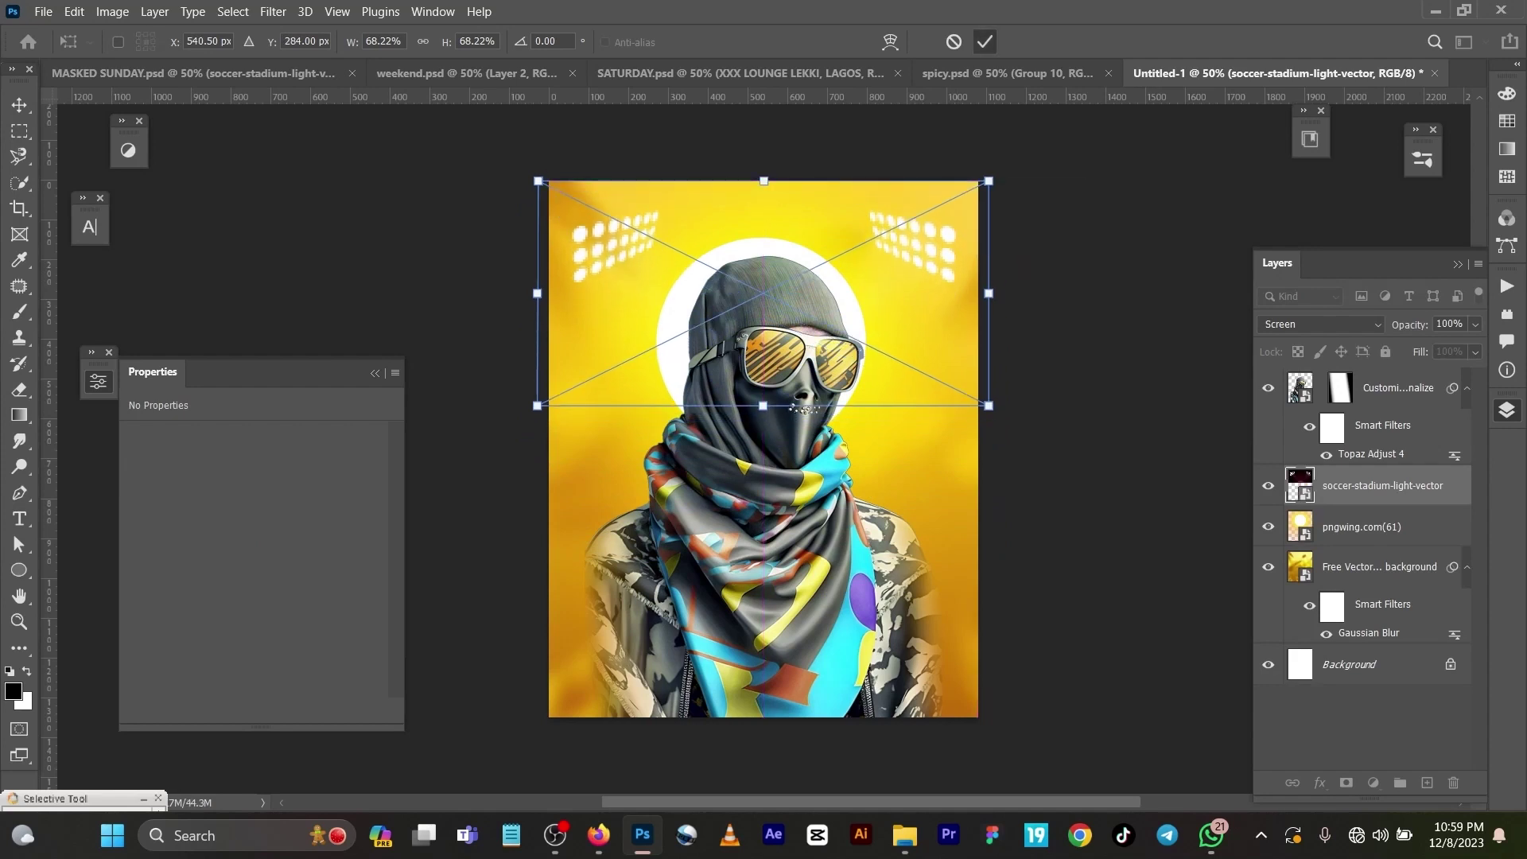
Switch the stadium-lights layer's blend mode to Normal for comparison and return it to Screen
left_click(1322, 324)
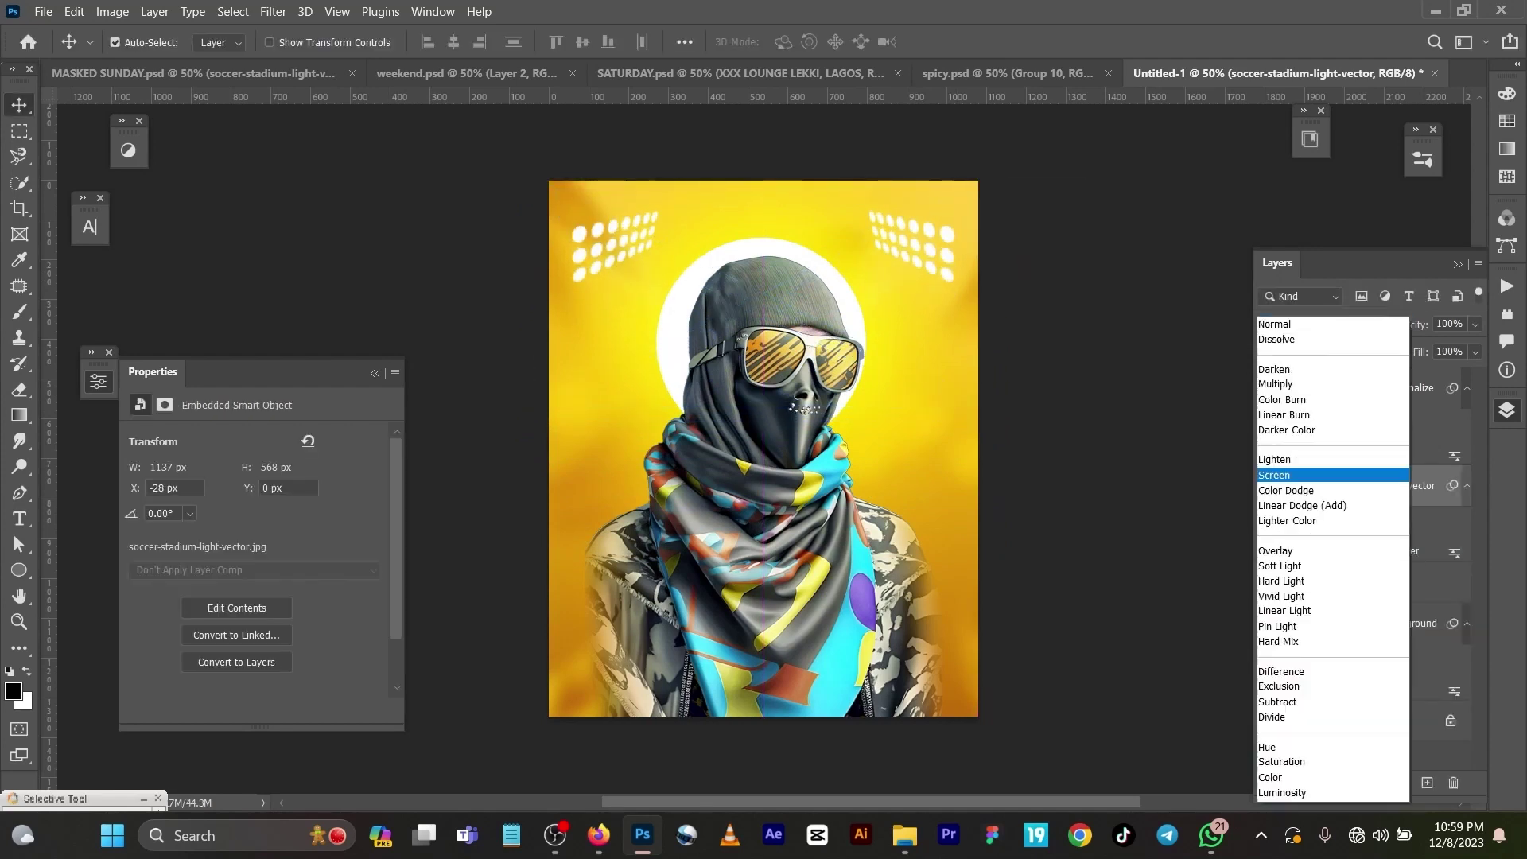
left_click(1312, 324)
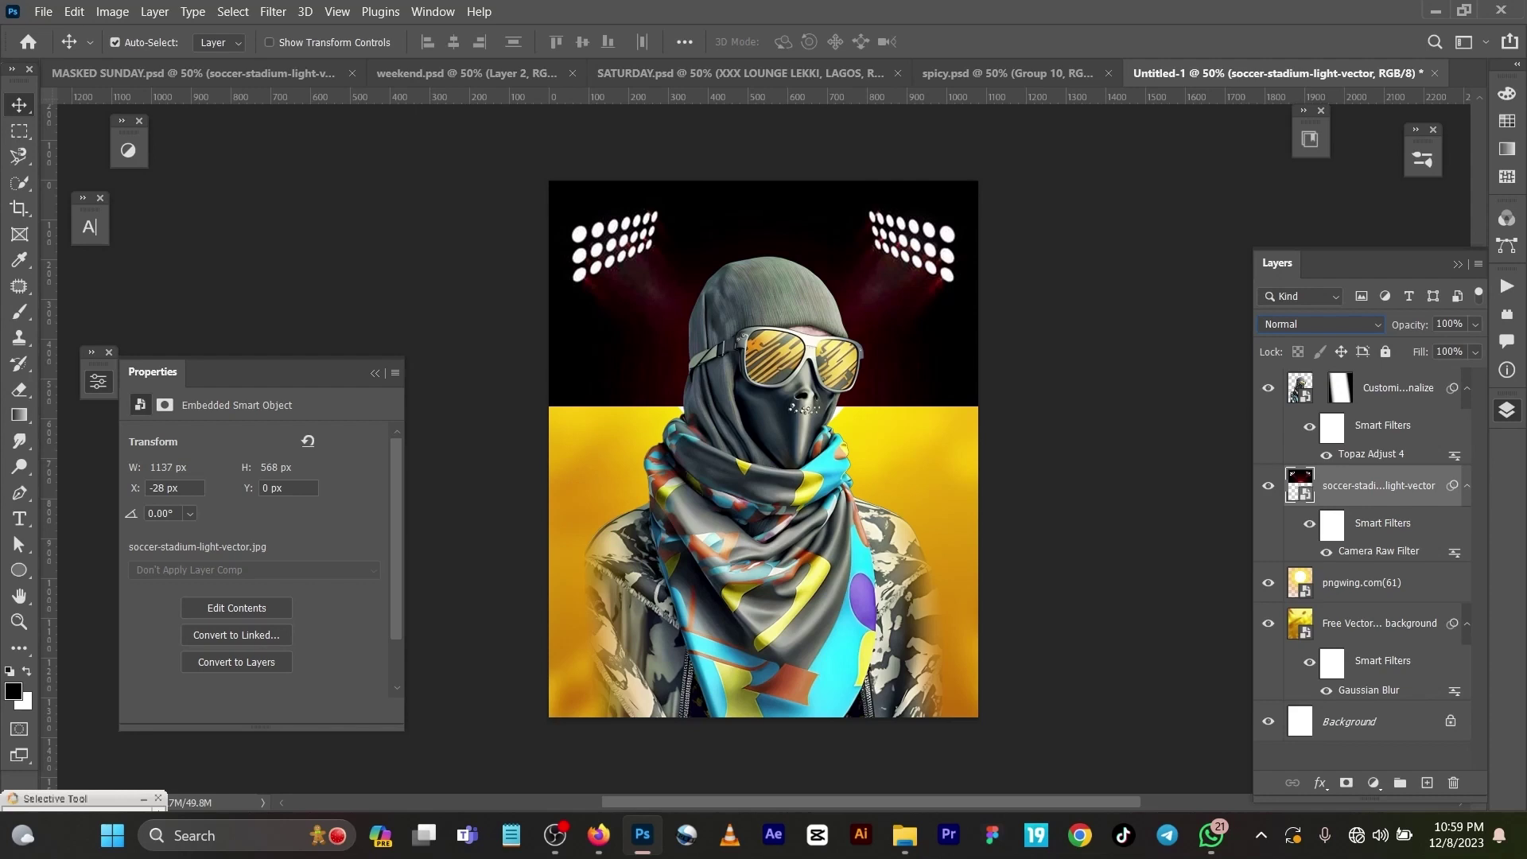
left_click(1320, 324)
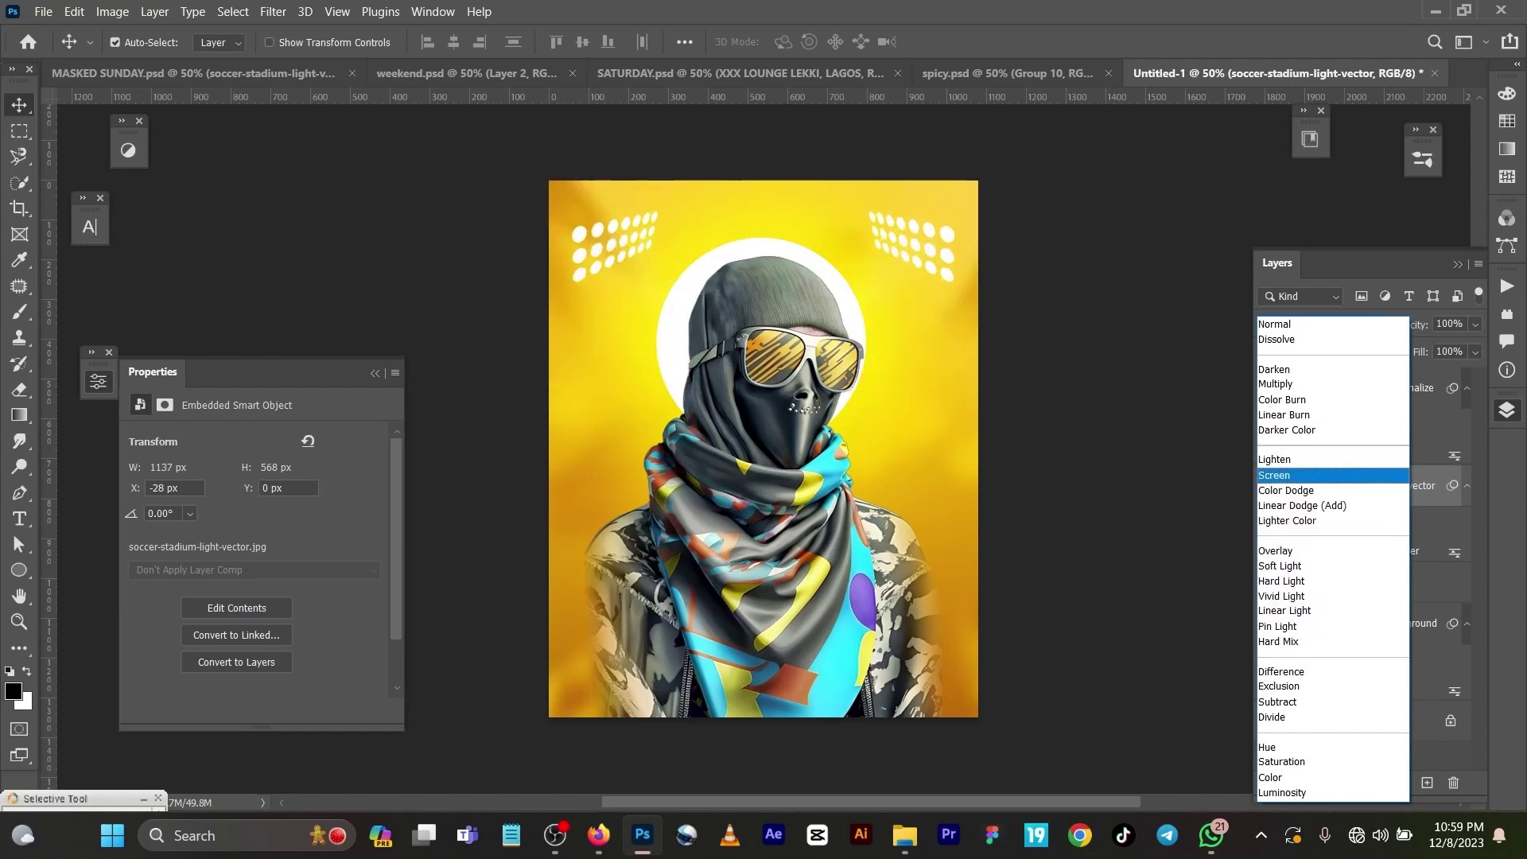
left_click(1304, 476)
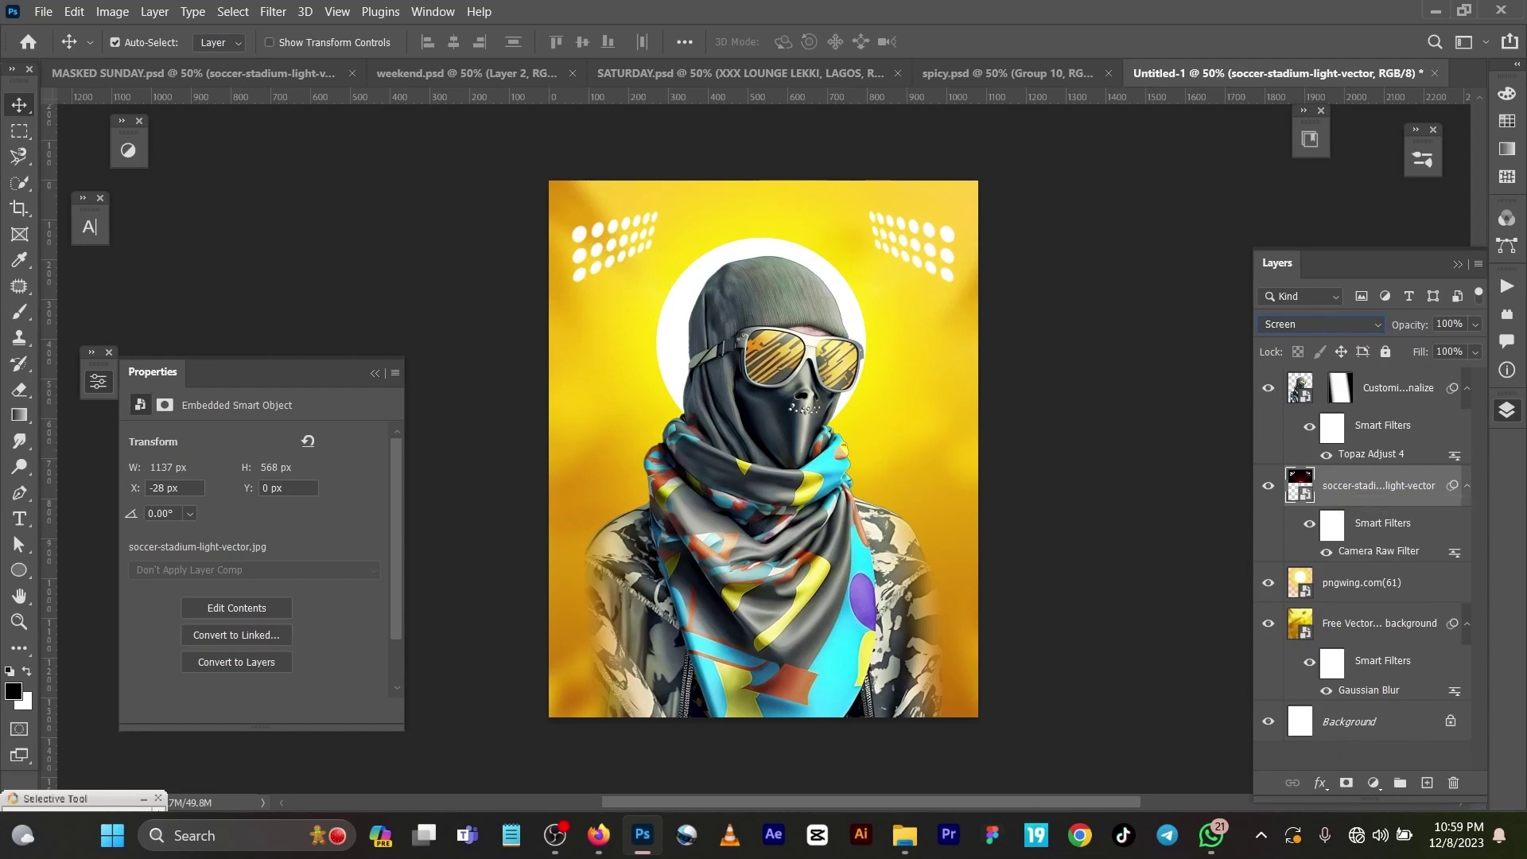
Copy the masked Linear Dodge (Add) layer 65091f52...7c72ad6 from MASKED SUNDAY.psd into Untitled-1, directly above the pngwing.com(61) glow
key("ctrl+alt+a")
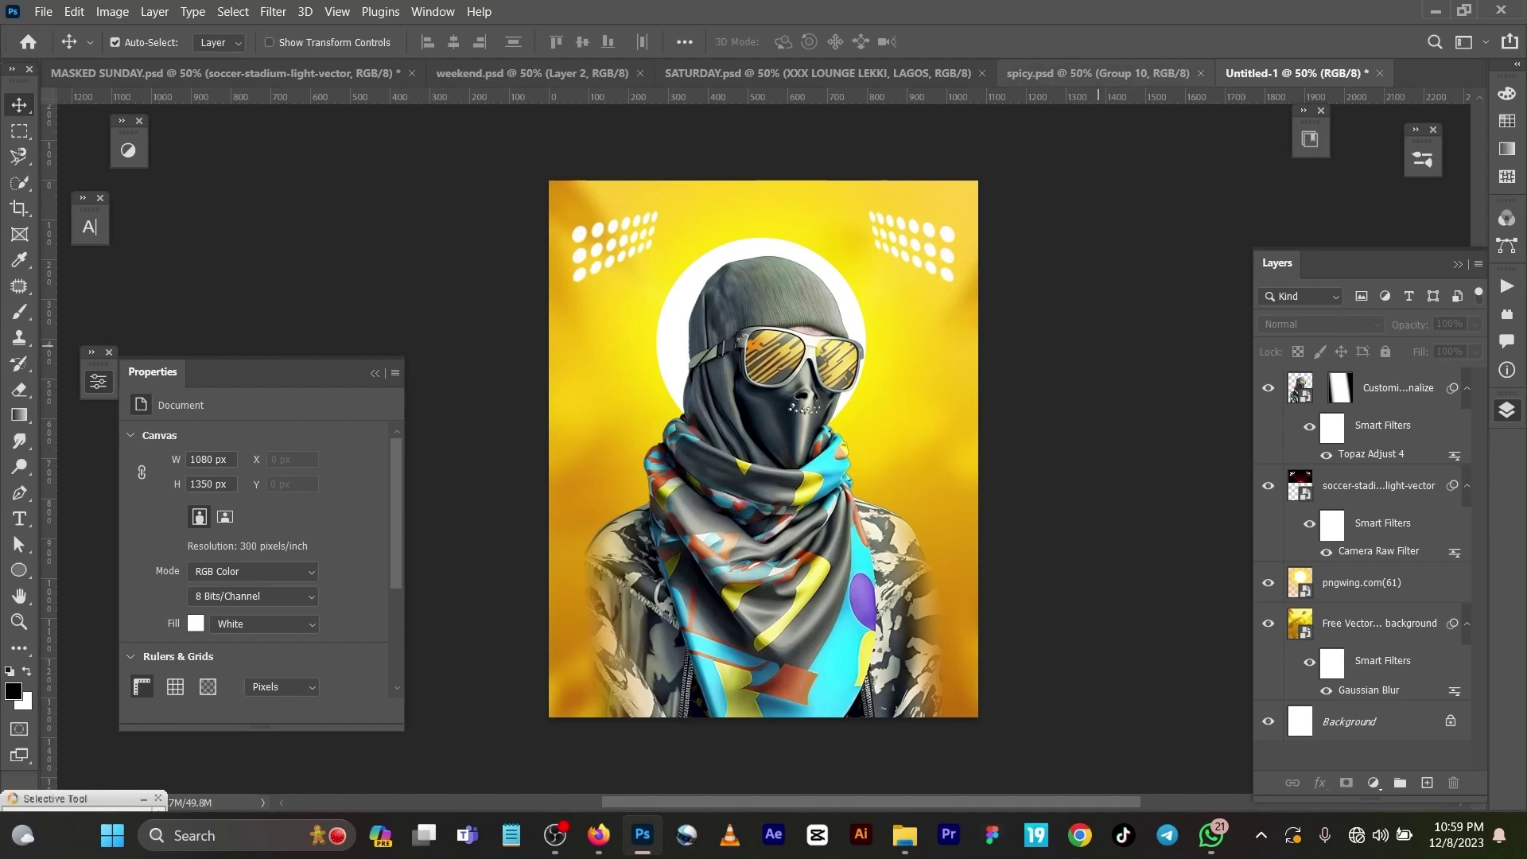
left_click(1098, 73)
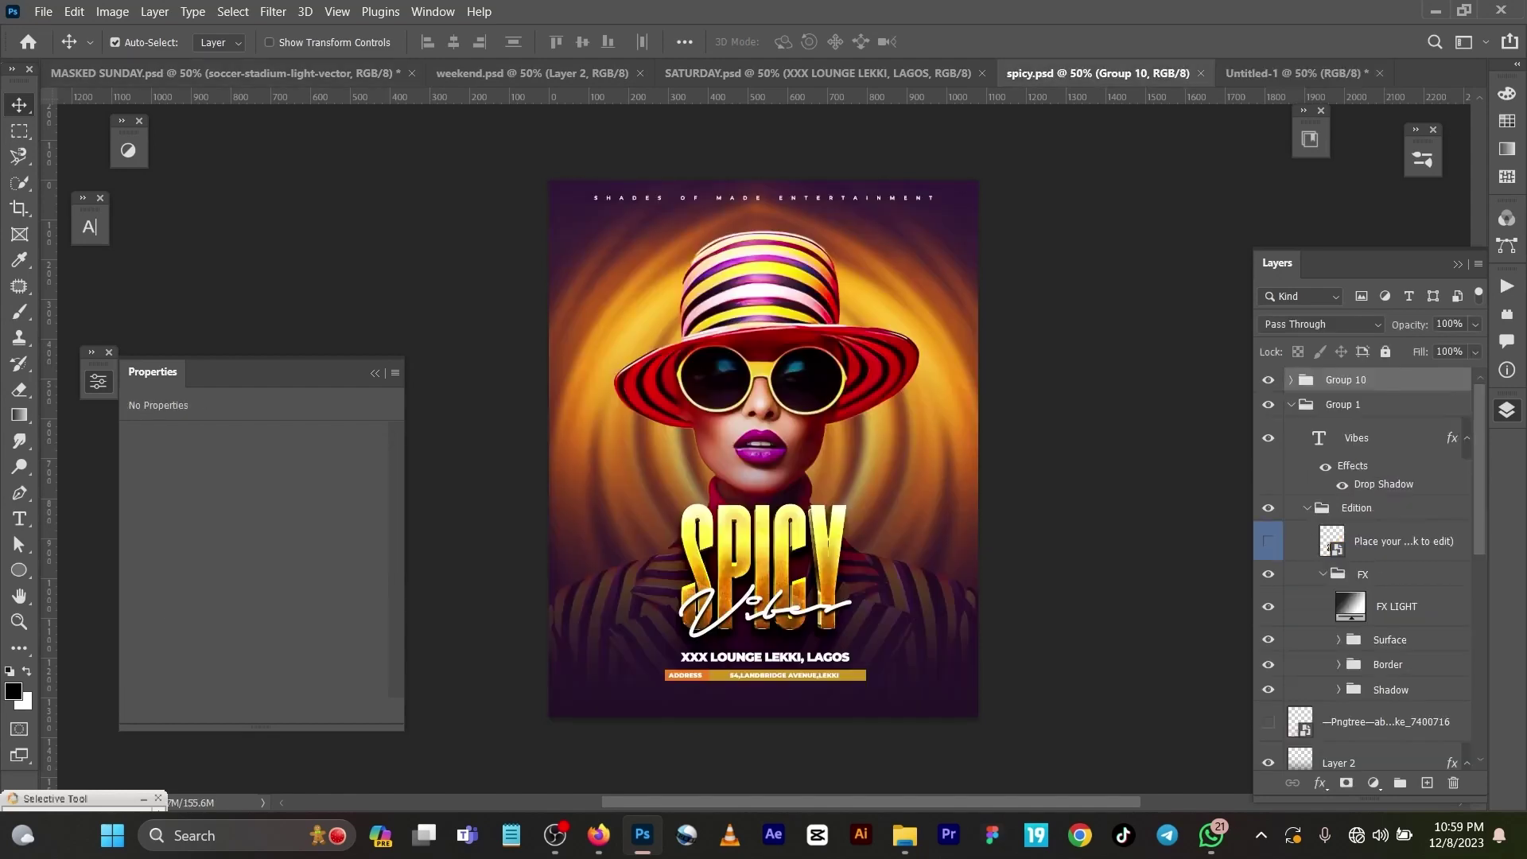
left_click(226, 73)
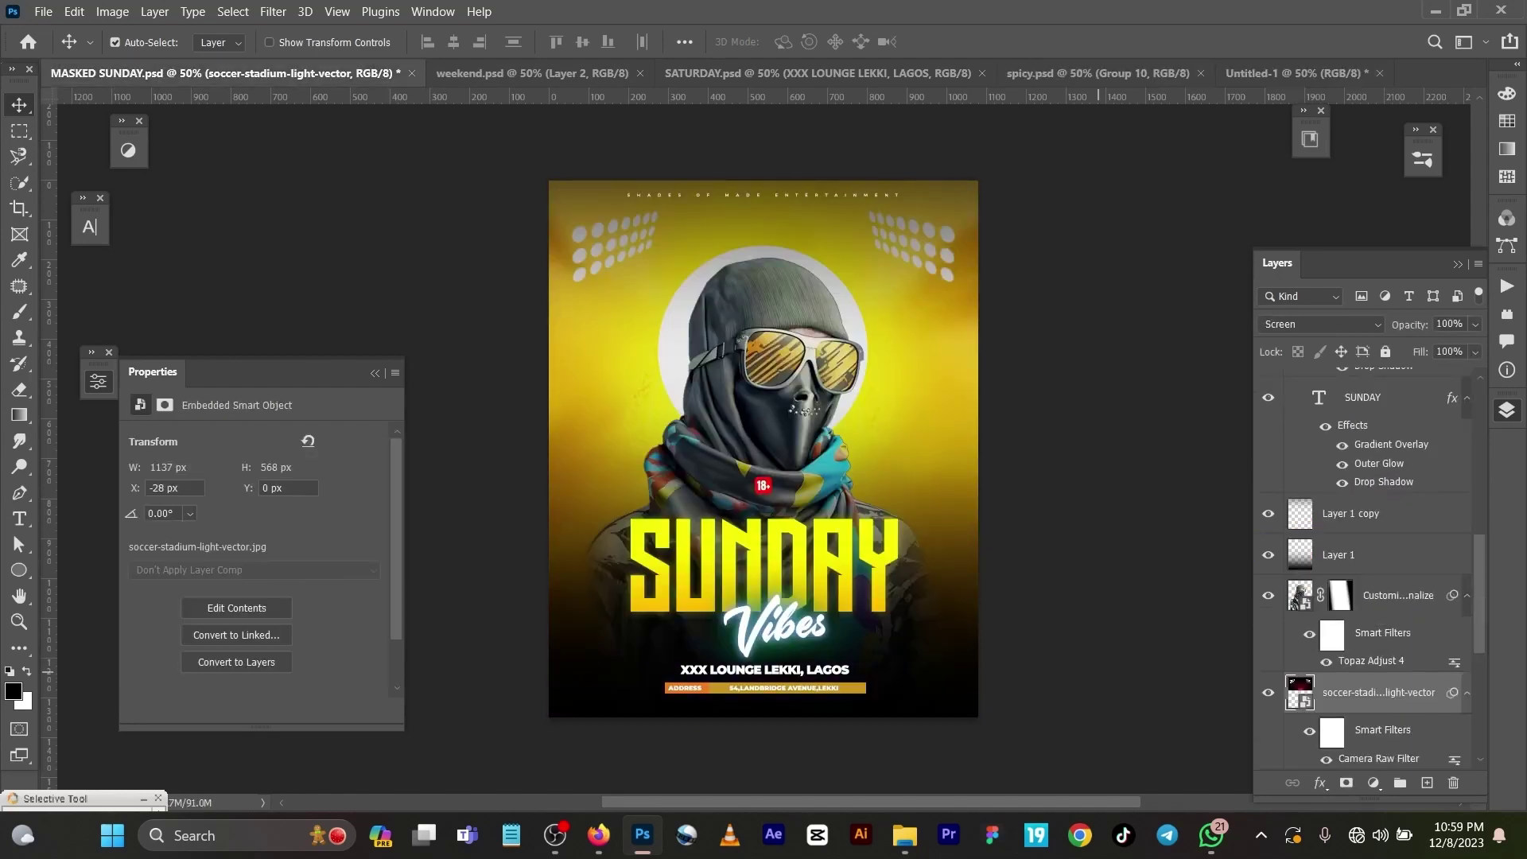
scroll(1364, 564, "down", 3)
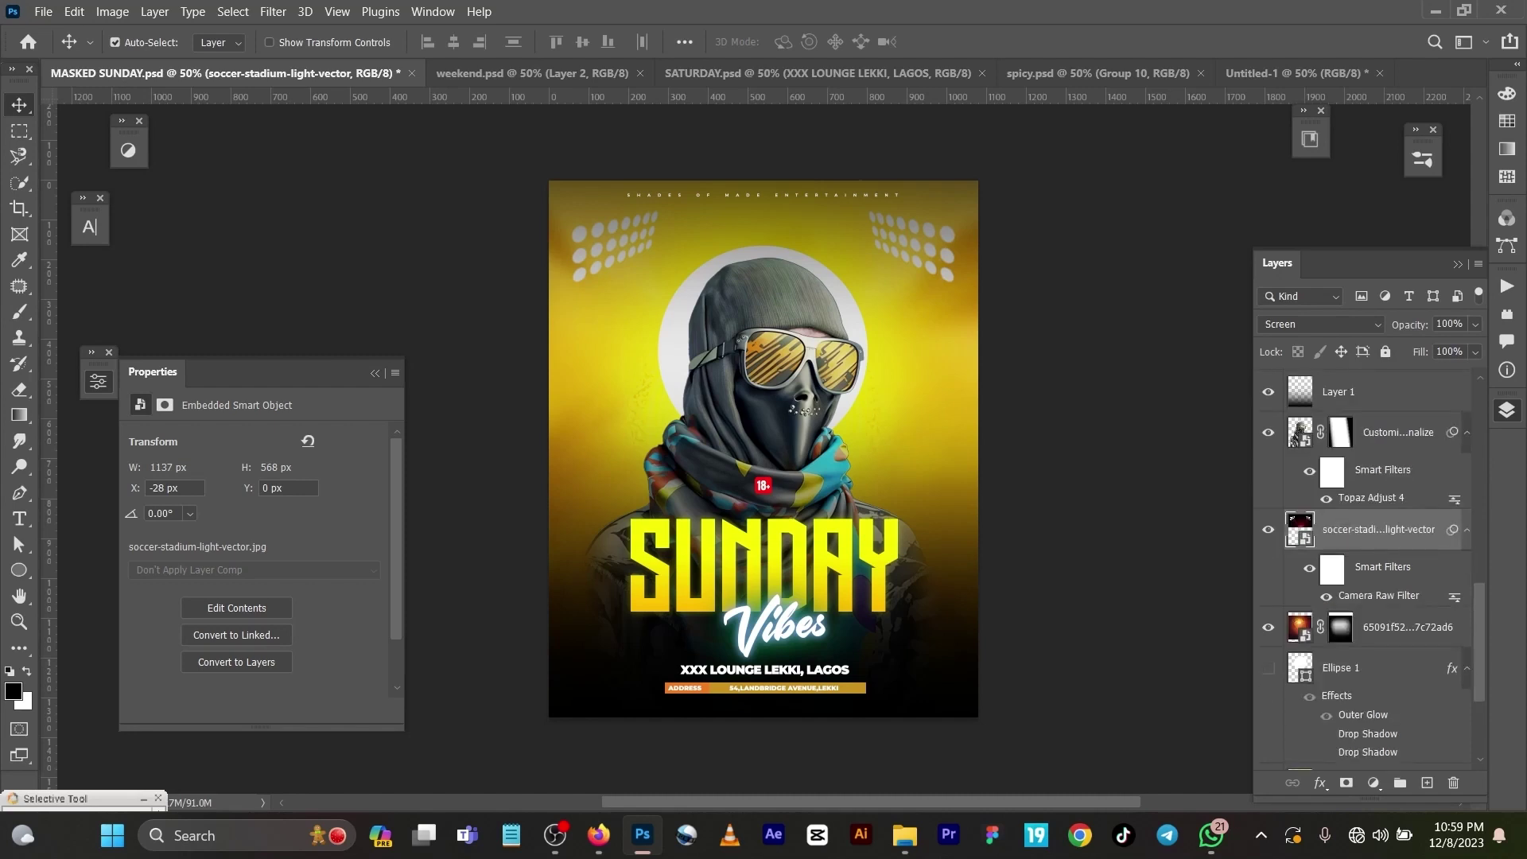
left_click(1408, 627)
key("ctrl")
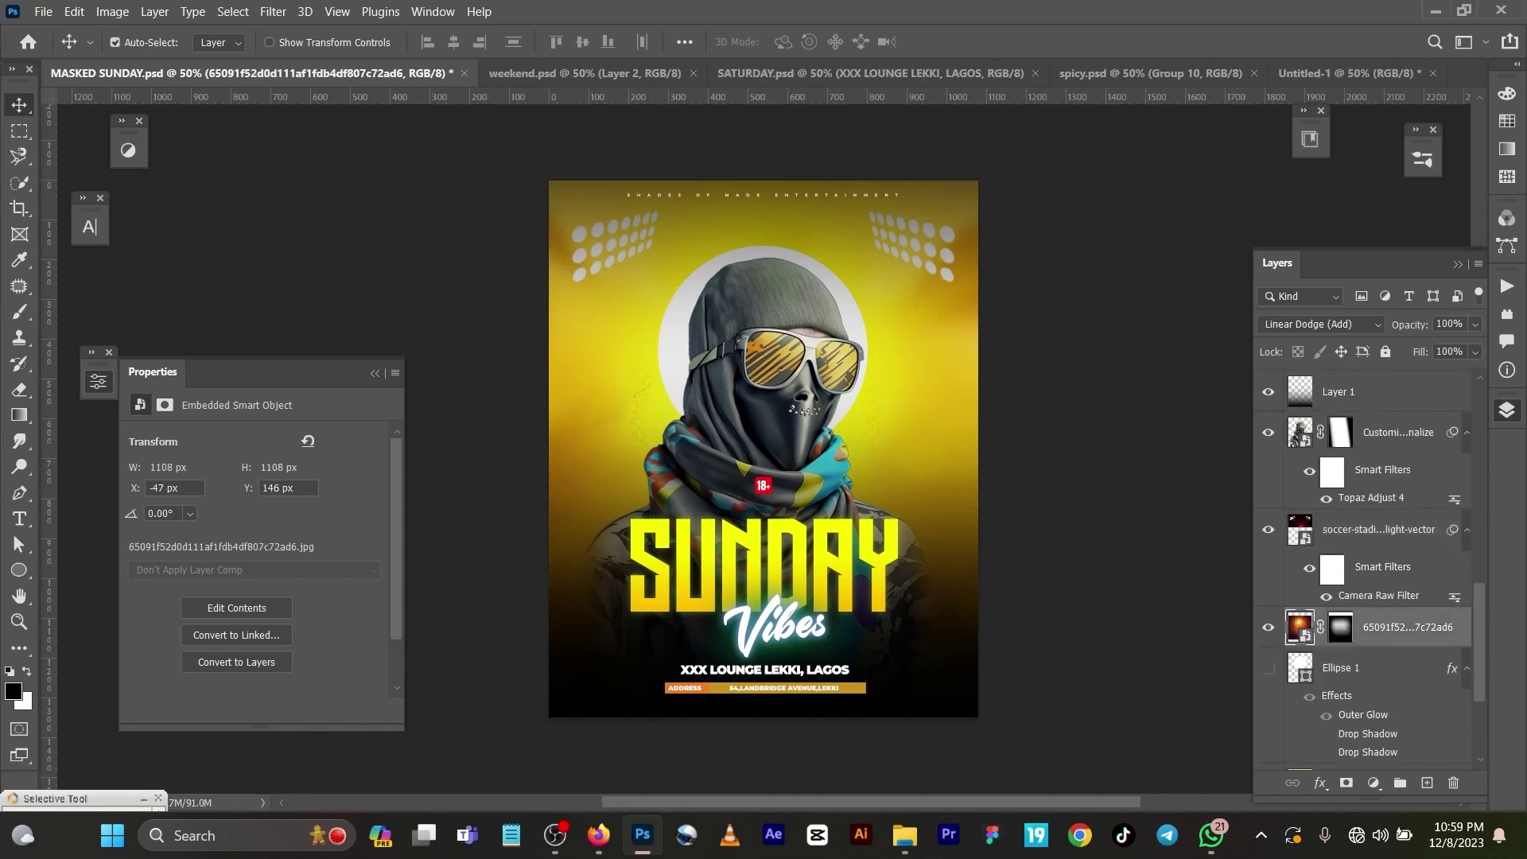
left_click(1348, 73)
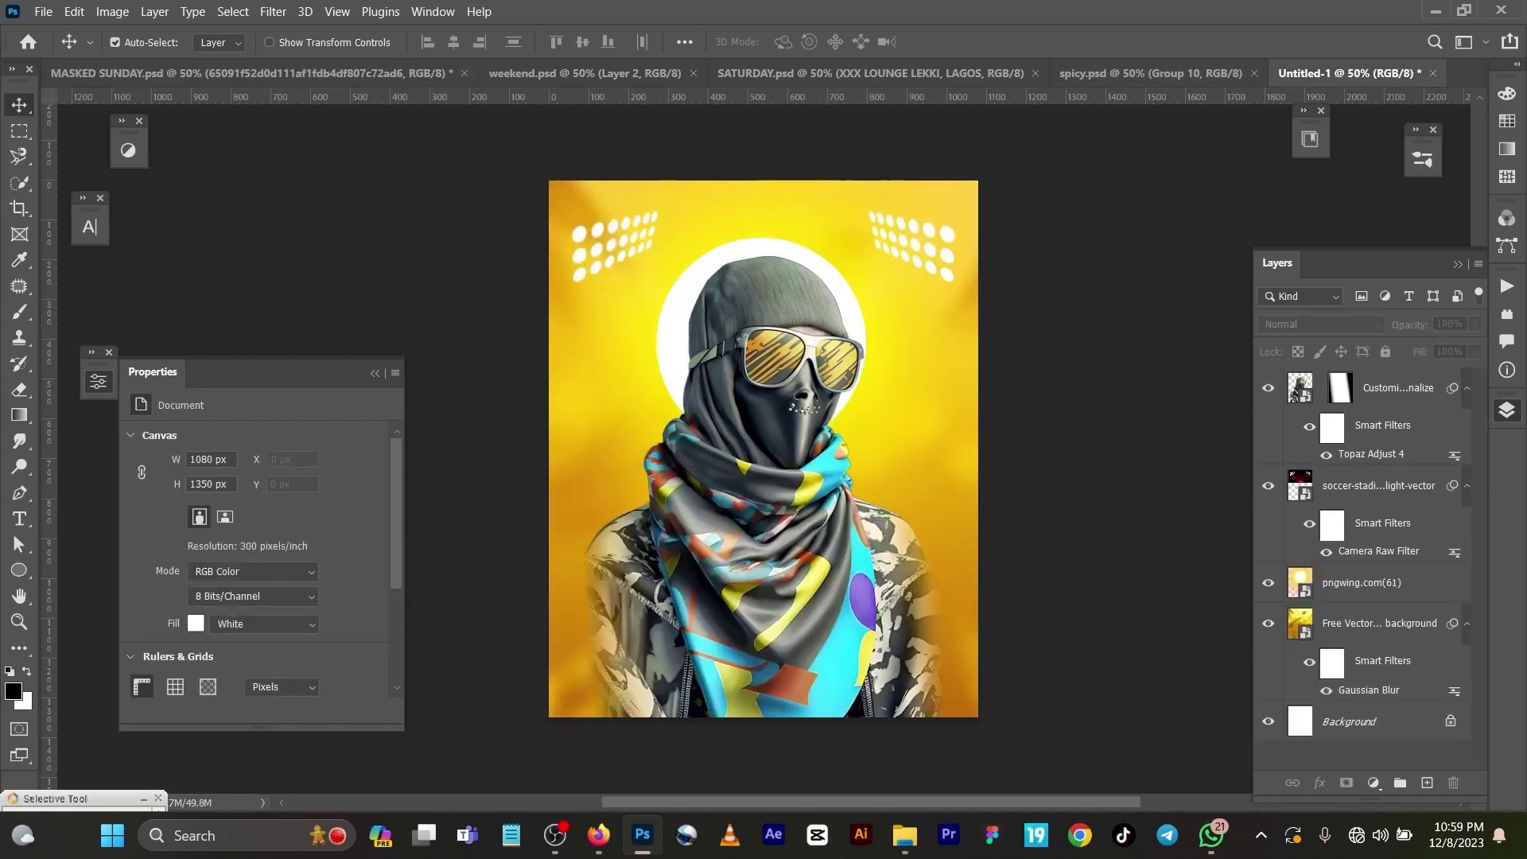
left_click(1361, 582)
key("ctrl")
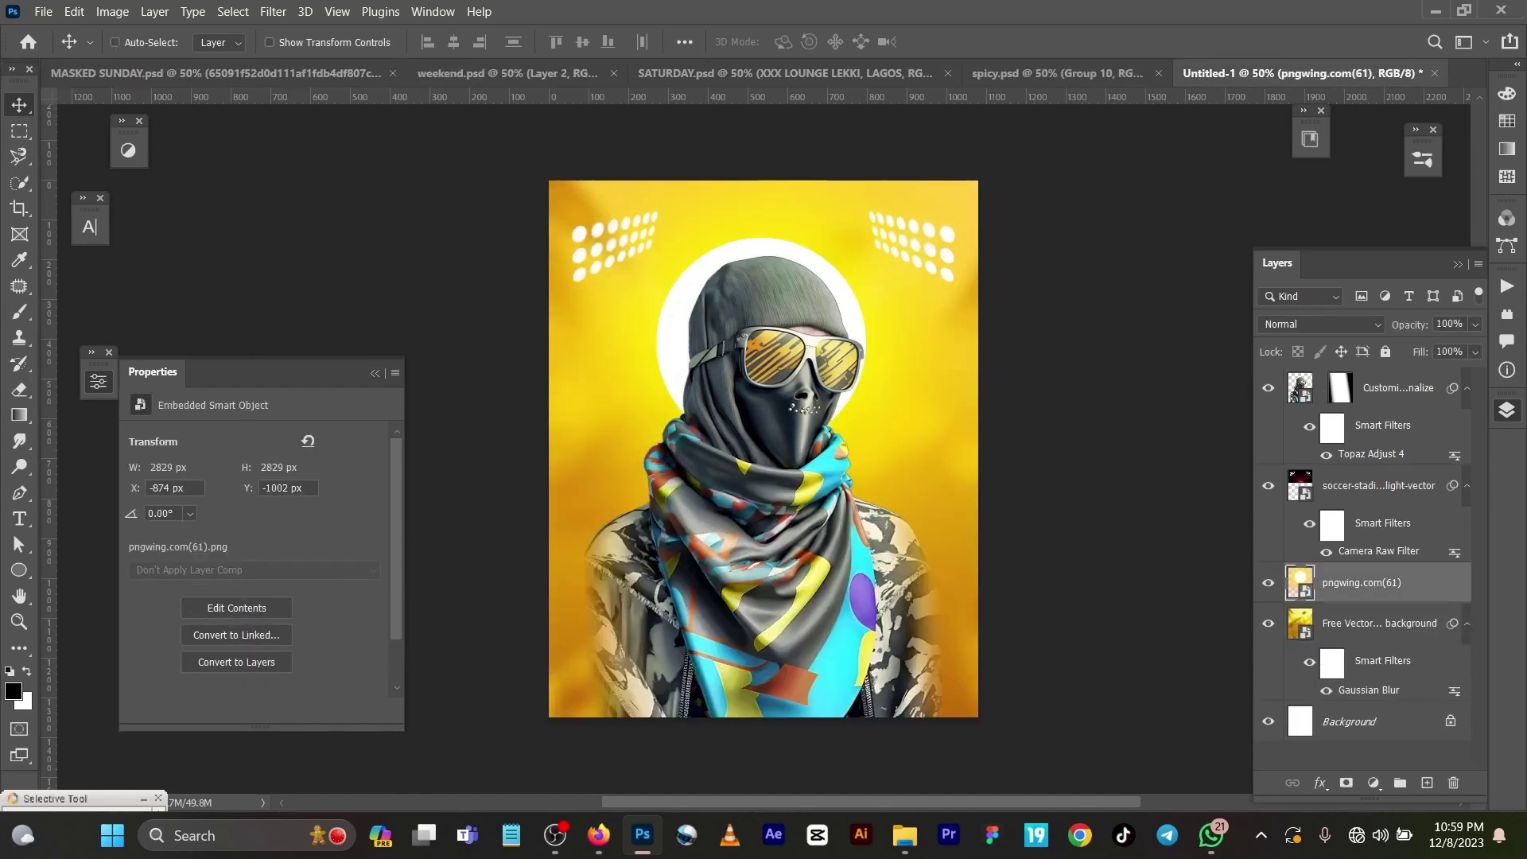
key("ctrl+v")
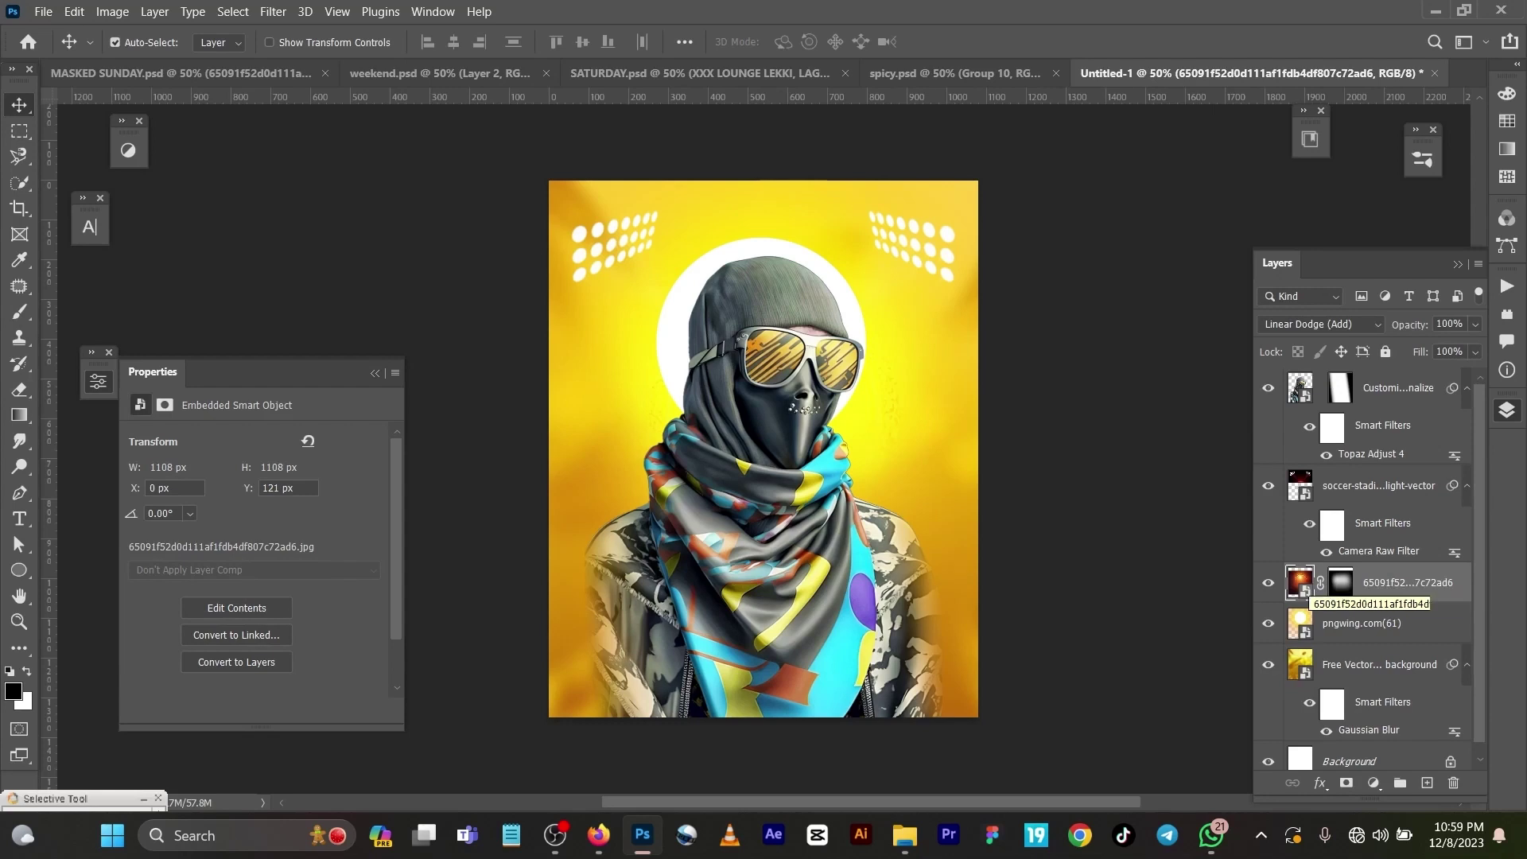
Toggle the pasted 65091f52...7c72ad6 layer's visibility to compare its effect, leaving it hidden
left_click(1268, 583)
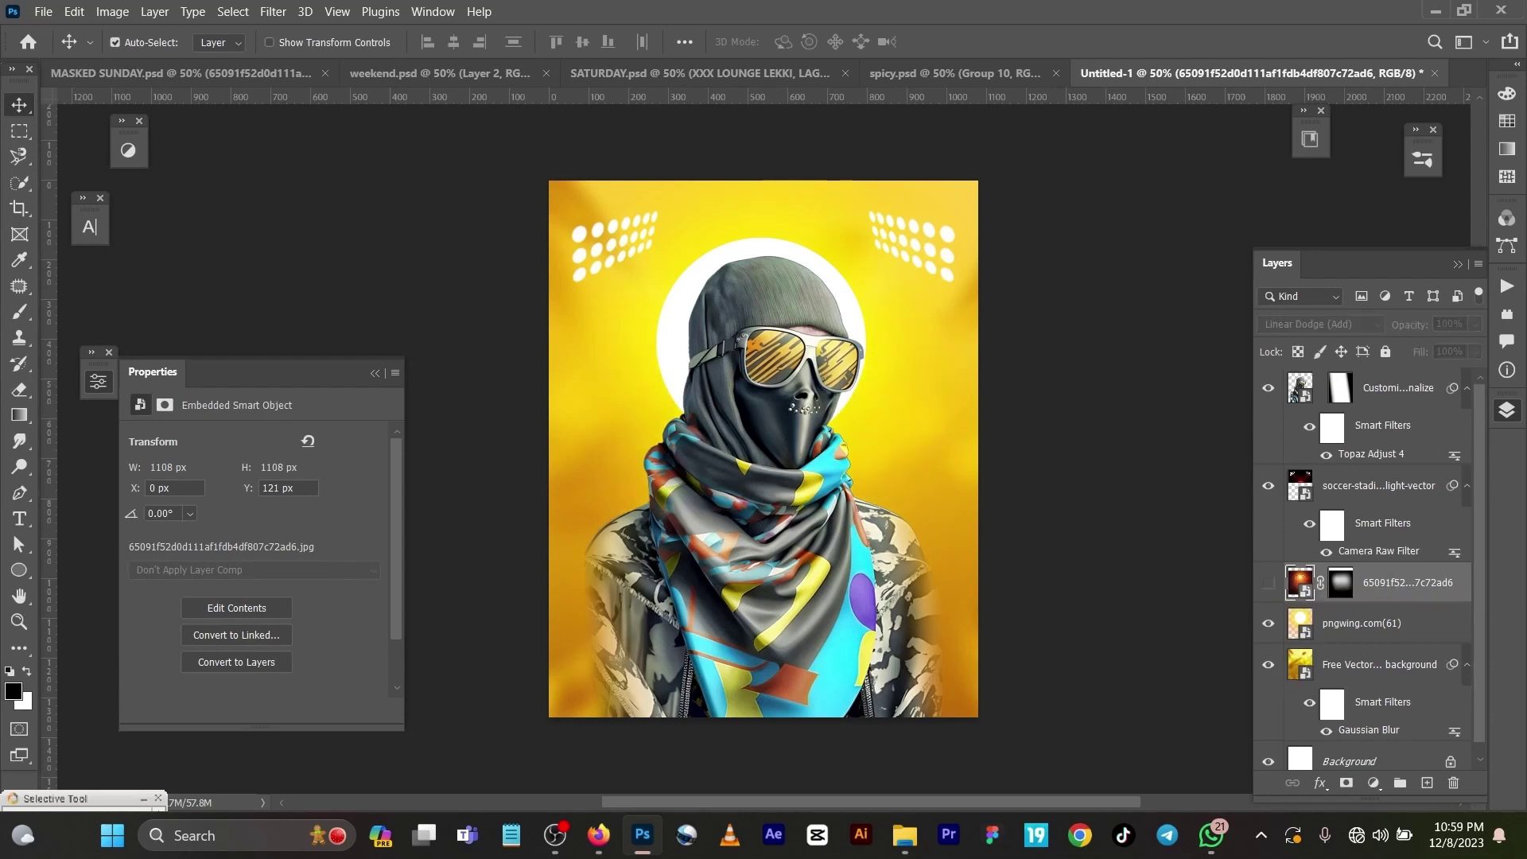
left_click(1268, 583)
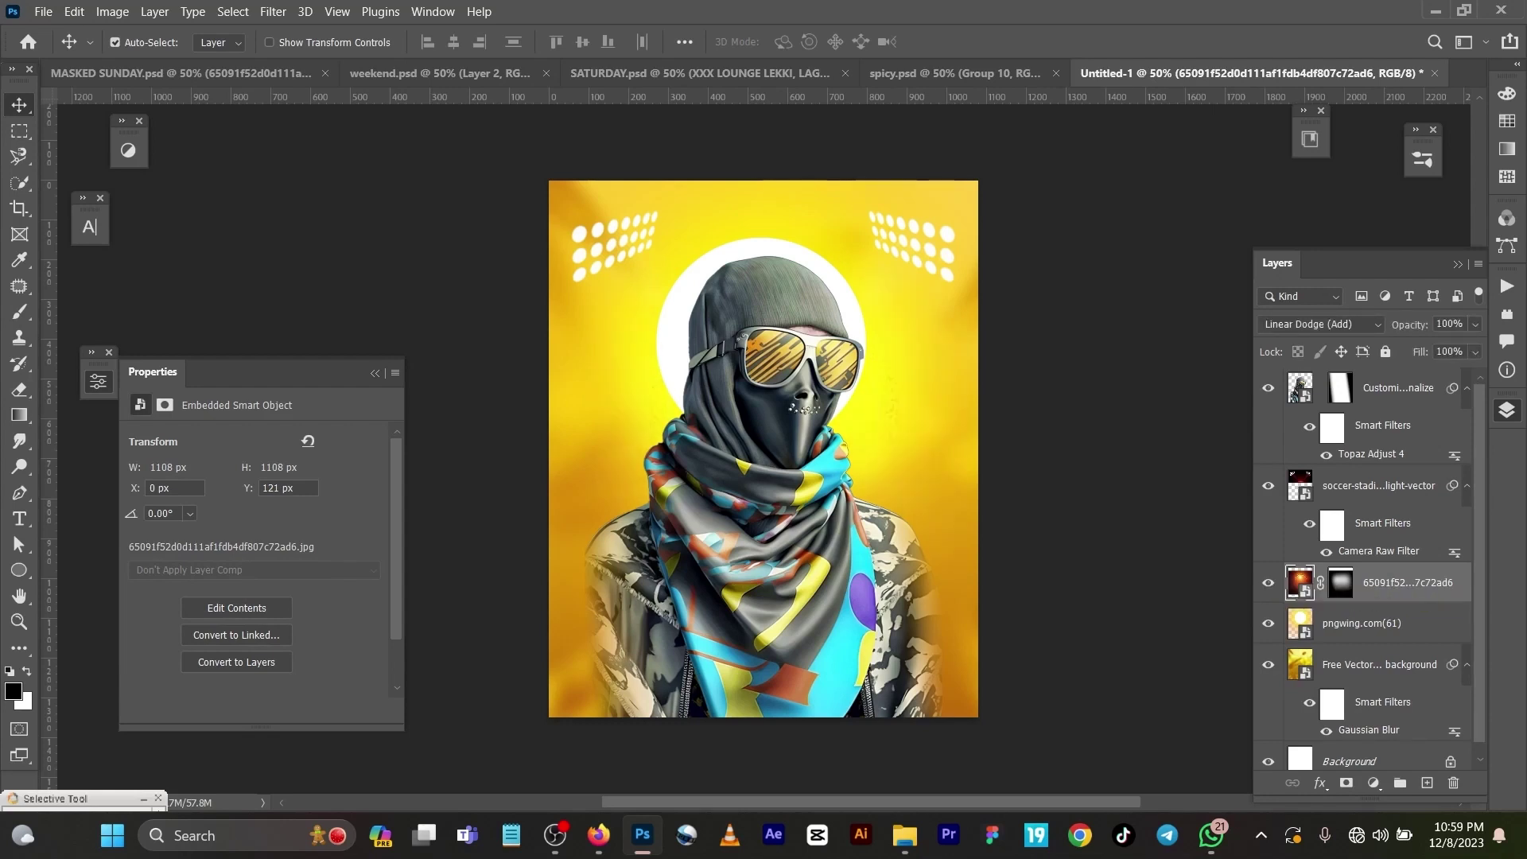
left_click(1267, 583)
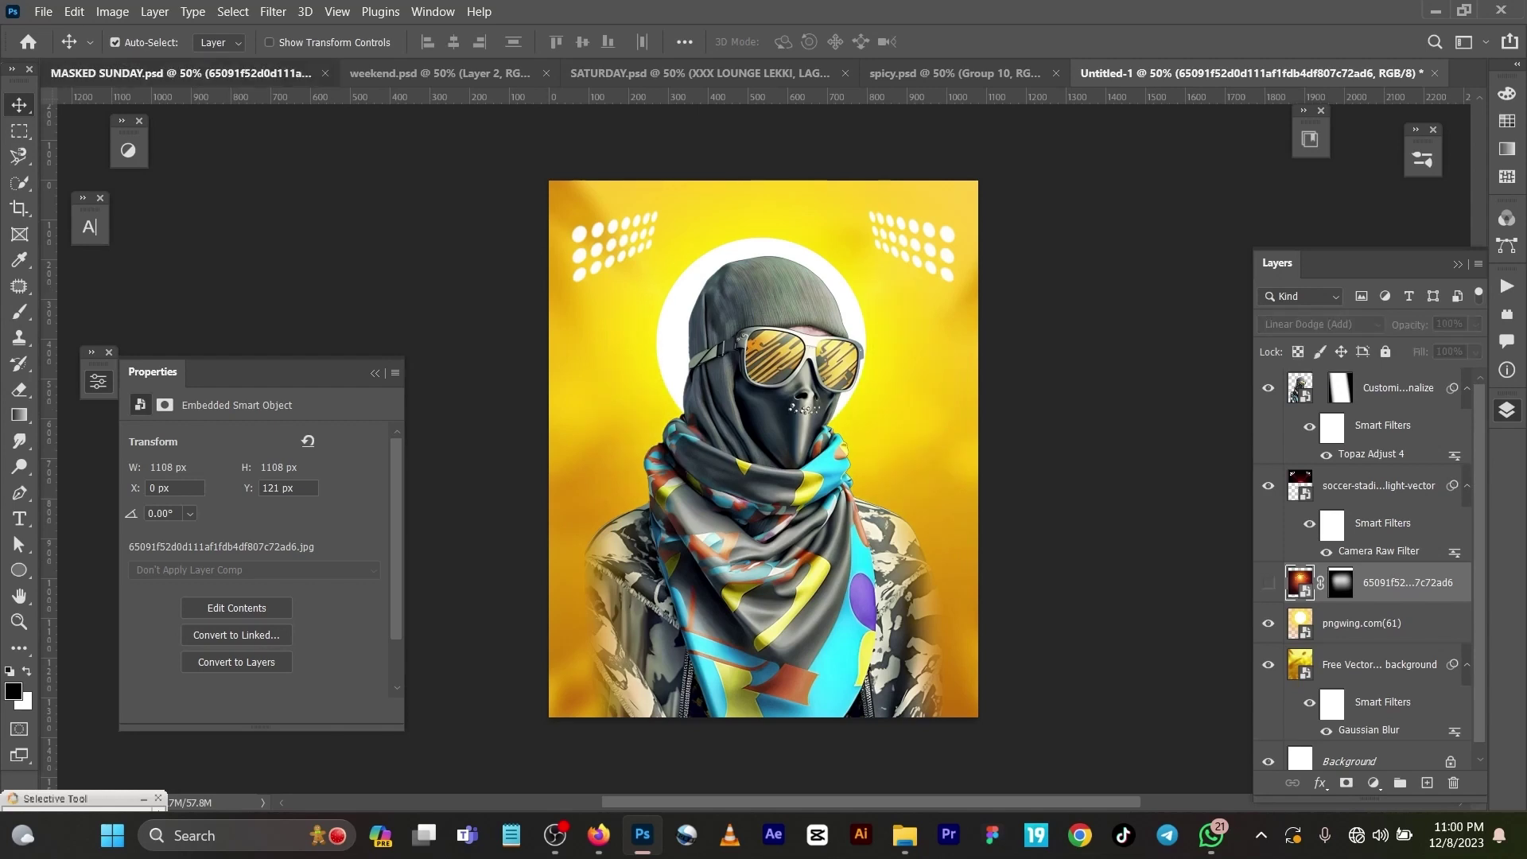
Examine what Layer 1 contributes to MASKED SUNDAY.psd by toggling its visibility, and return to Untitled-1
key("ctrl+Tab")
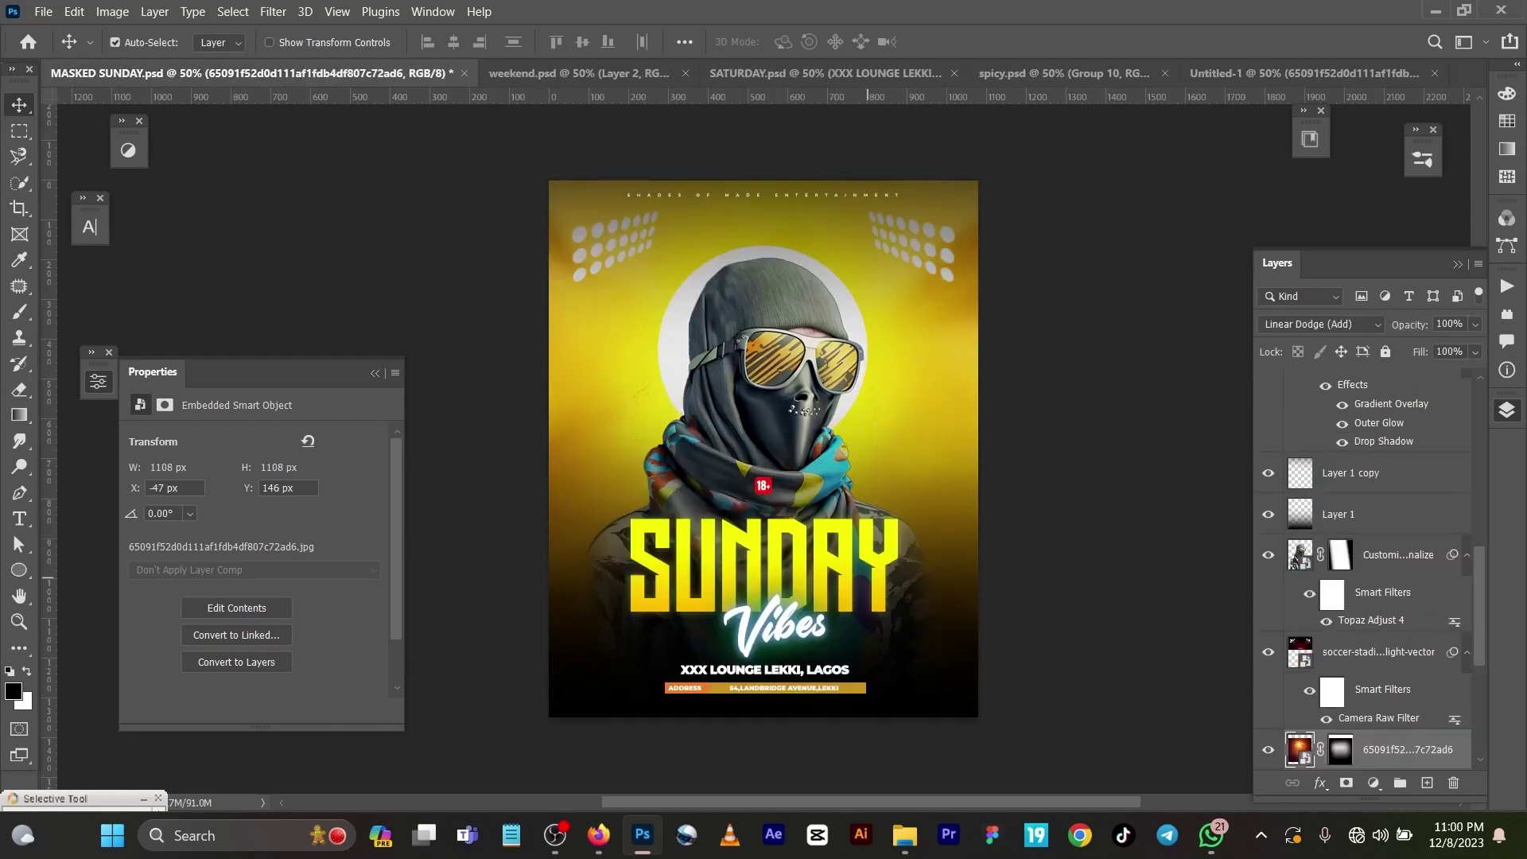
left_click(1351, 514)
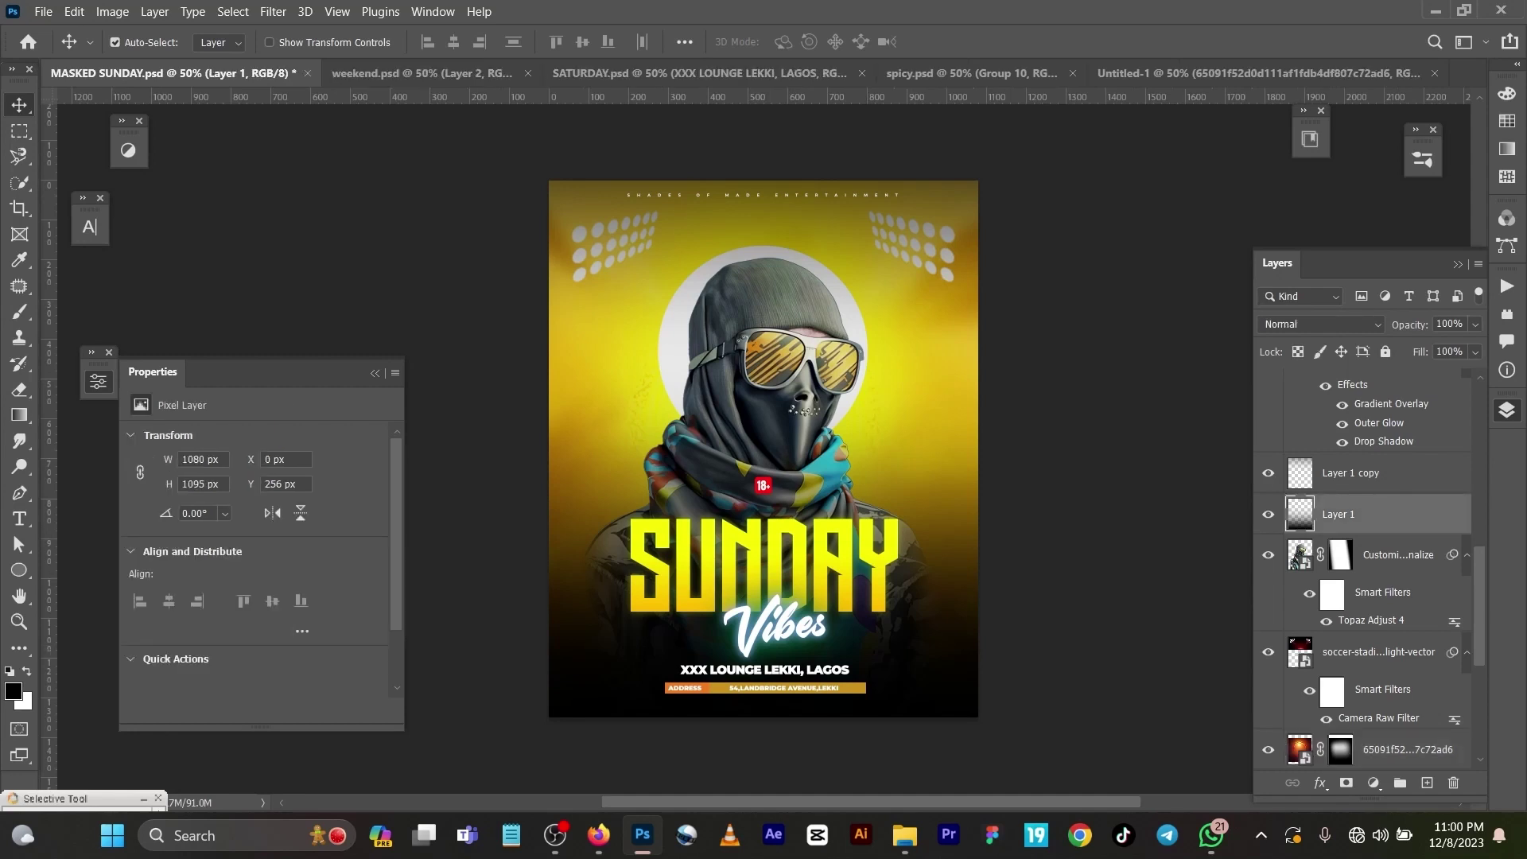
left_click(1267, 514)
left_click(1267, 514)
key("ctrl+shift+Tab")
scroll(763, 448, "up", 1)
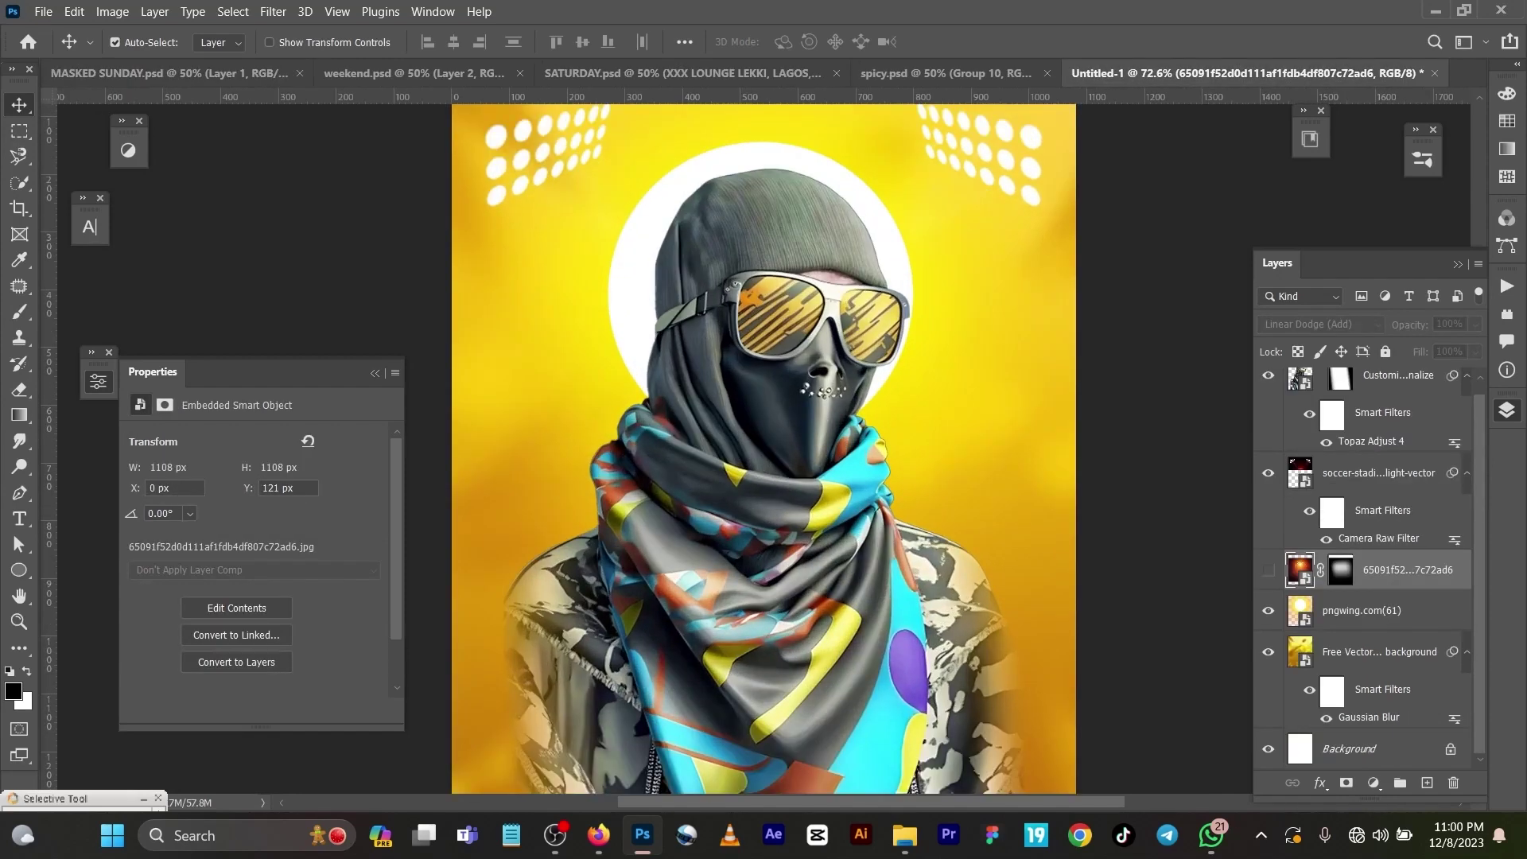
scroll(773, 447, "down", 1)
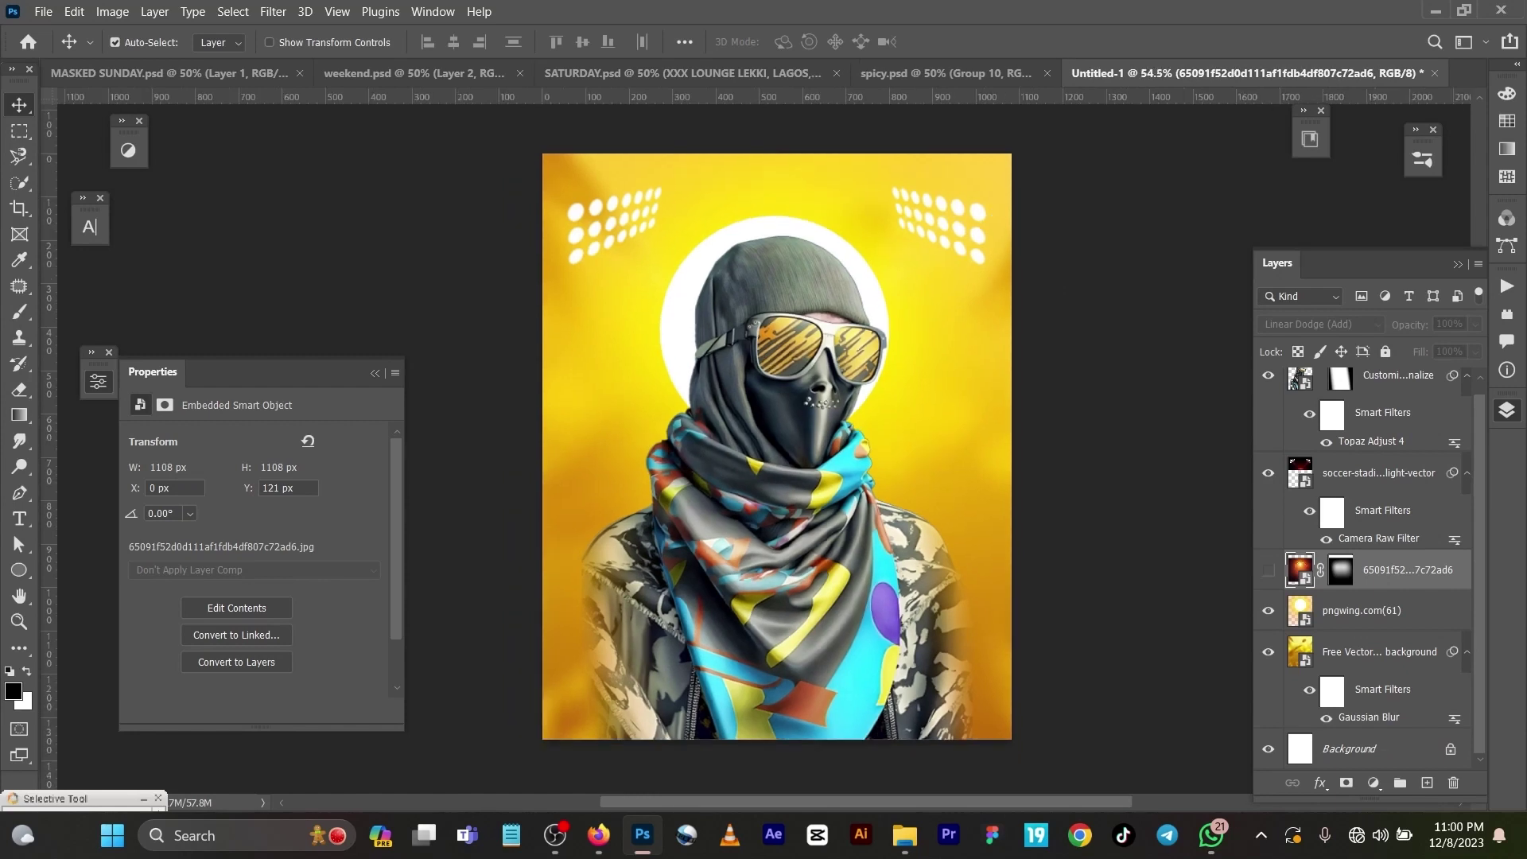
Add a layer above the masked figure and draw two overlapping black-to-transparent linear gradients from below the canvas up to the sunglasses
left_click(1294, 389)
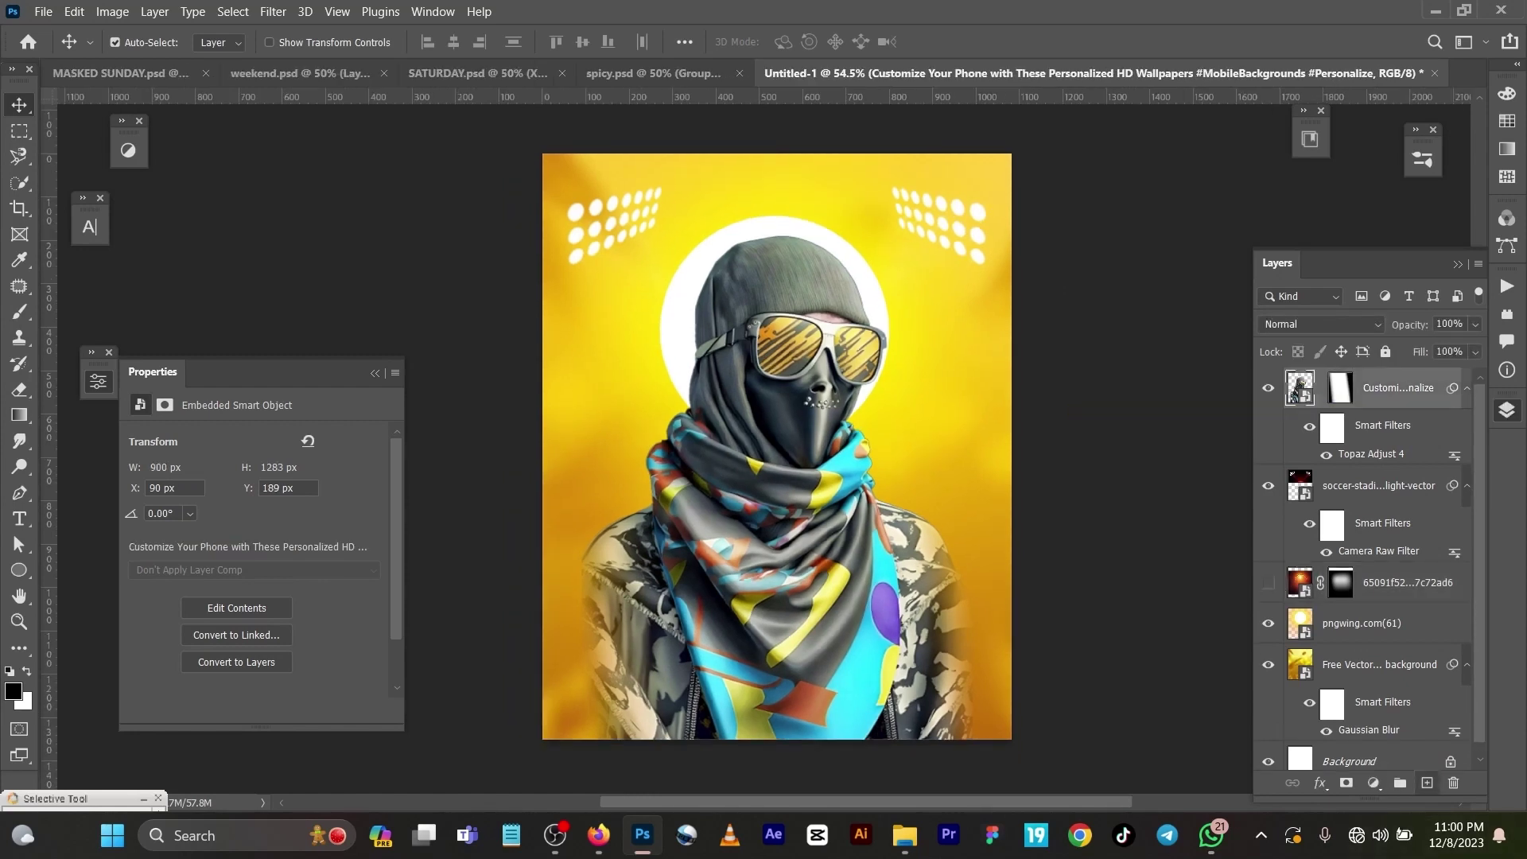
left_click(1427, 783)
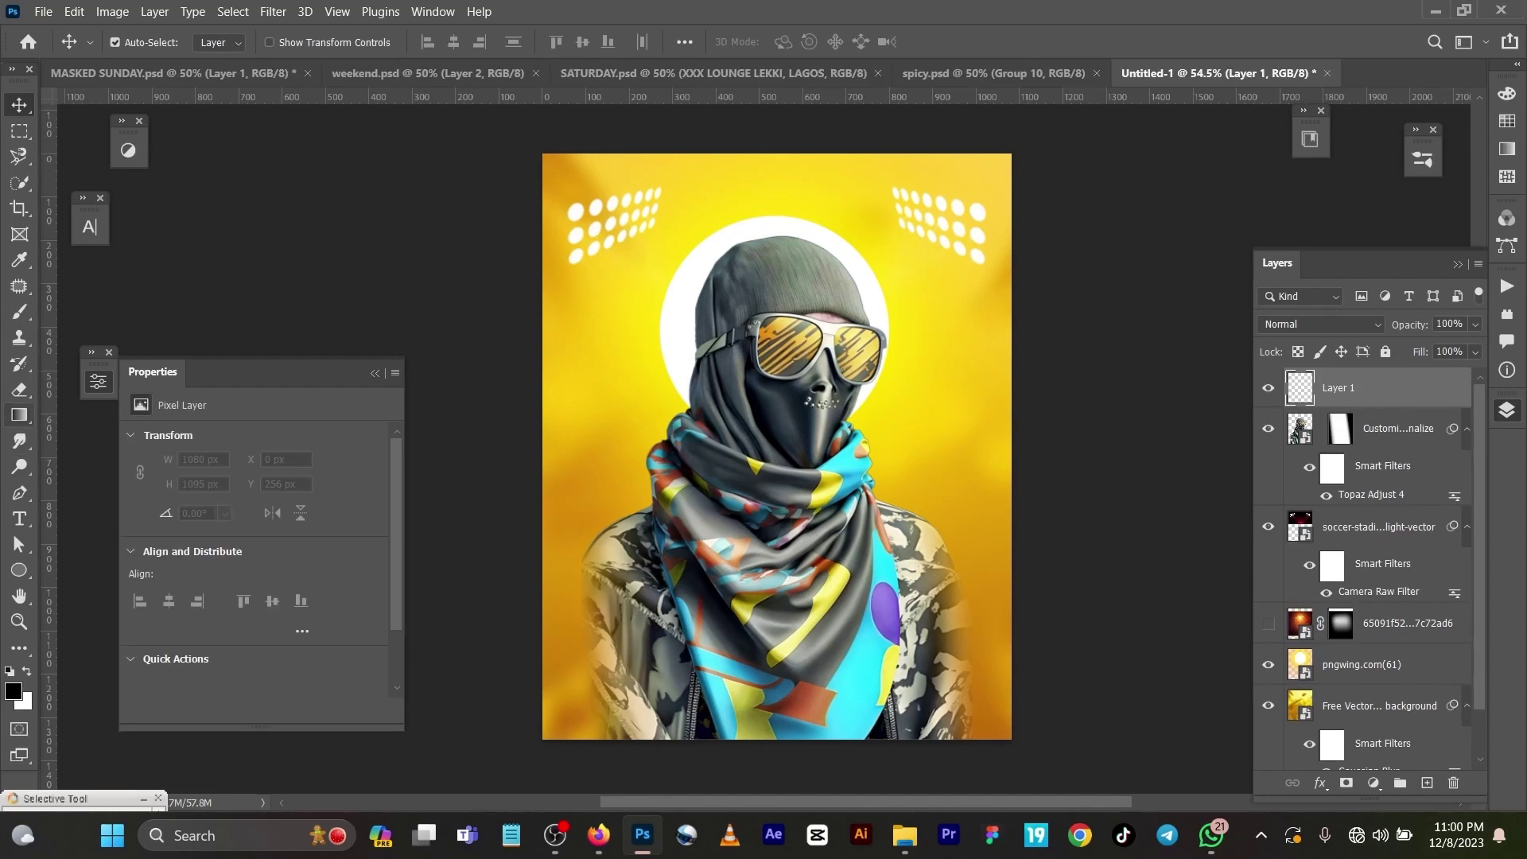
left_click(19, 414)
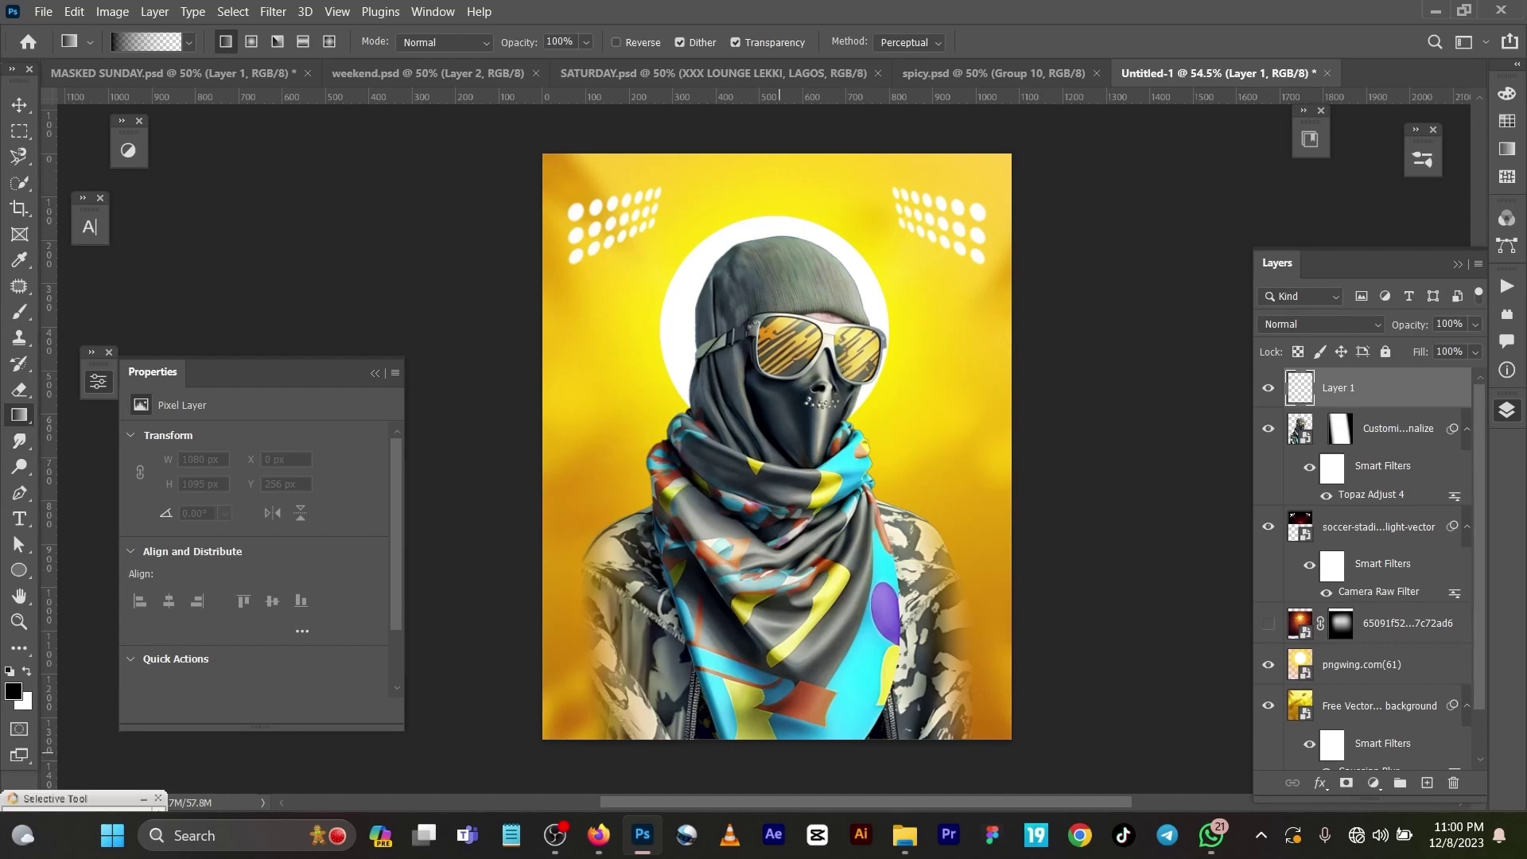
left_click_drag(784, 764, 788, 382)
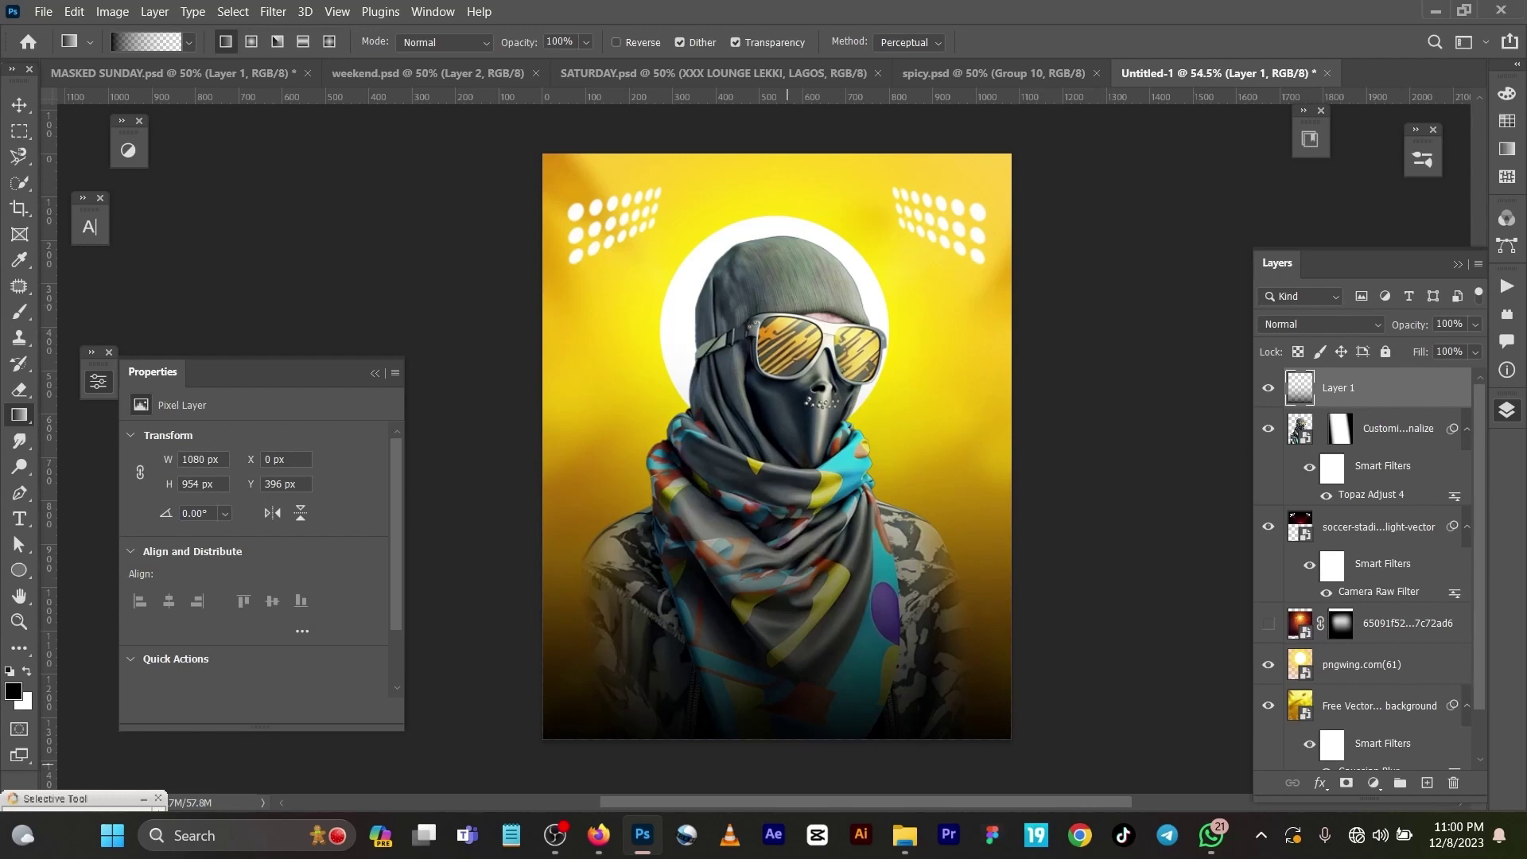
left_click_drag(787, 765, 788, 379)
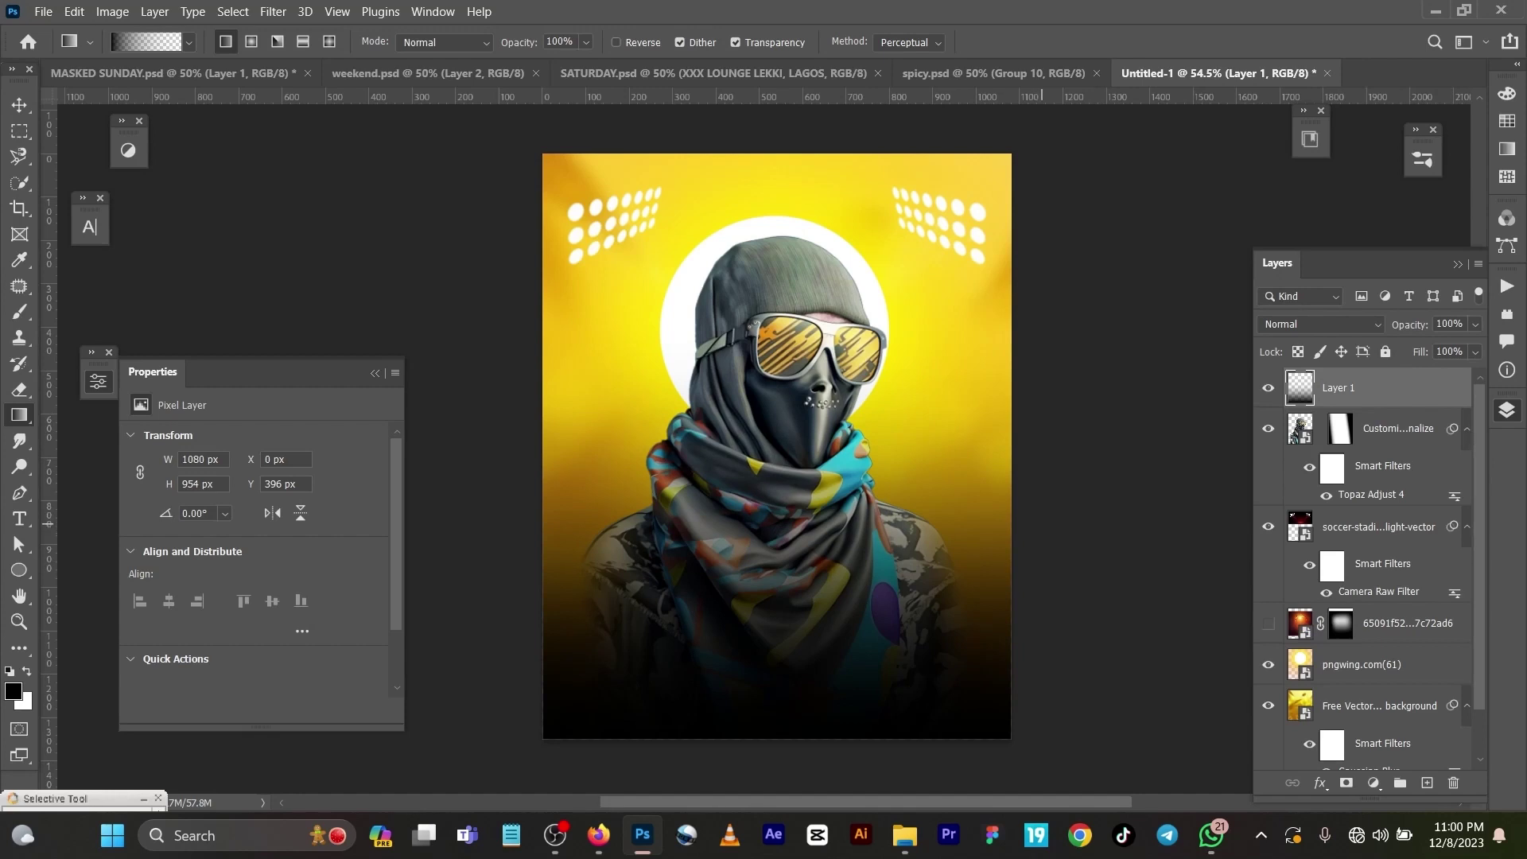
key("v")
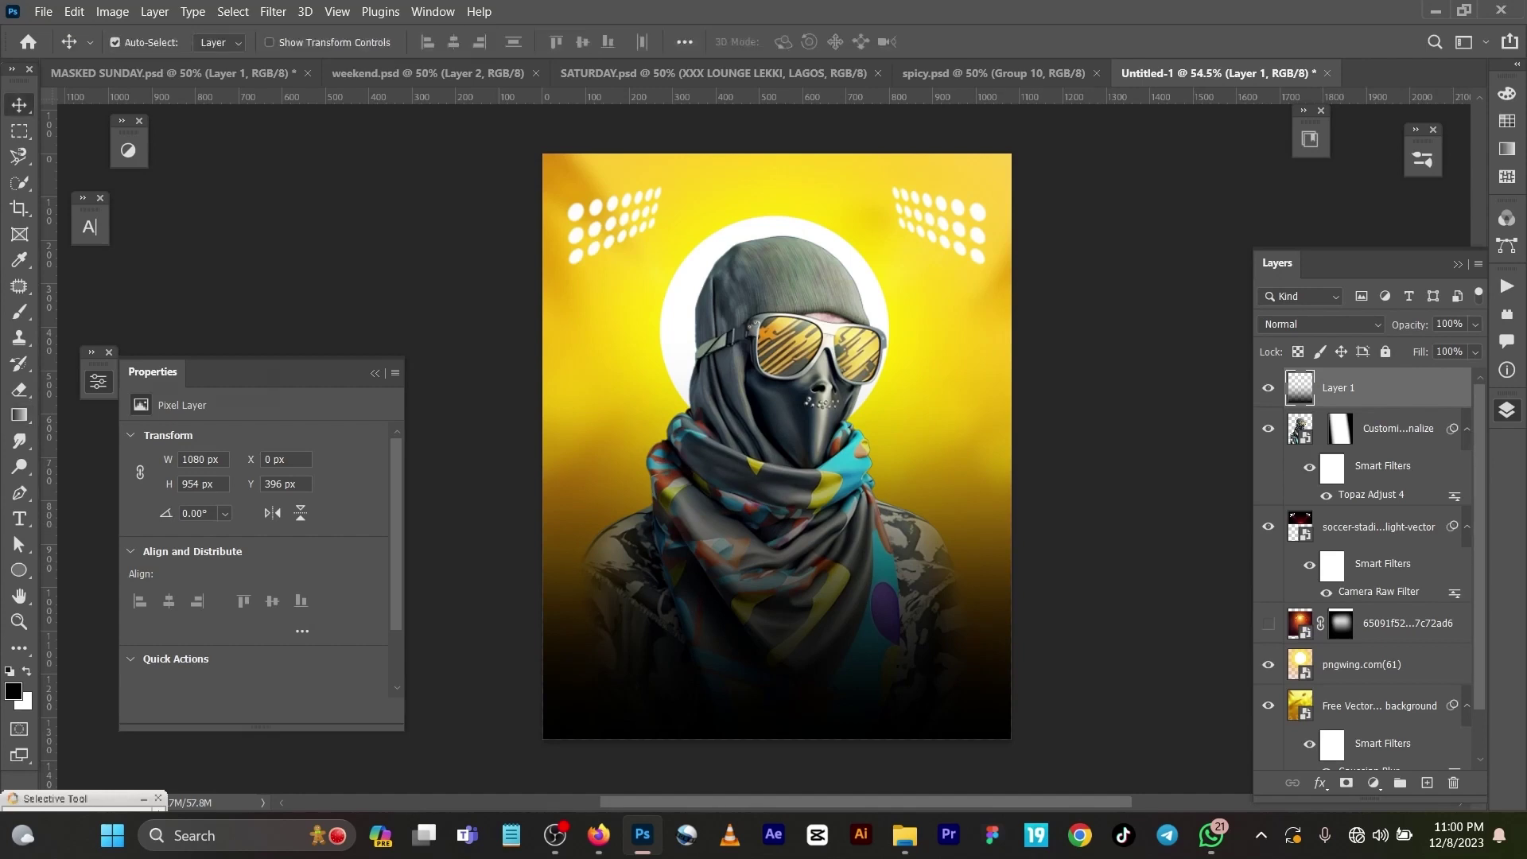
Switch to MASKED SUNDAY.psd and inspect the font and character settings of the SUNDAY title text without changing them
key("ctrl+Tab")
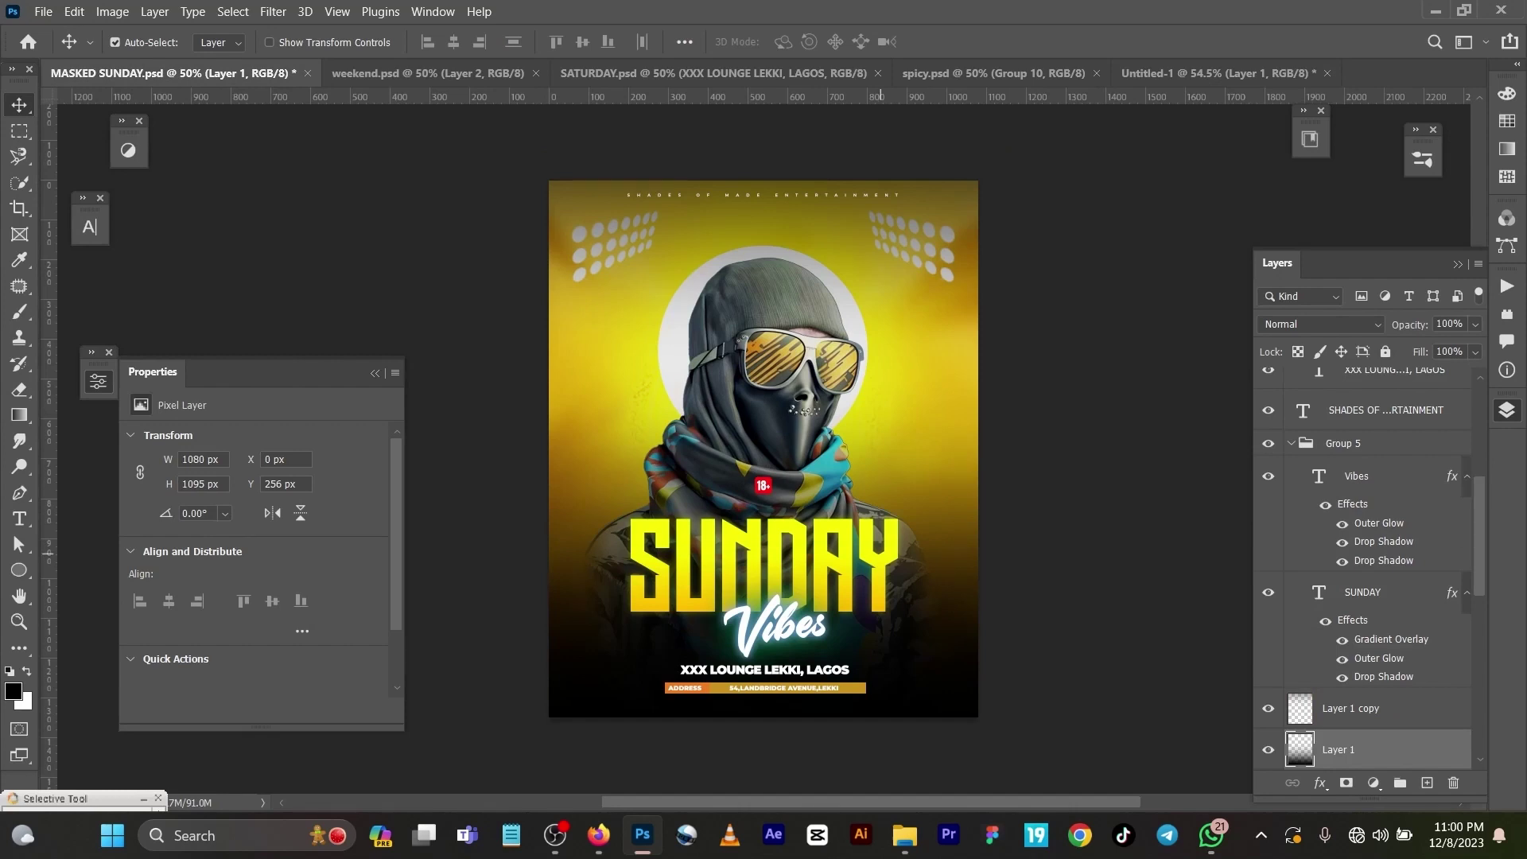
left_click(800, 541)
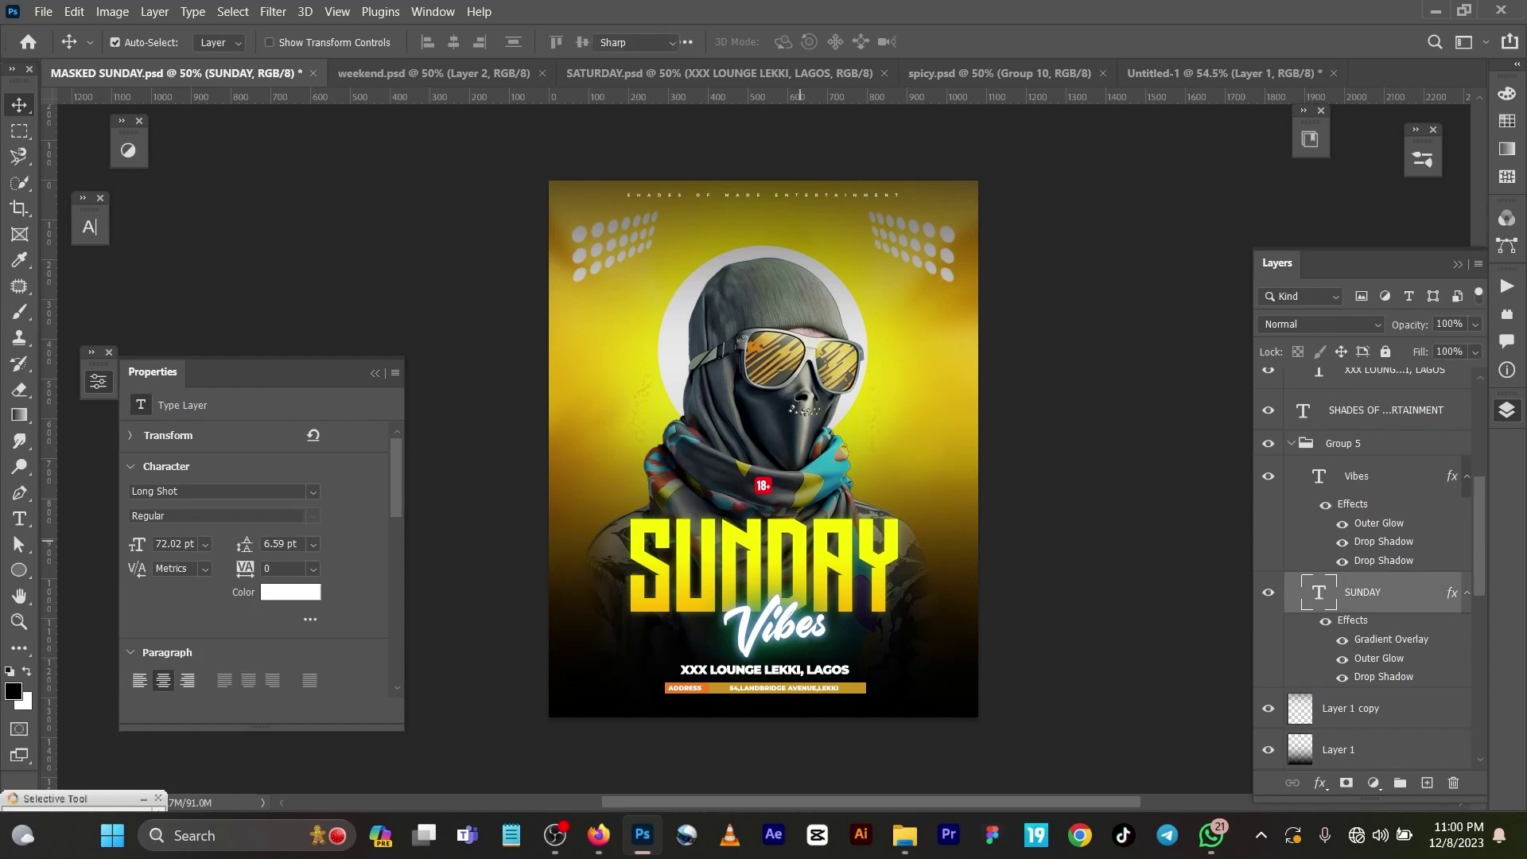
double_click(800, 541)
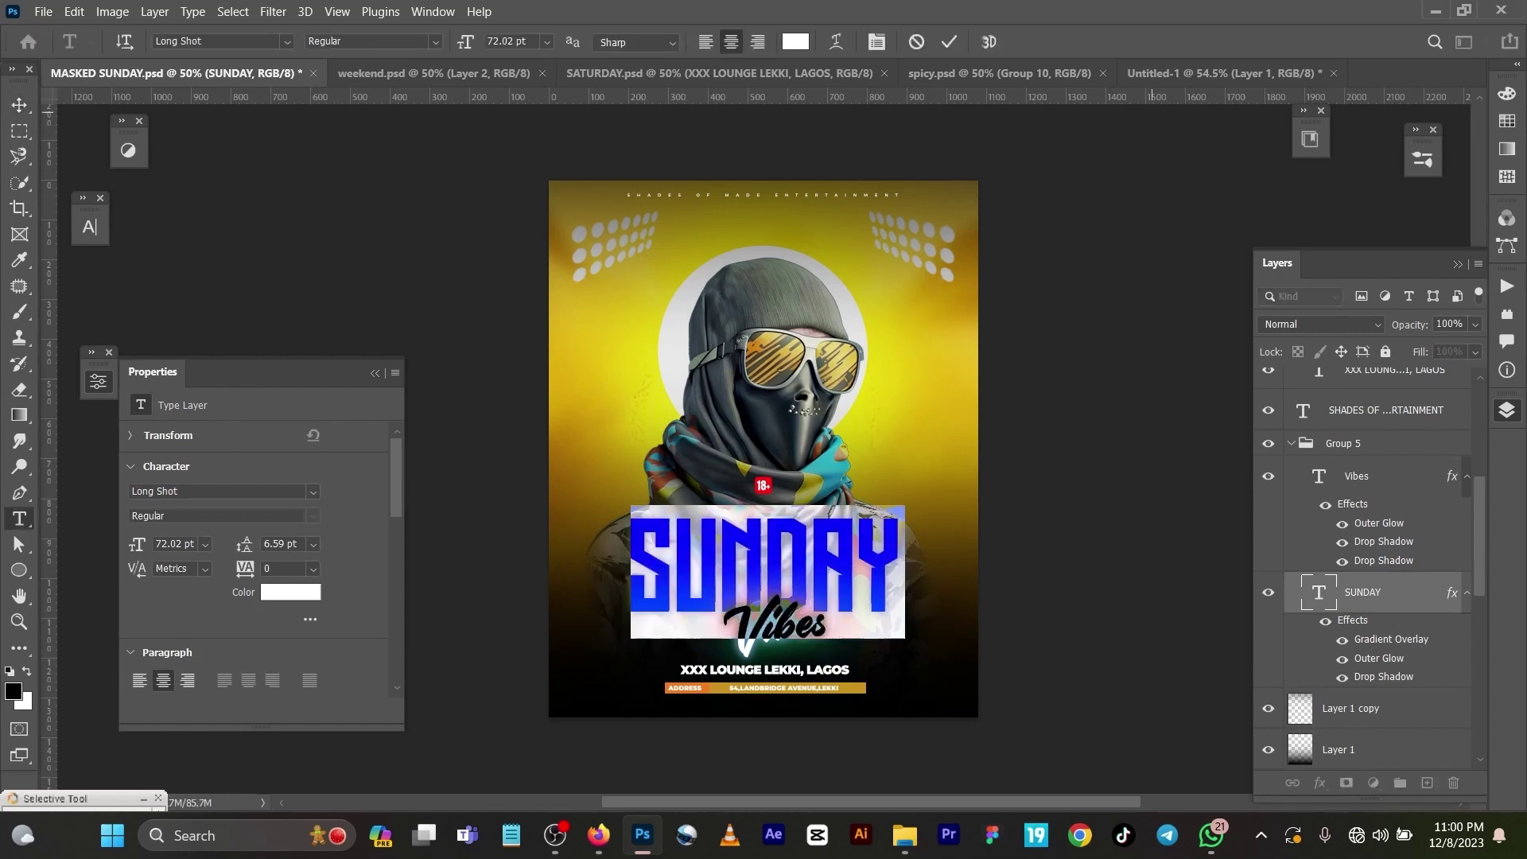
left_click(948, 41)
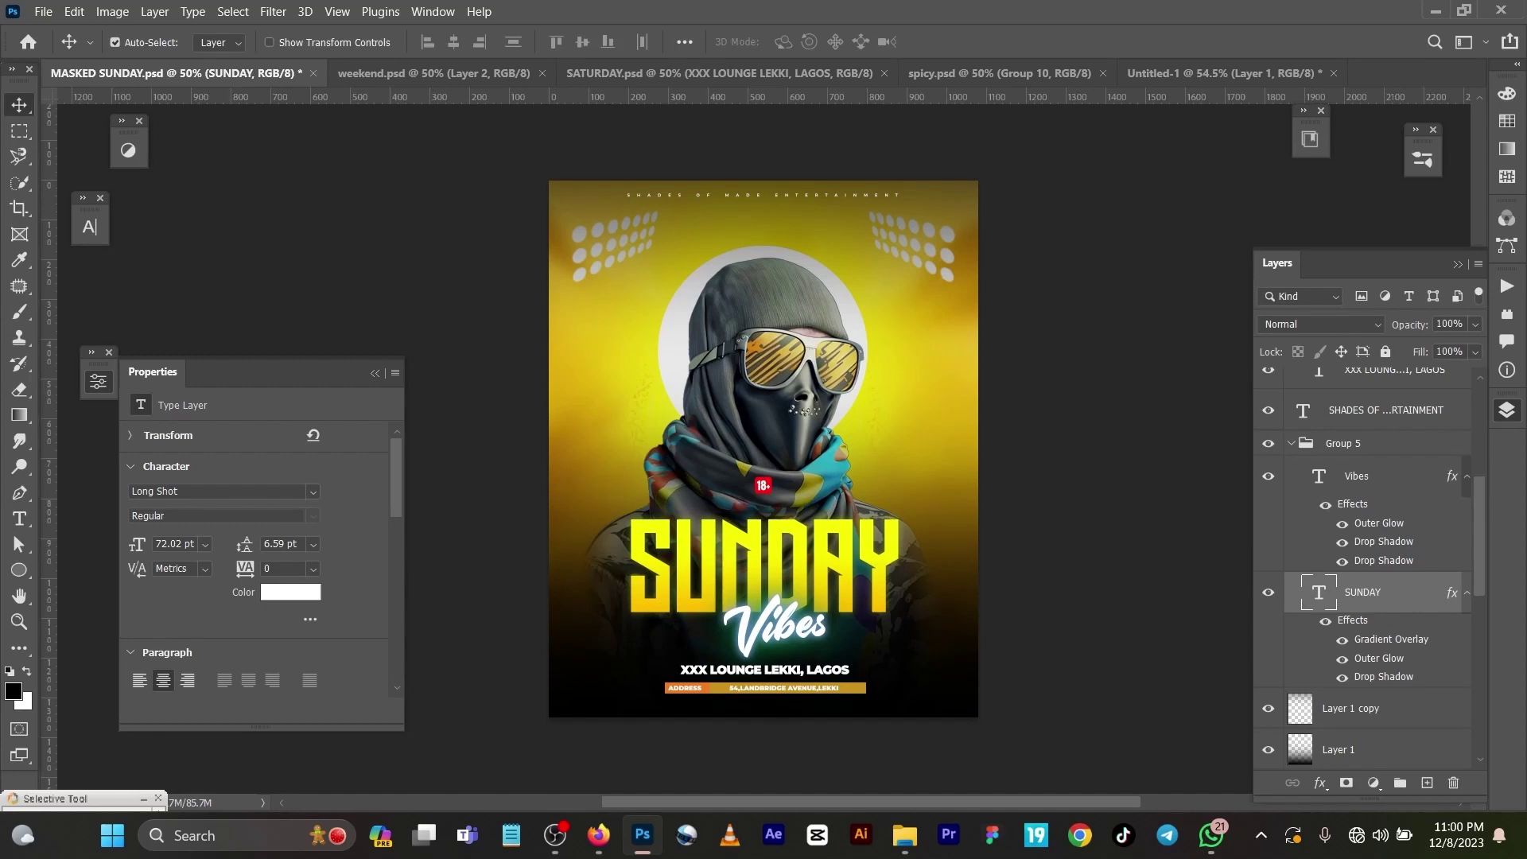
Inspect the SUNDAY title's Gradient Overlay settings and the colours of both gradient stops, keeping them as they are
double_click(1390, 639)
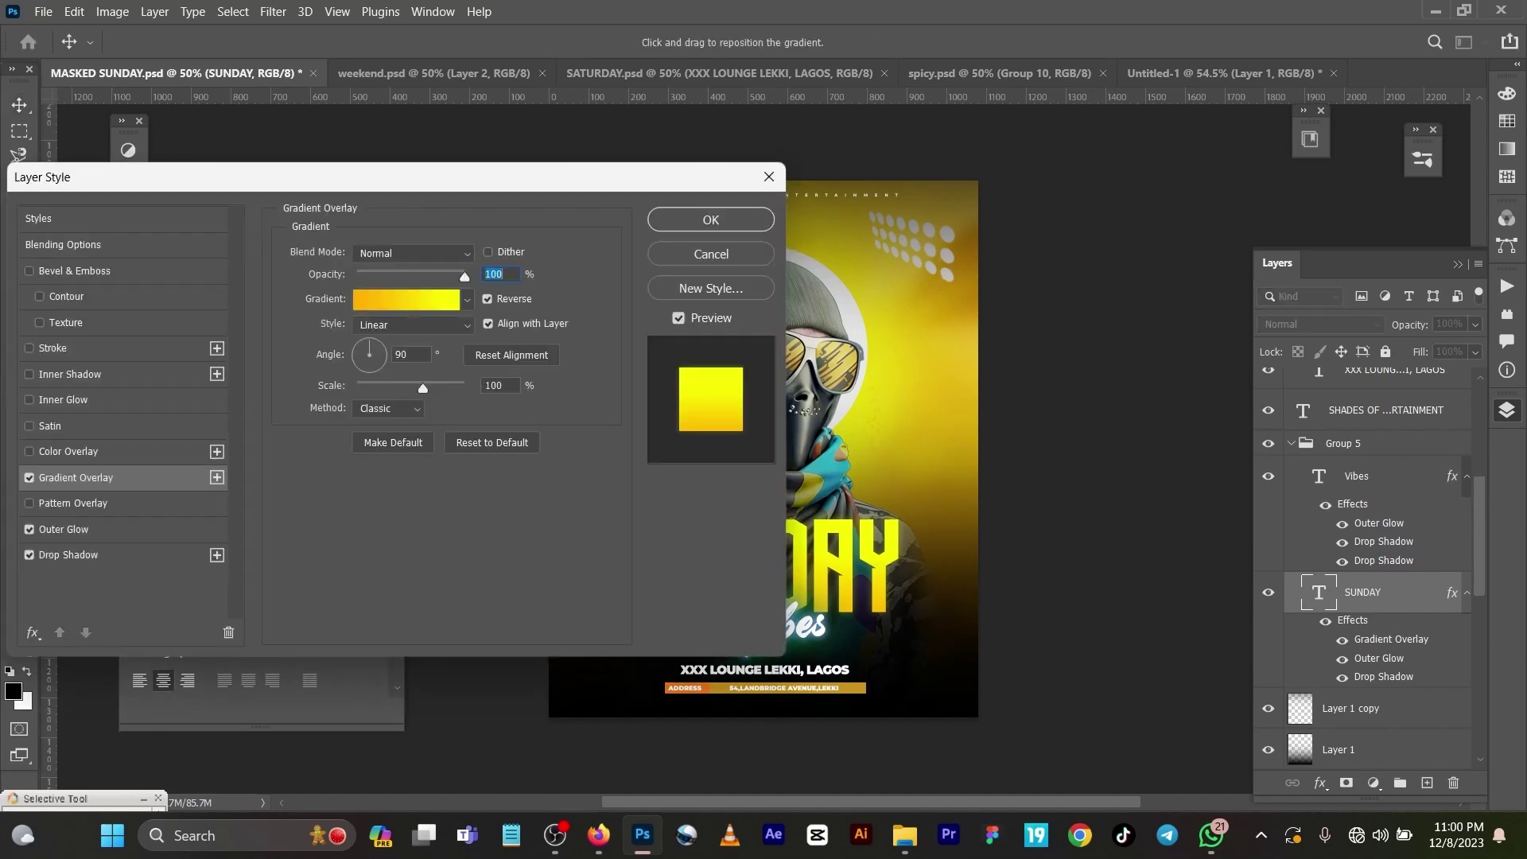
left_click(406, 299)
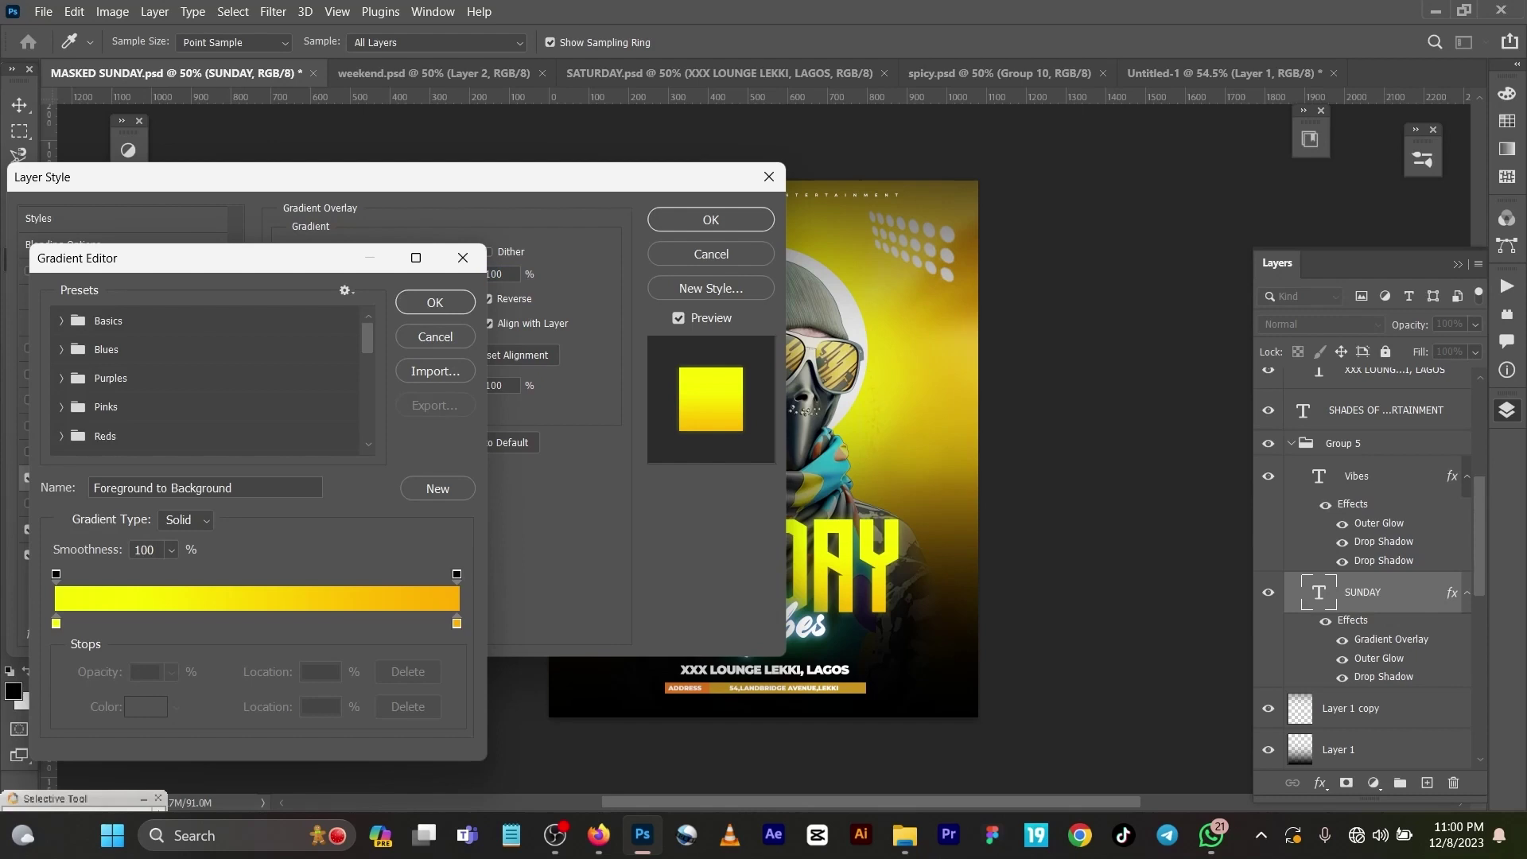
scroll(207, 382, "down", 2)
double_click(56, 623)
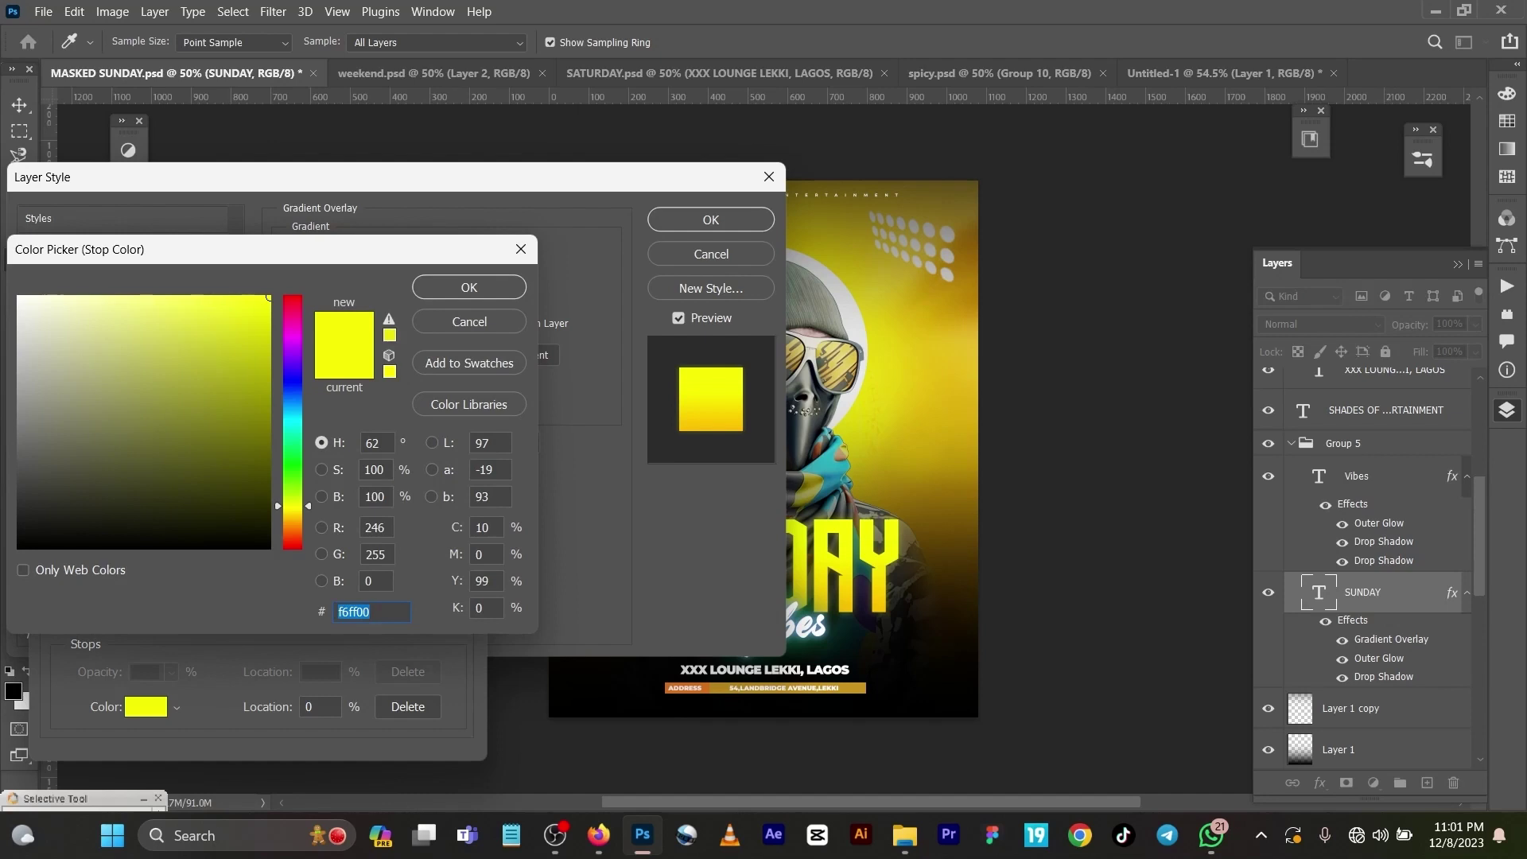
key("Return")
left_click(457, 622)
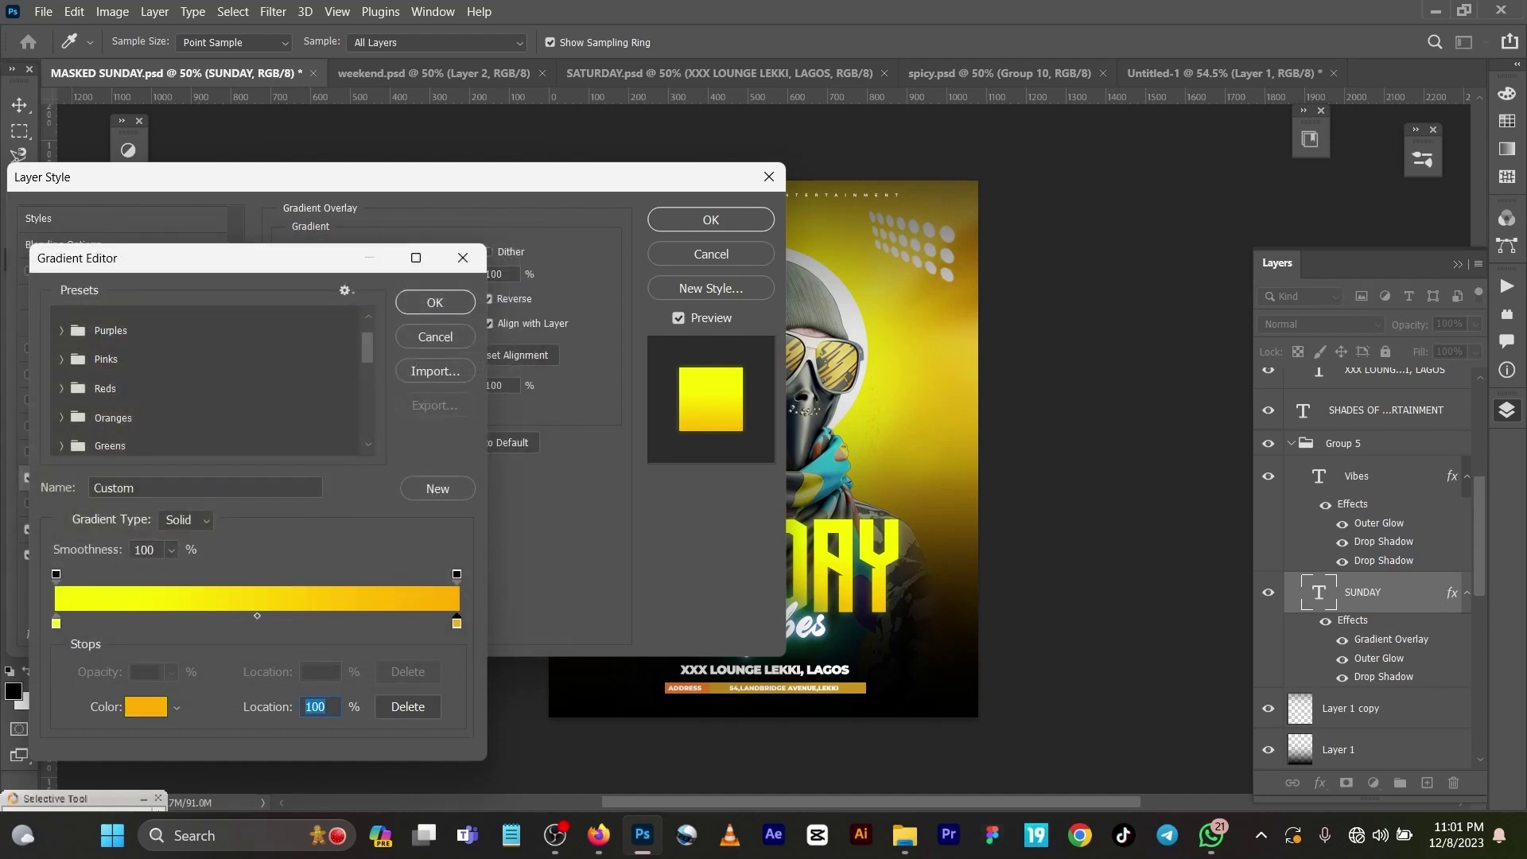
left_click(145, 706)
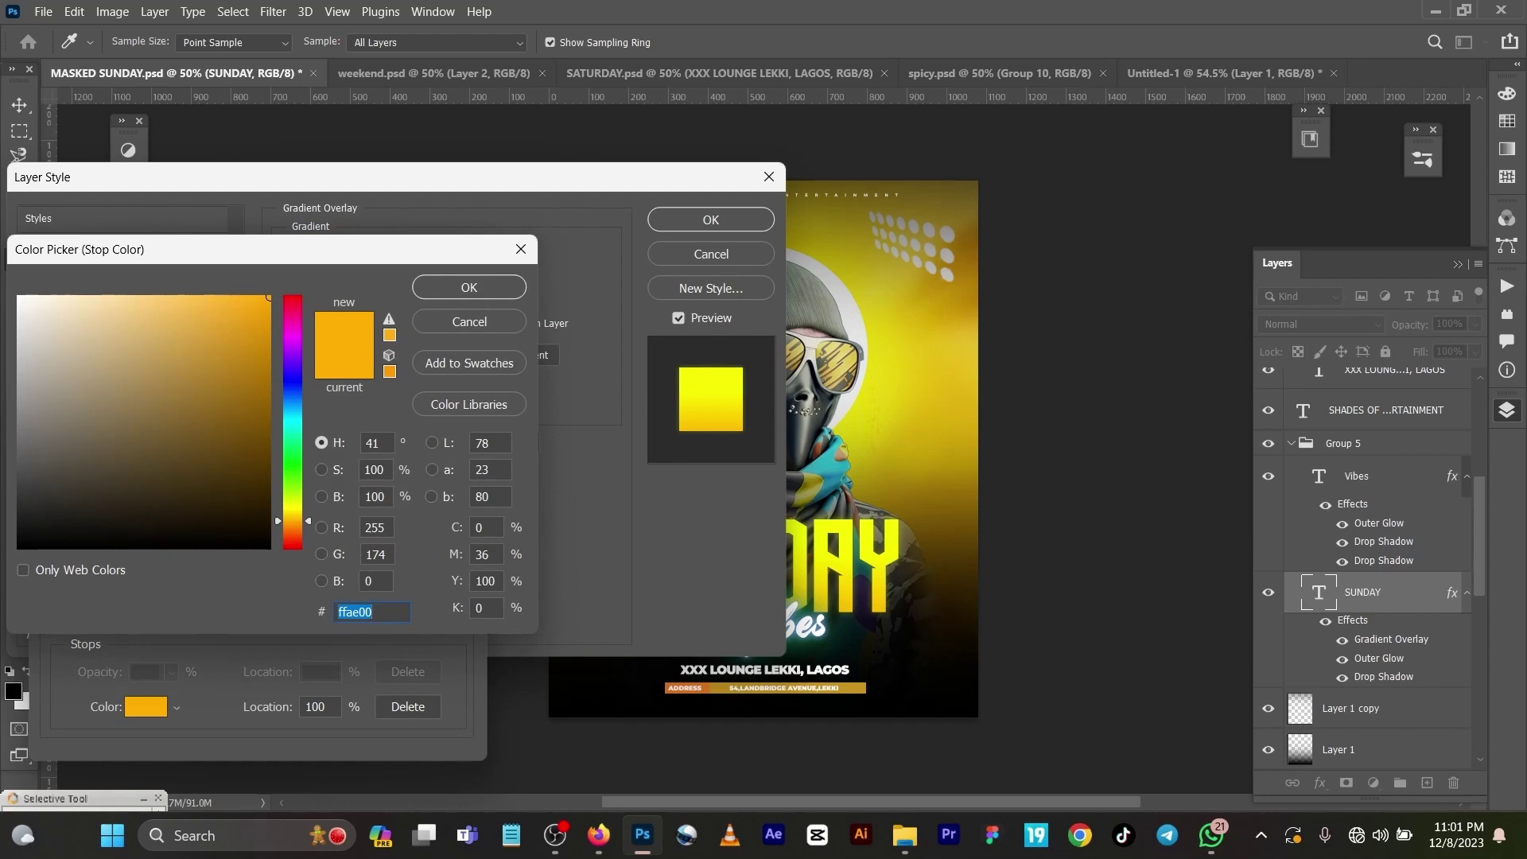
key("Return")
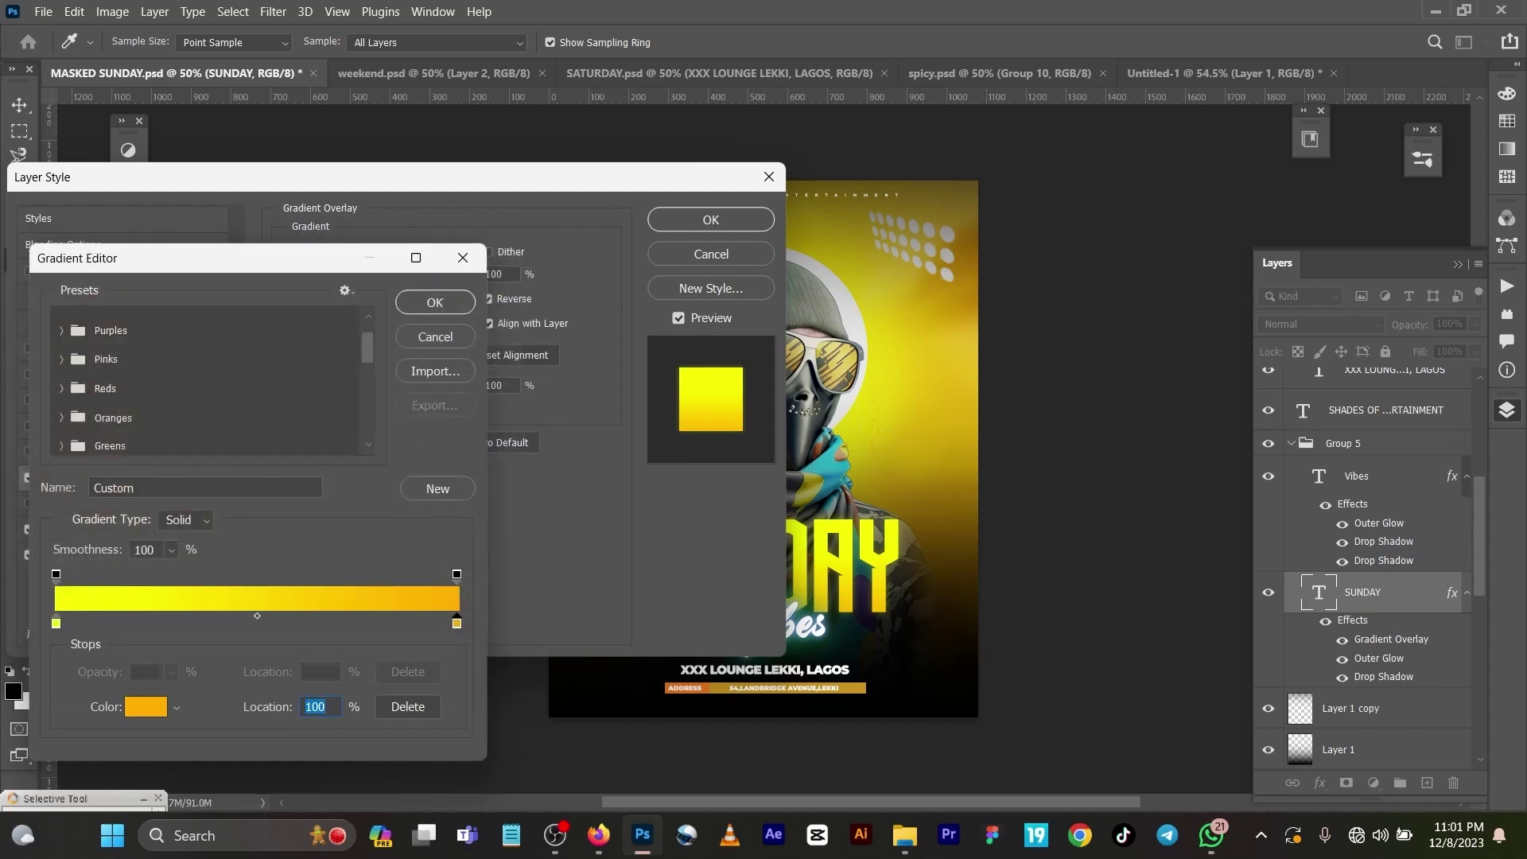
left_click(435, 302)
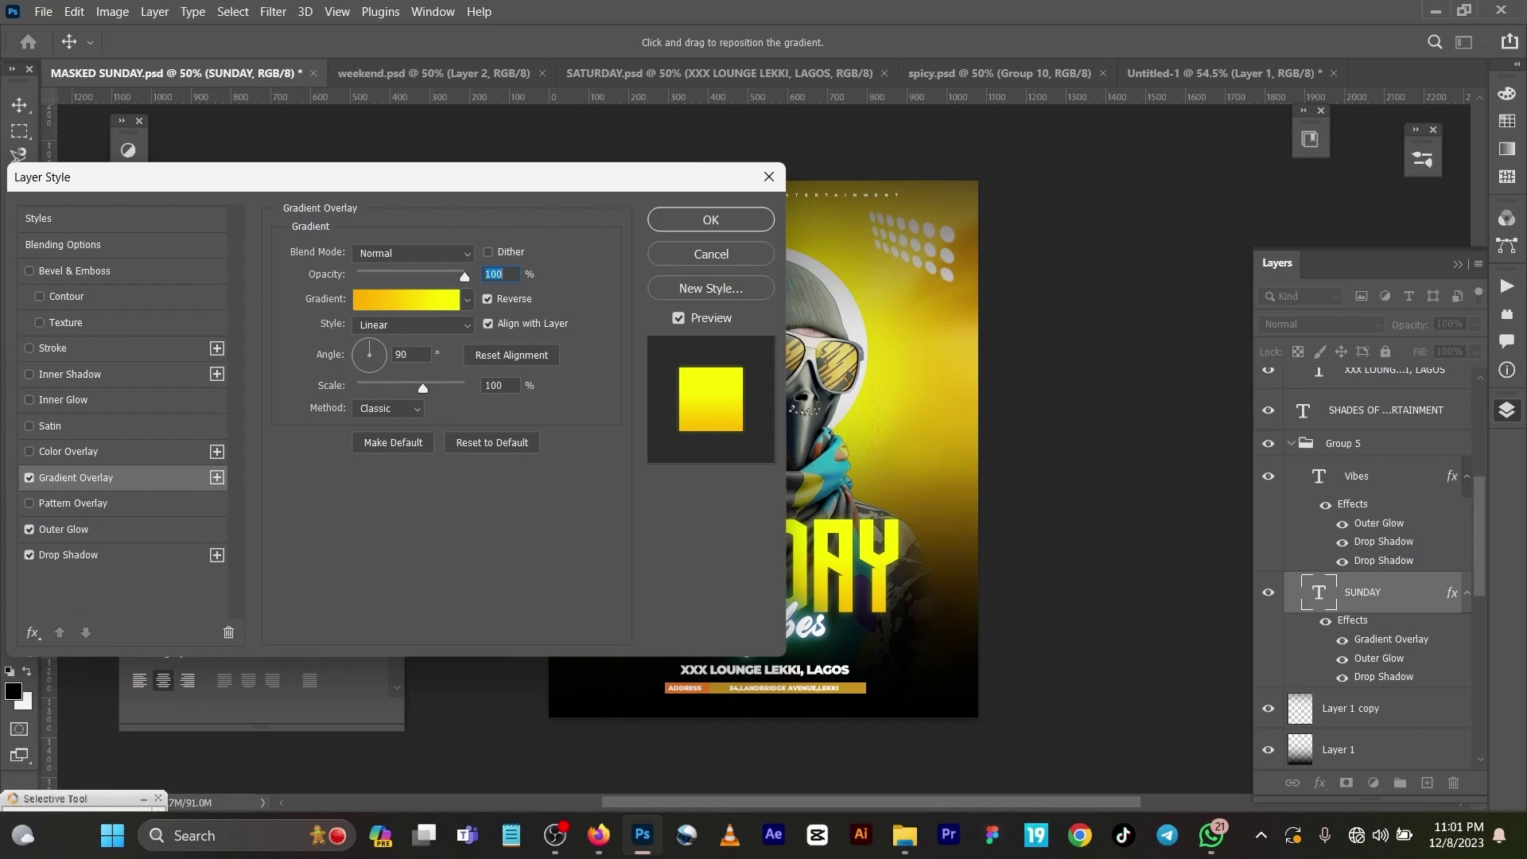
Inspect the SUNDAY title's Outer Glow colour and Drop Shadow settings, toggling the shadow off and on to compare
left_click(64, 529)
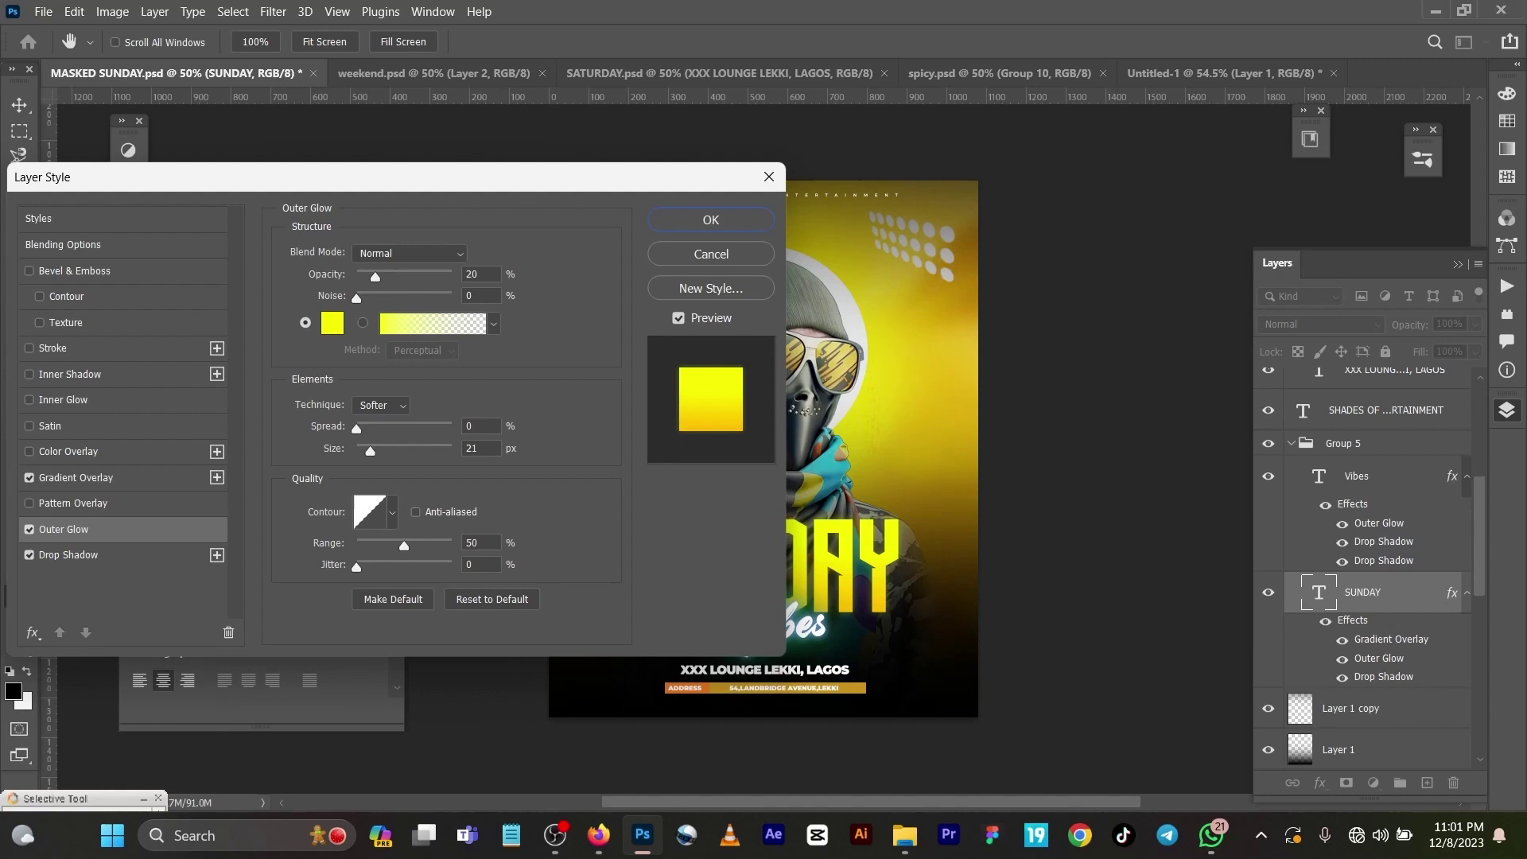
left_click(331, 323)
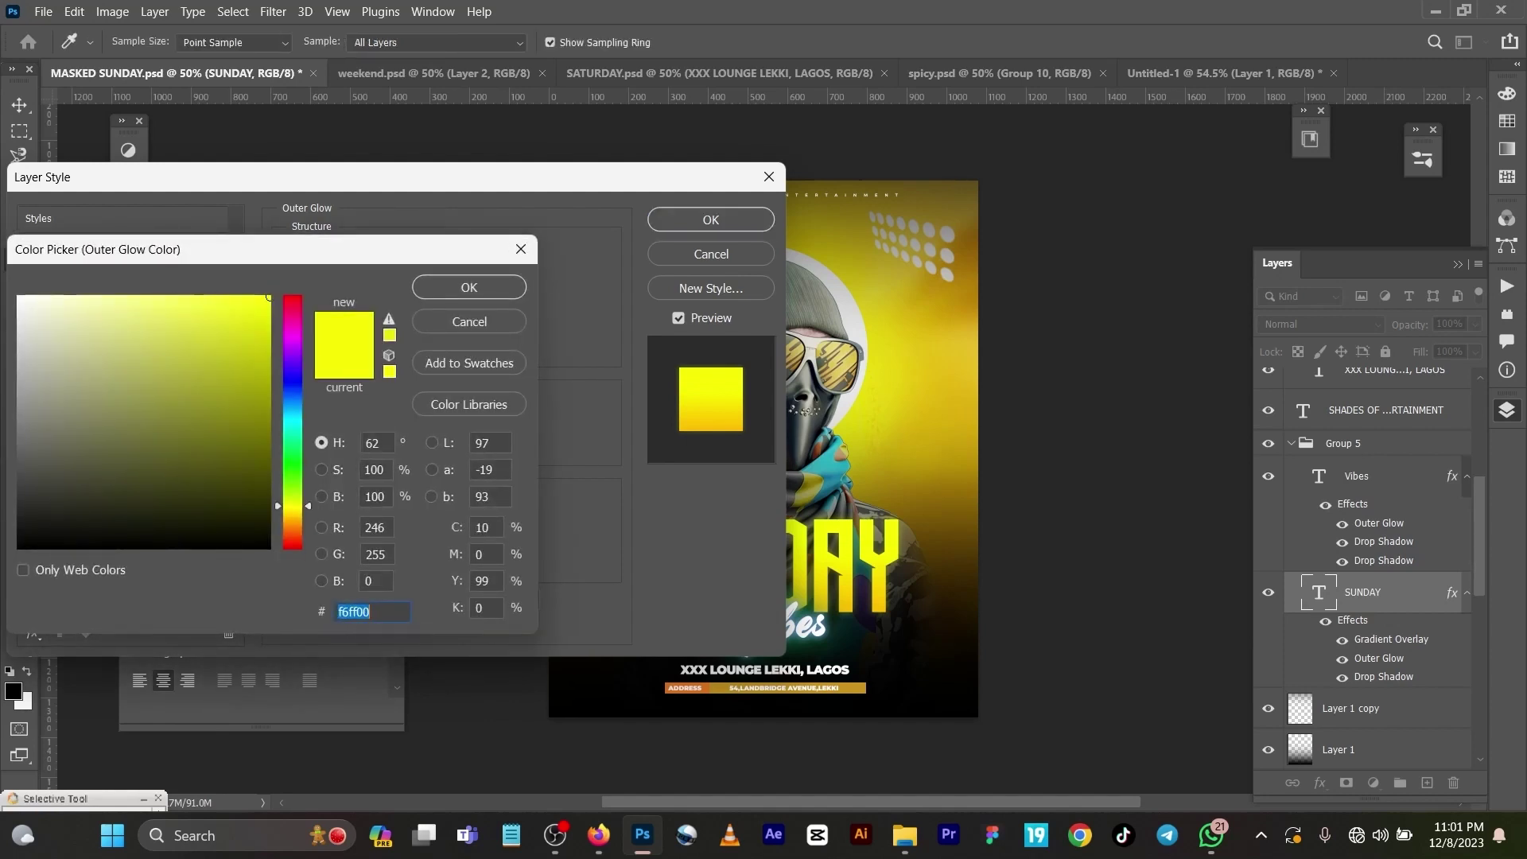
key("Return")
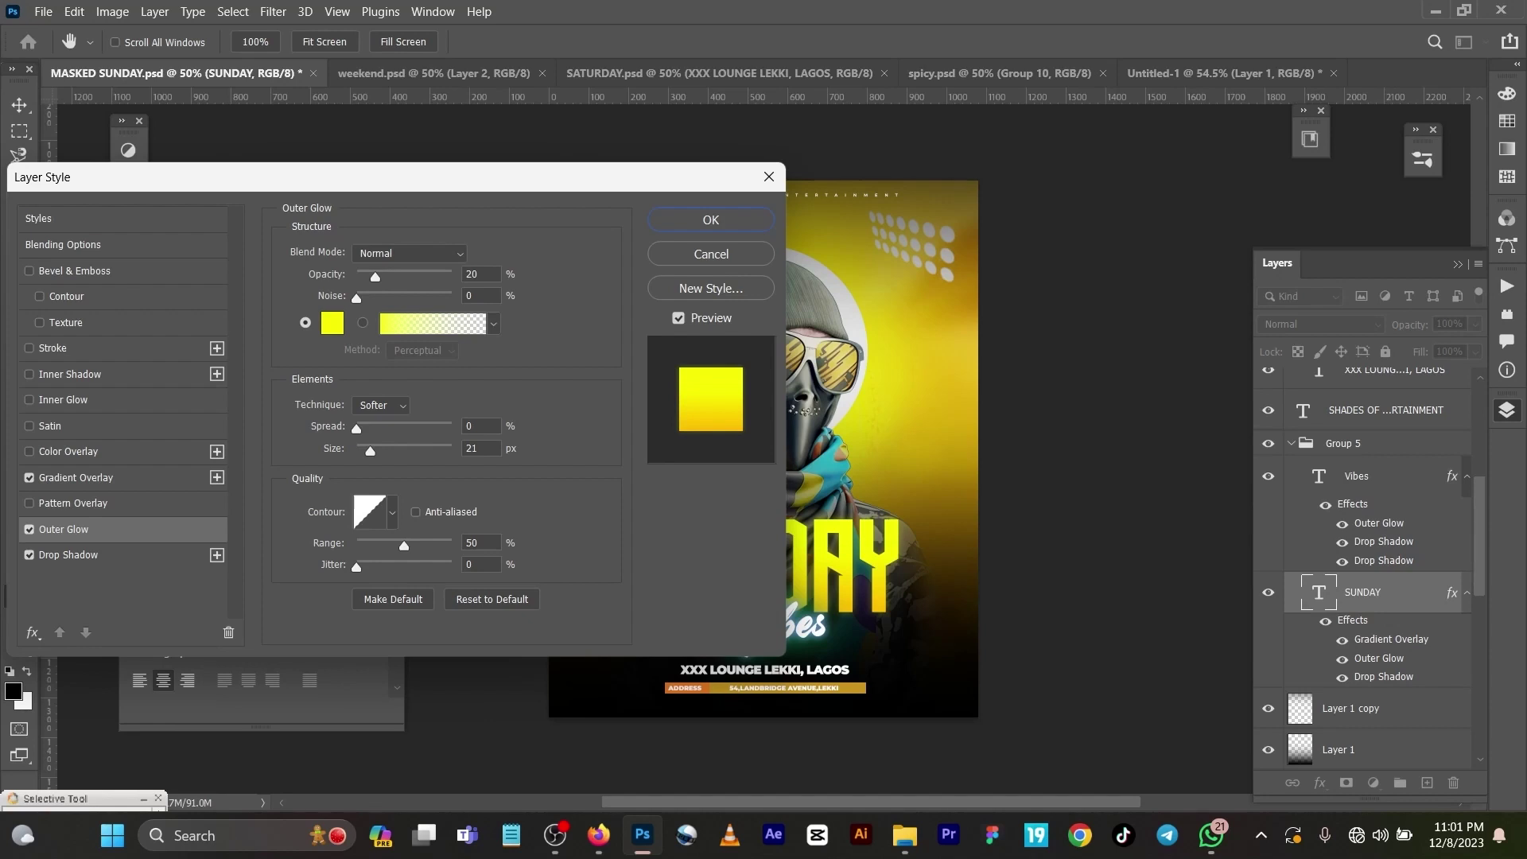
left_click(69, 555)
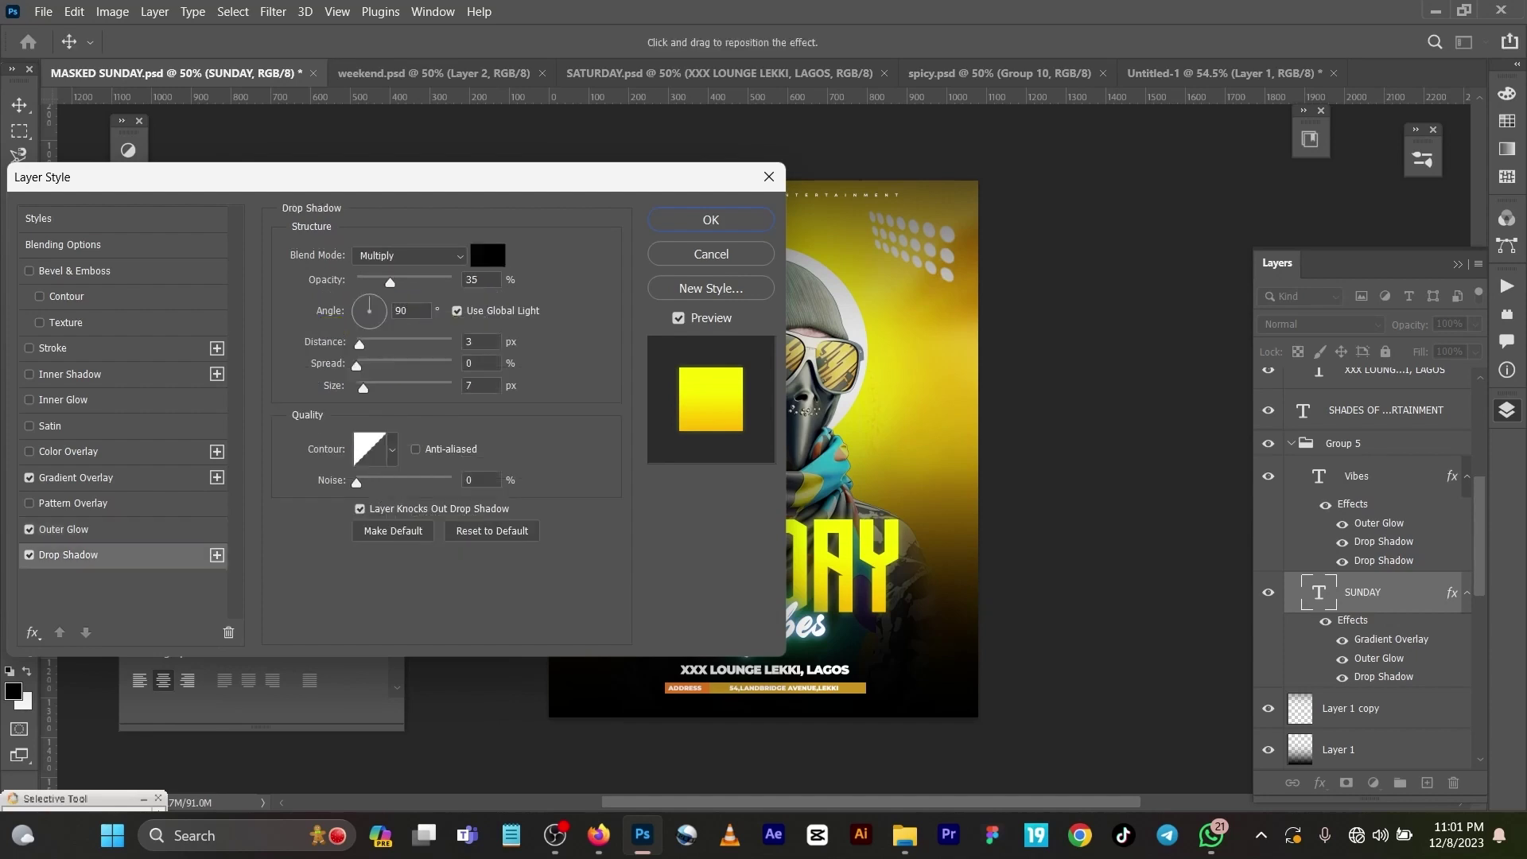
left_click(29, 555)
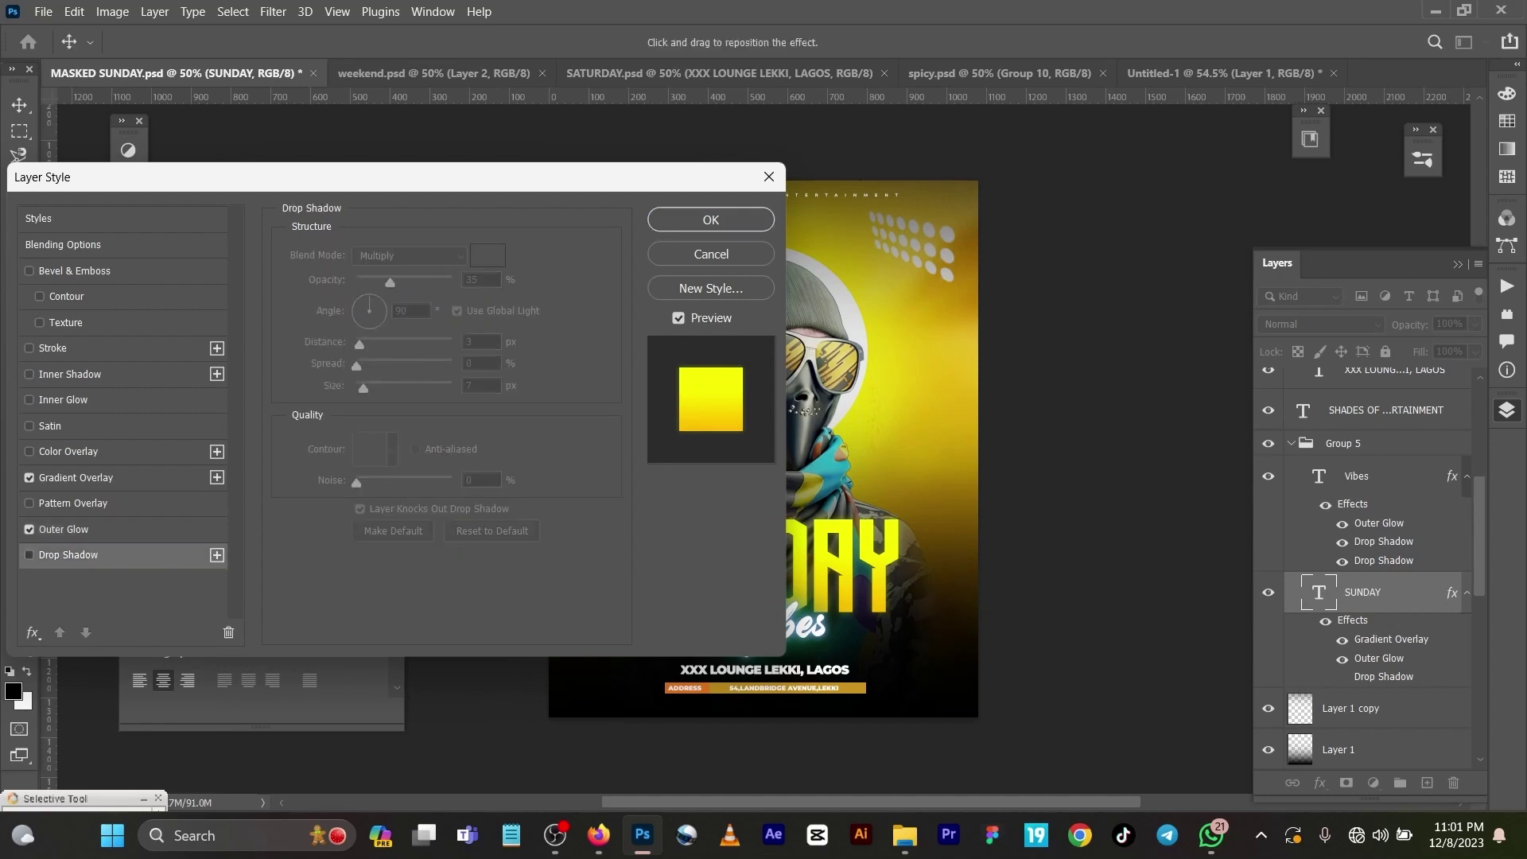
left_click(29, 555)
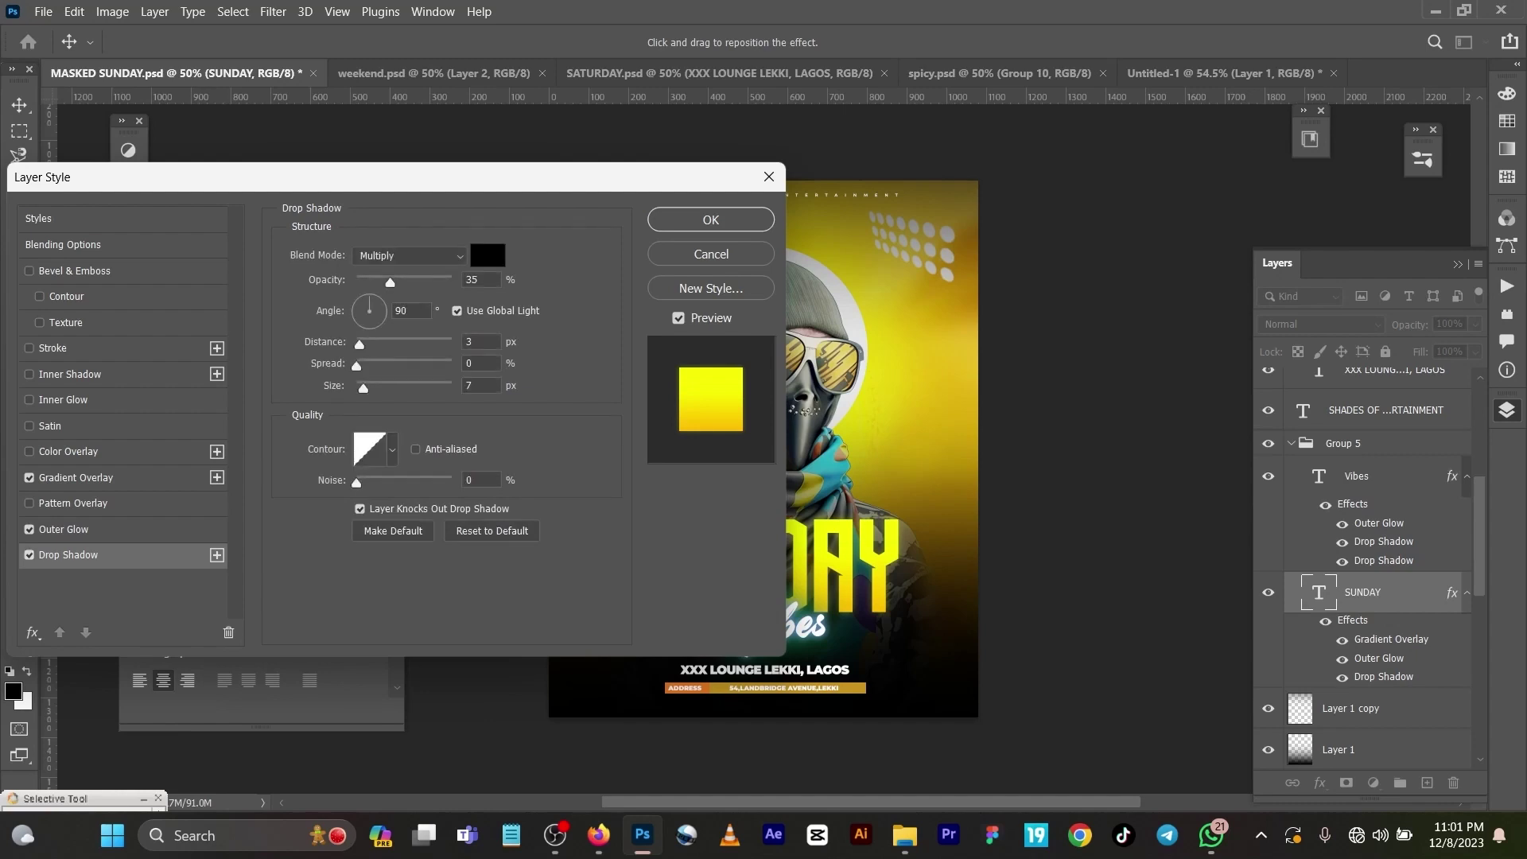
left_click(710, 220)
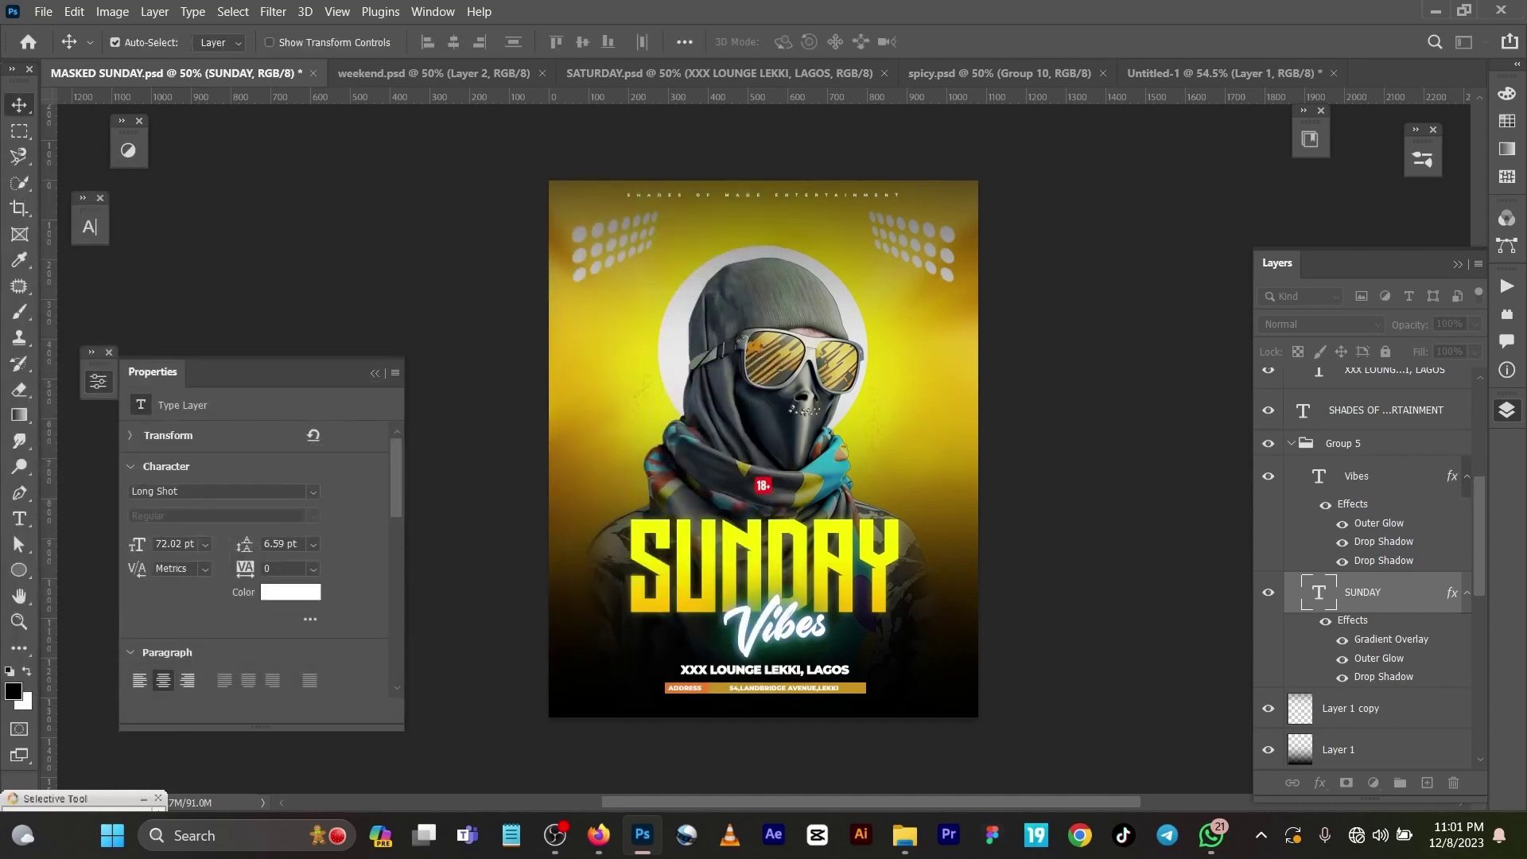
Inspect the font and character settings of the Vibes script text without changing them
left_click(1357, 476)
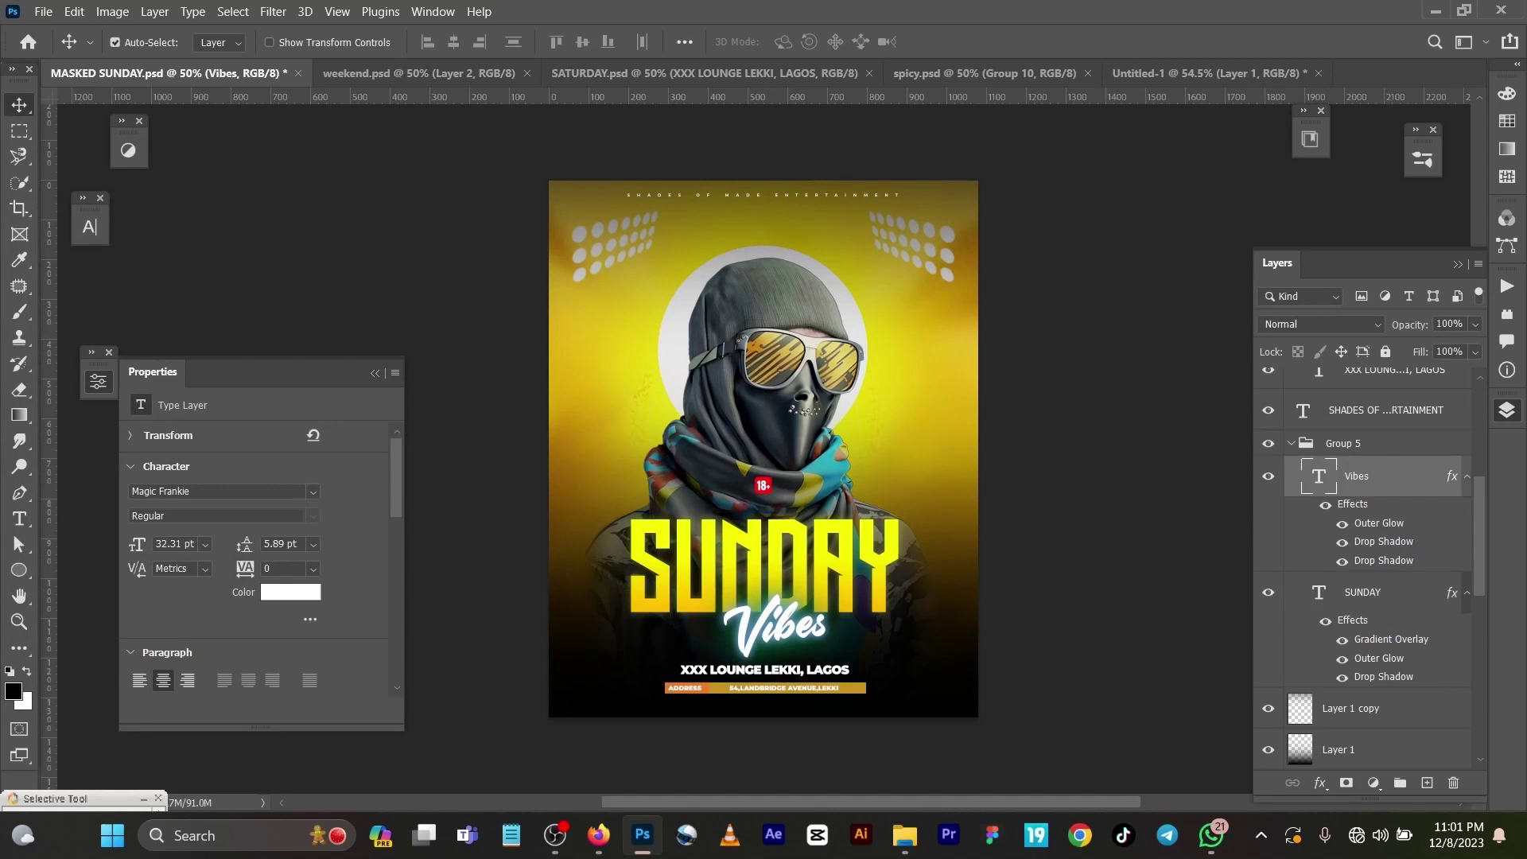
double_click(775, 626)
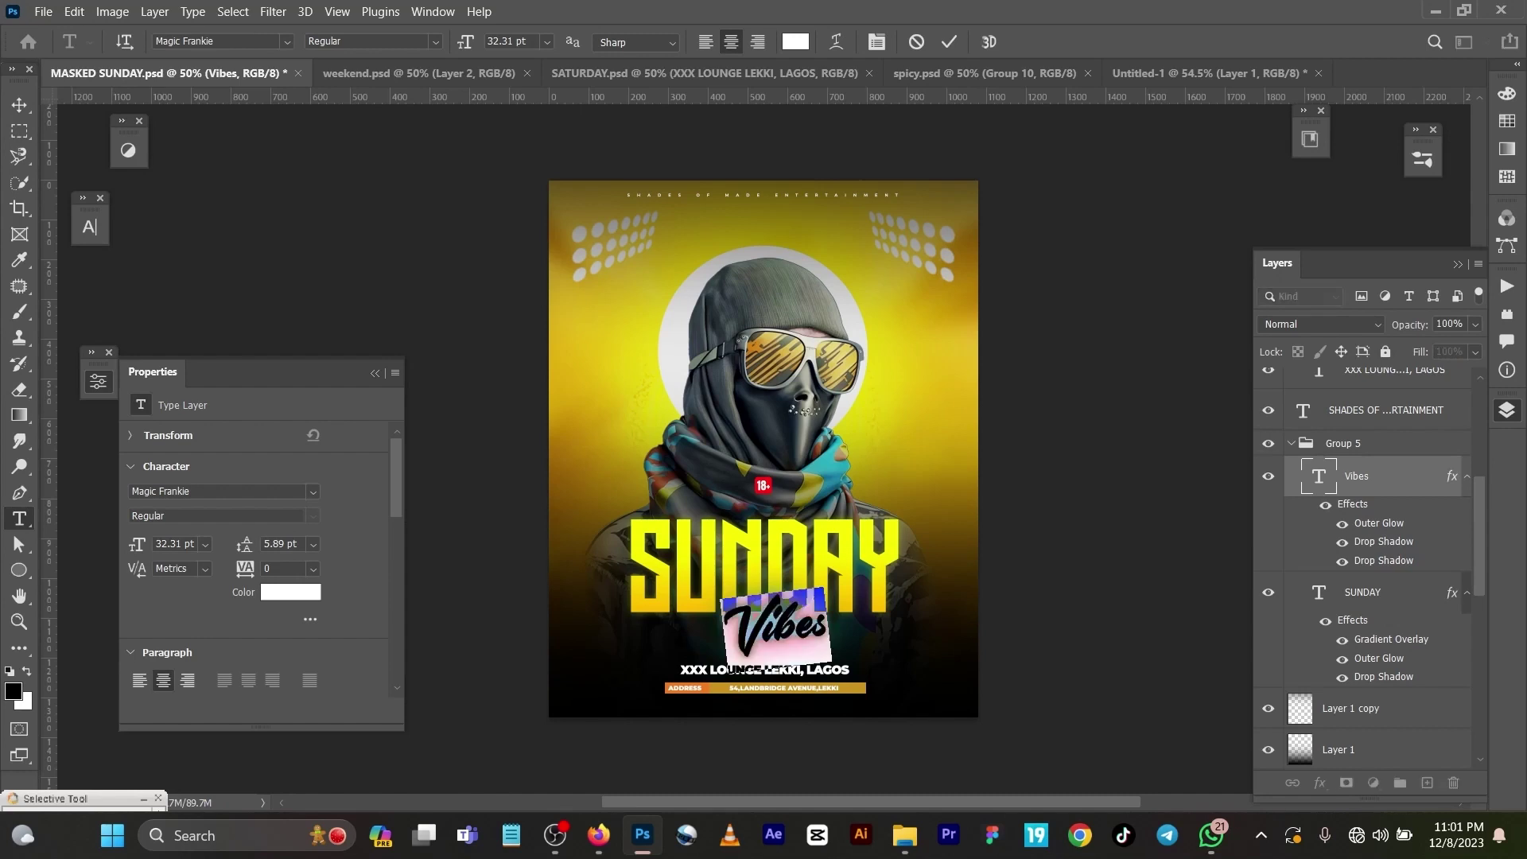
left_click(949, 42)
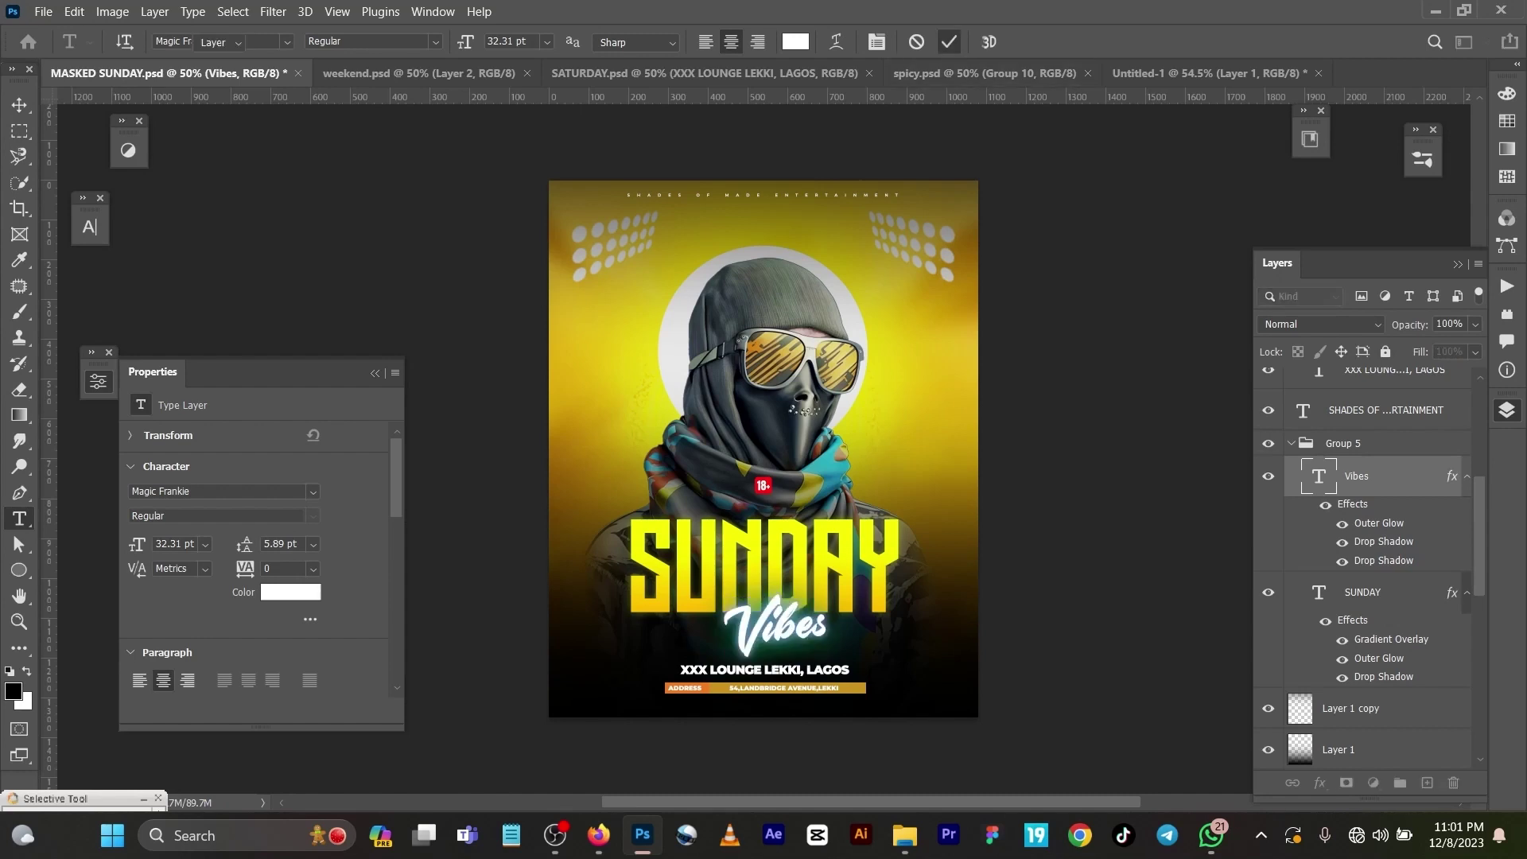
key("v")
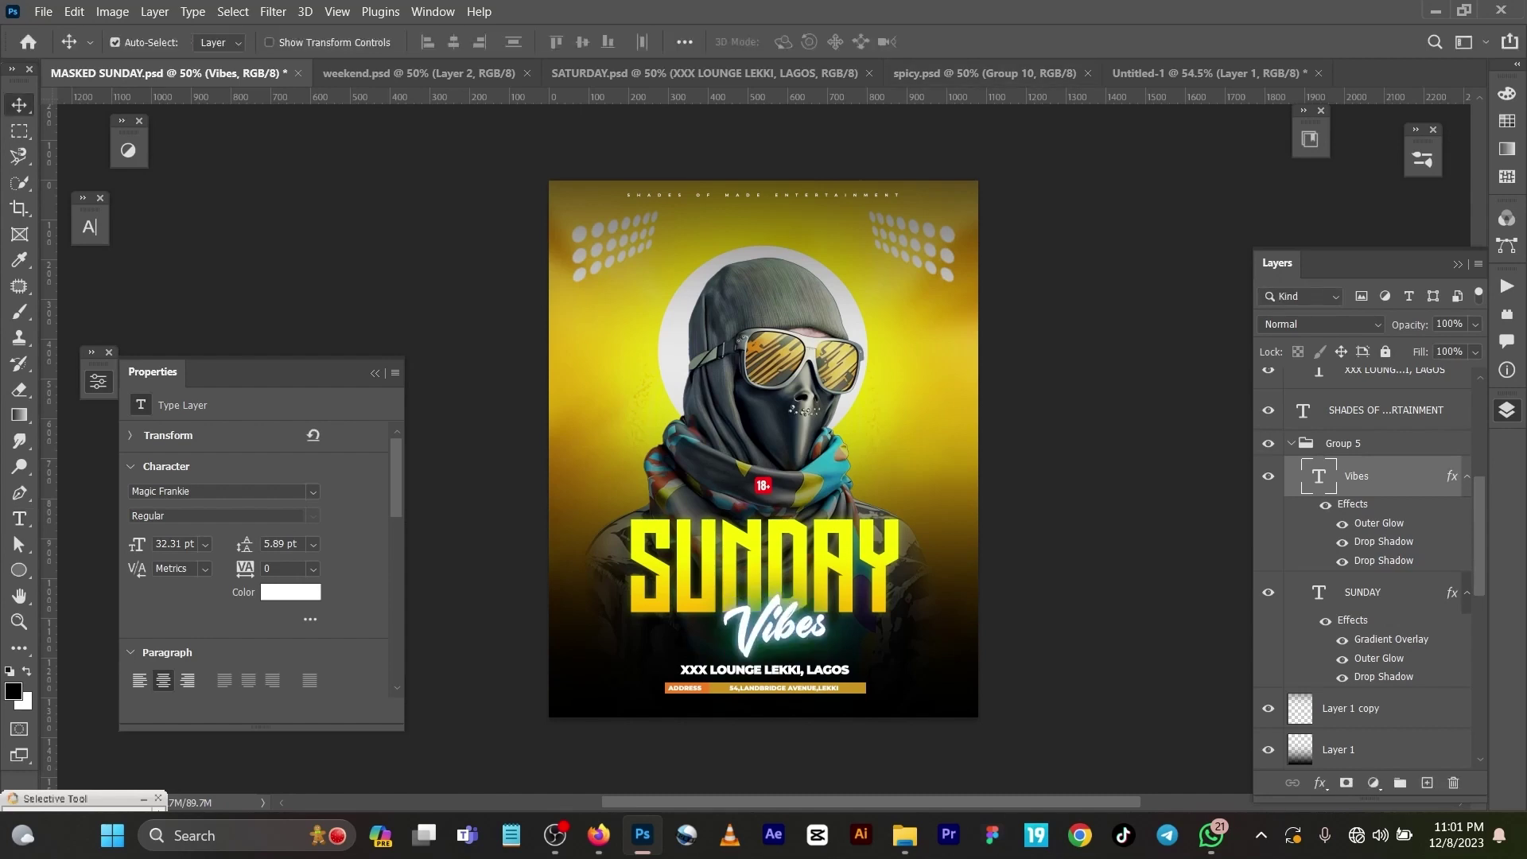
Inspect the Vibes text's Outer Glow and both Drop Shadow effects, including the glow colour and the first shadow's colour
double_click(1379, 522)
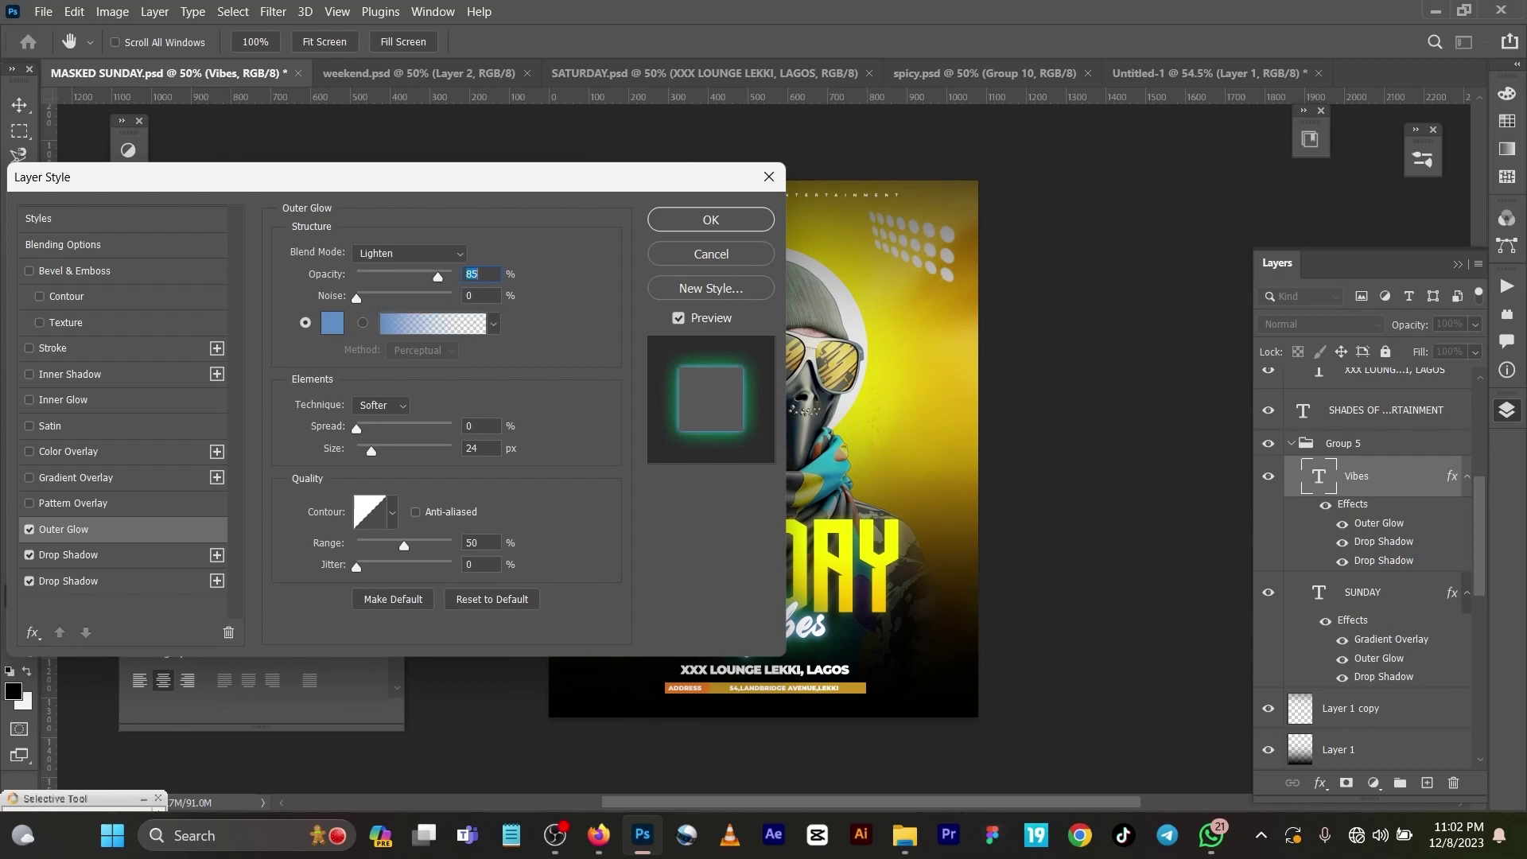
left_click(331, 323)
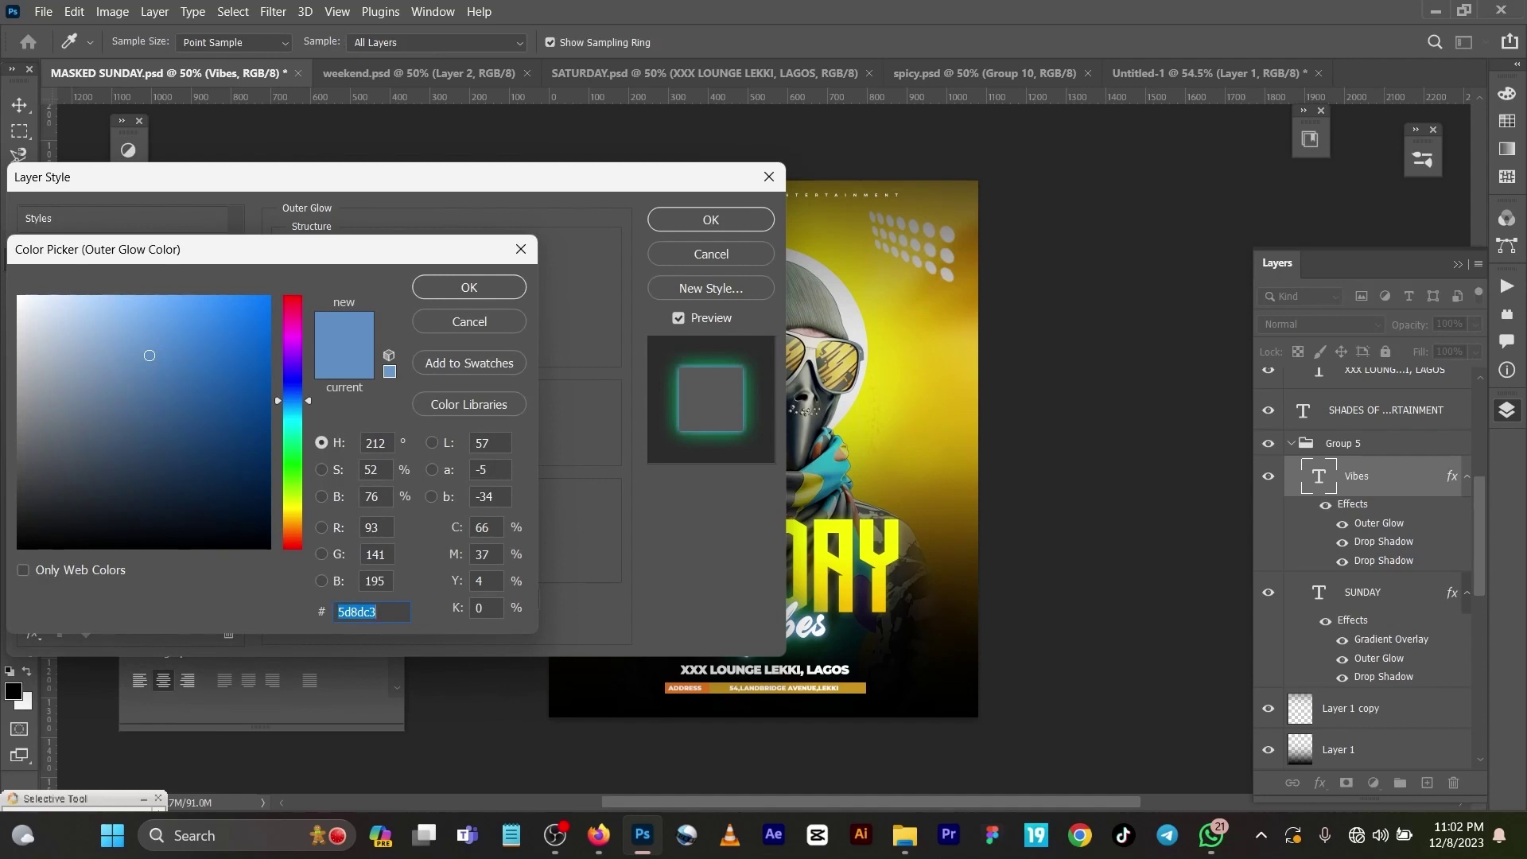
key("Return")
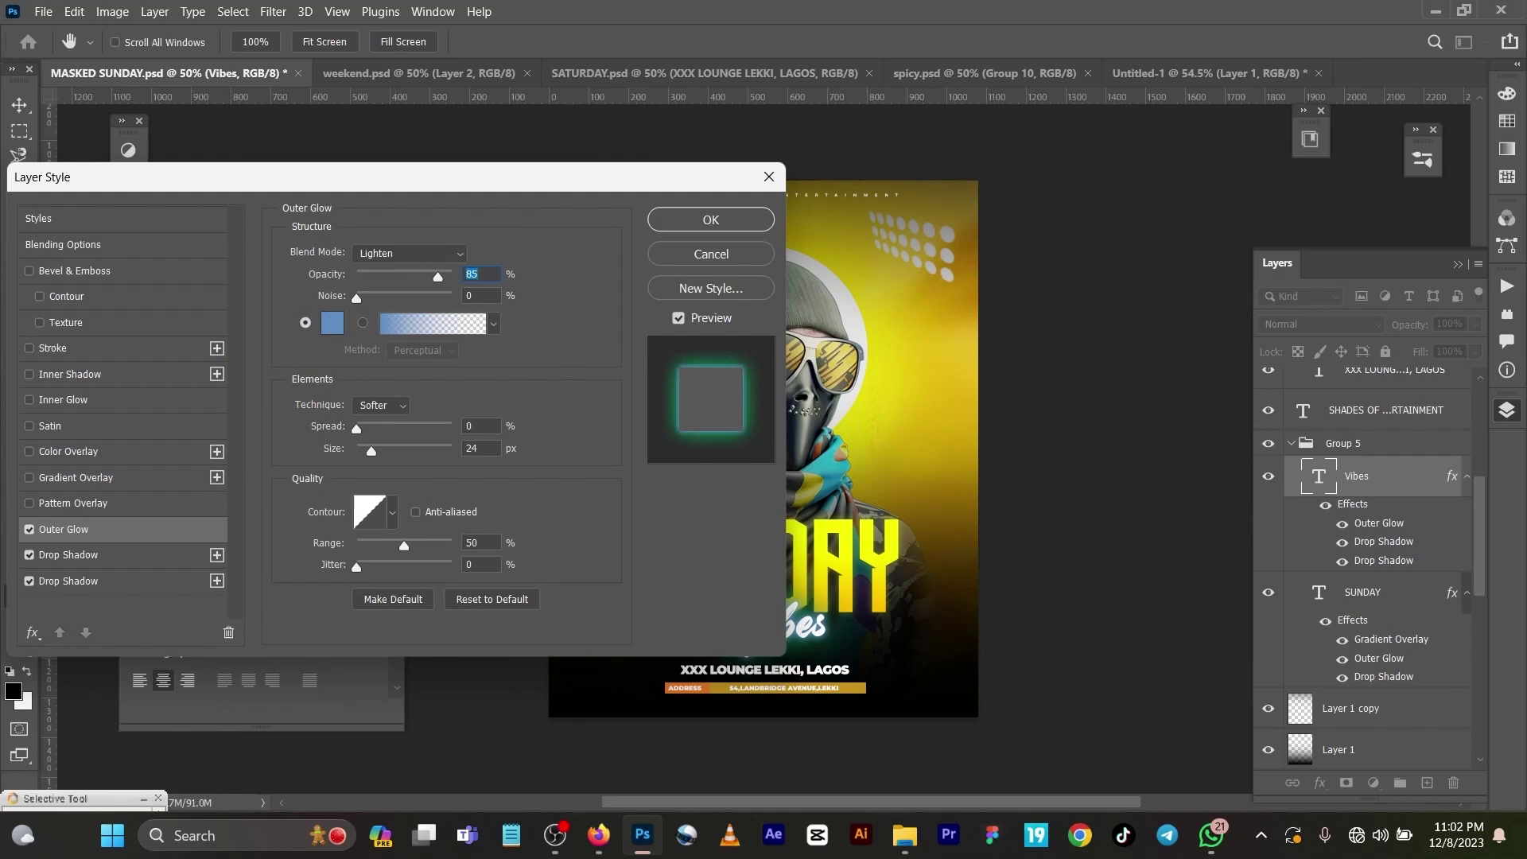
left_click(69, 555)
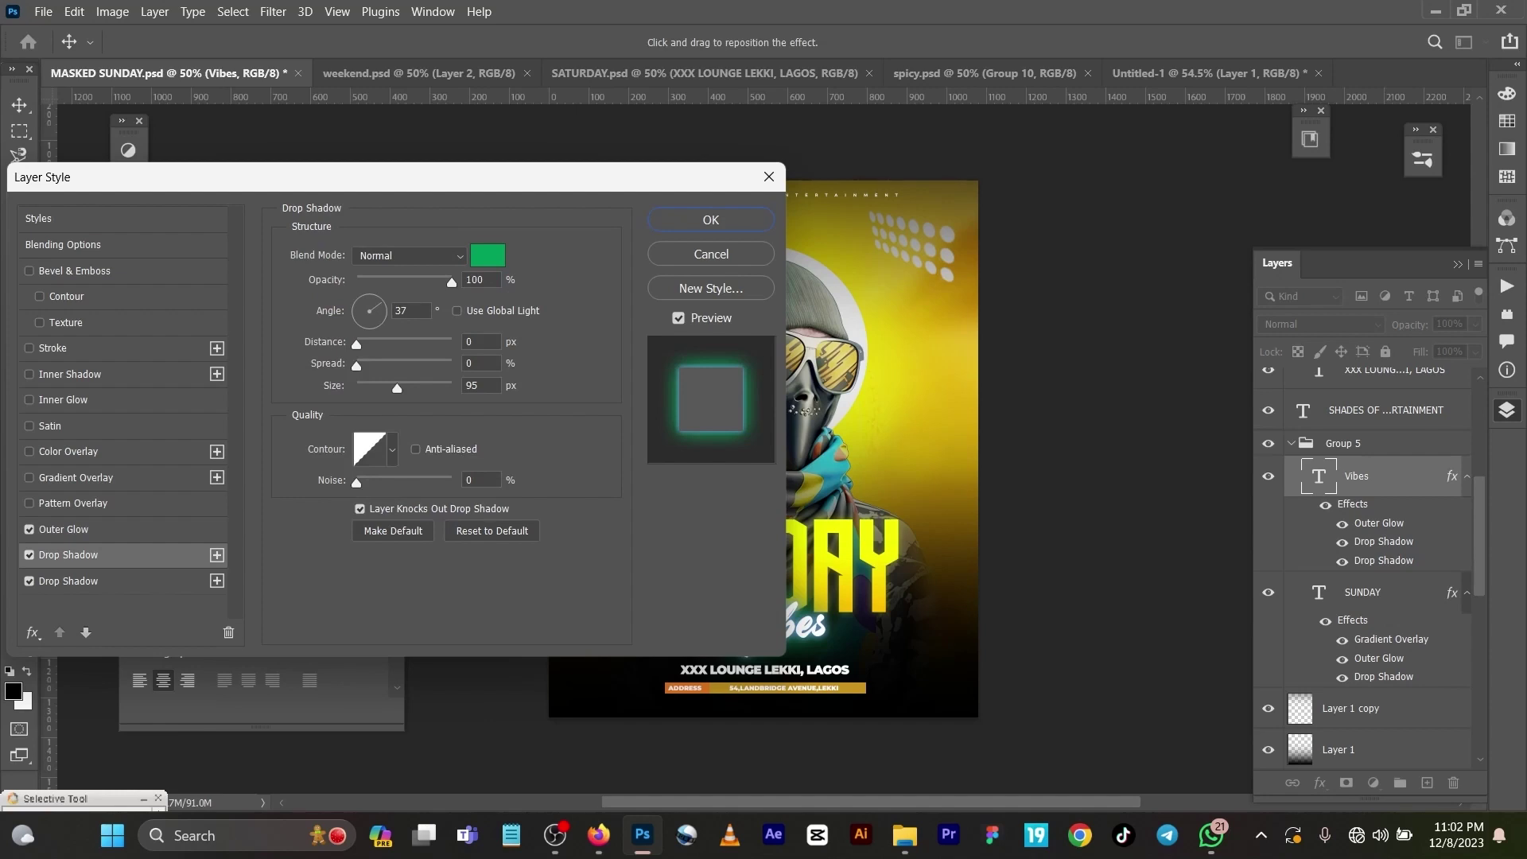
left_click(488, 255)
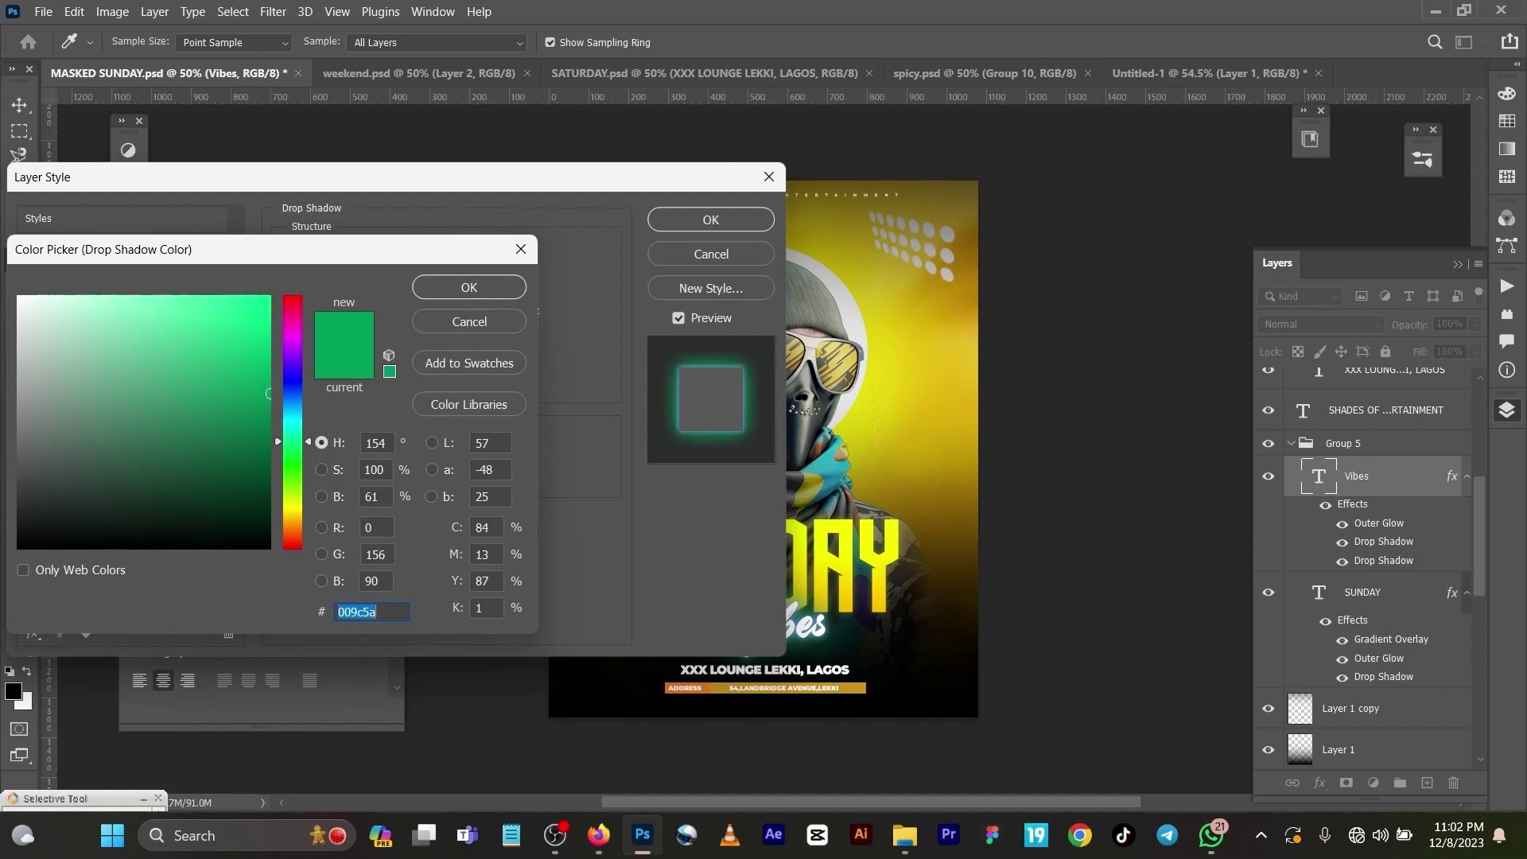
key("Return")
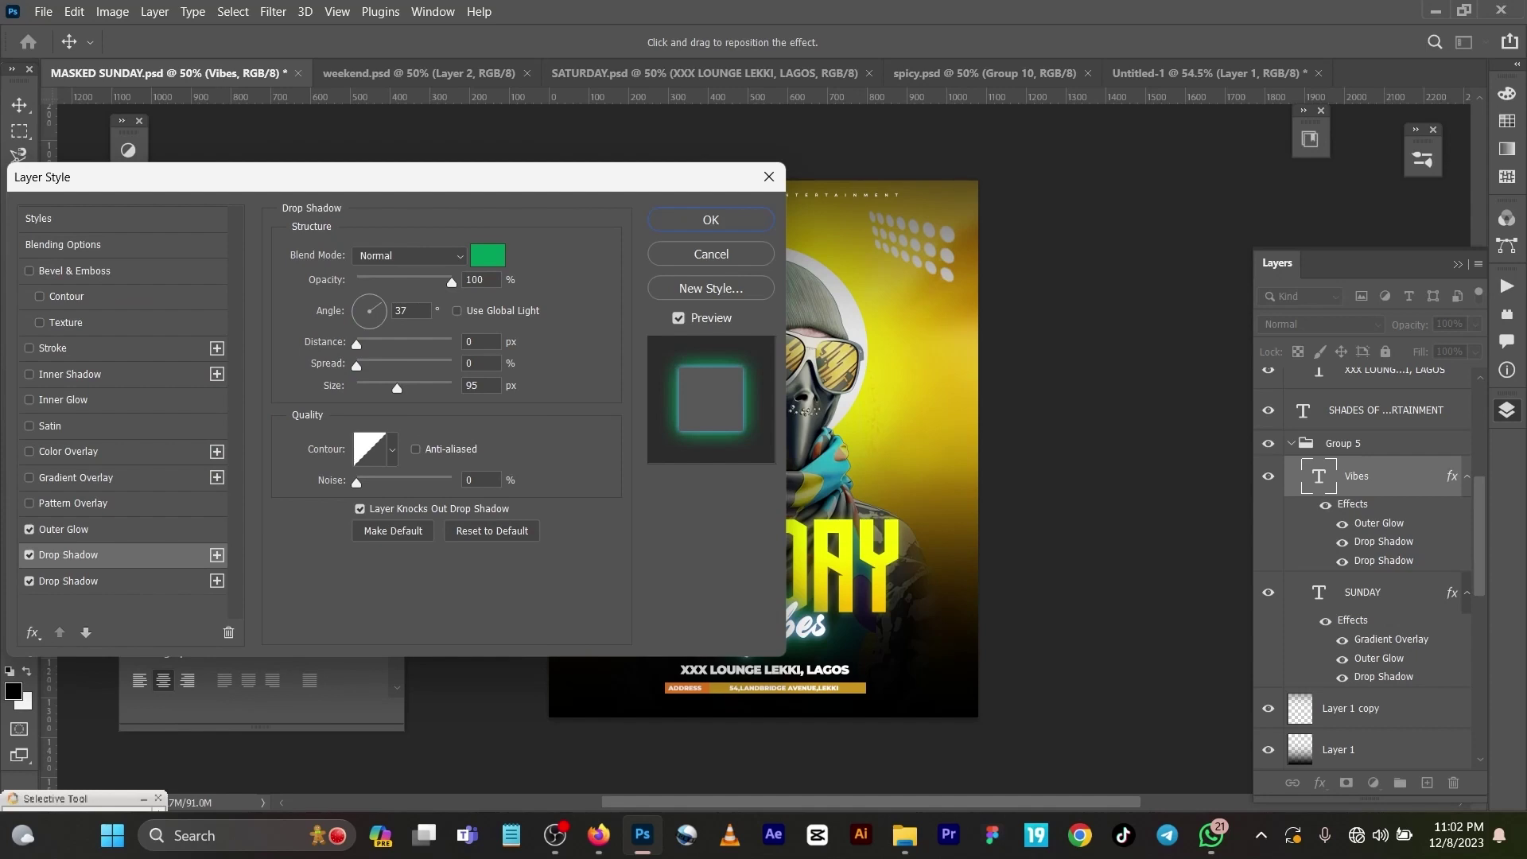
left_click(120, 580)
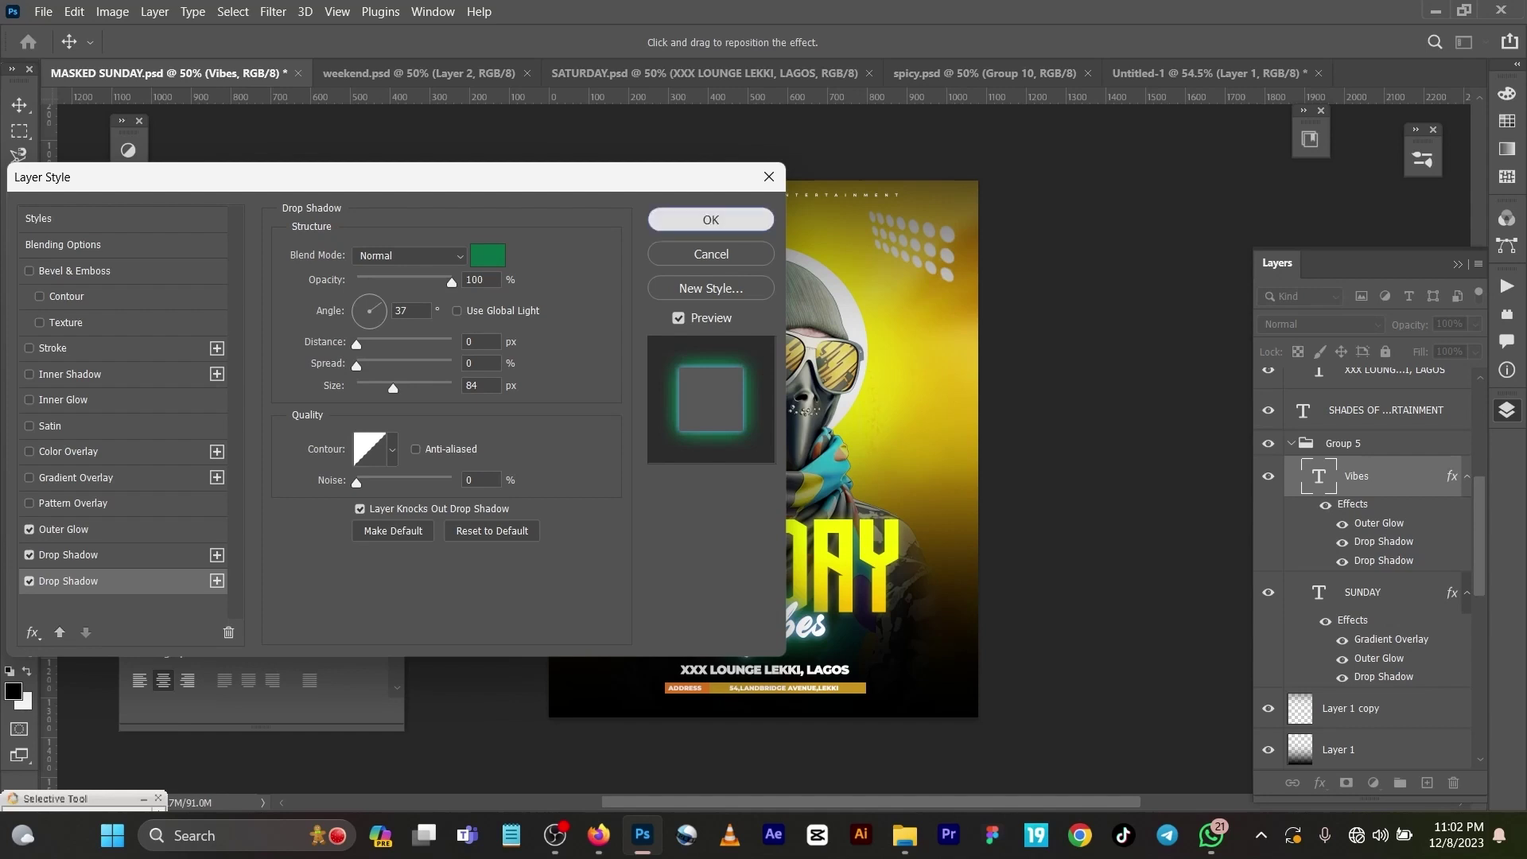
left_click(710, 219)
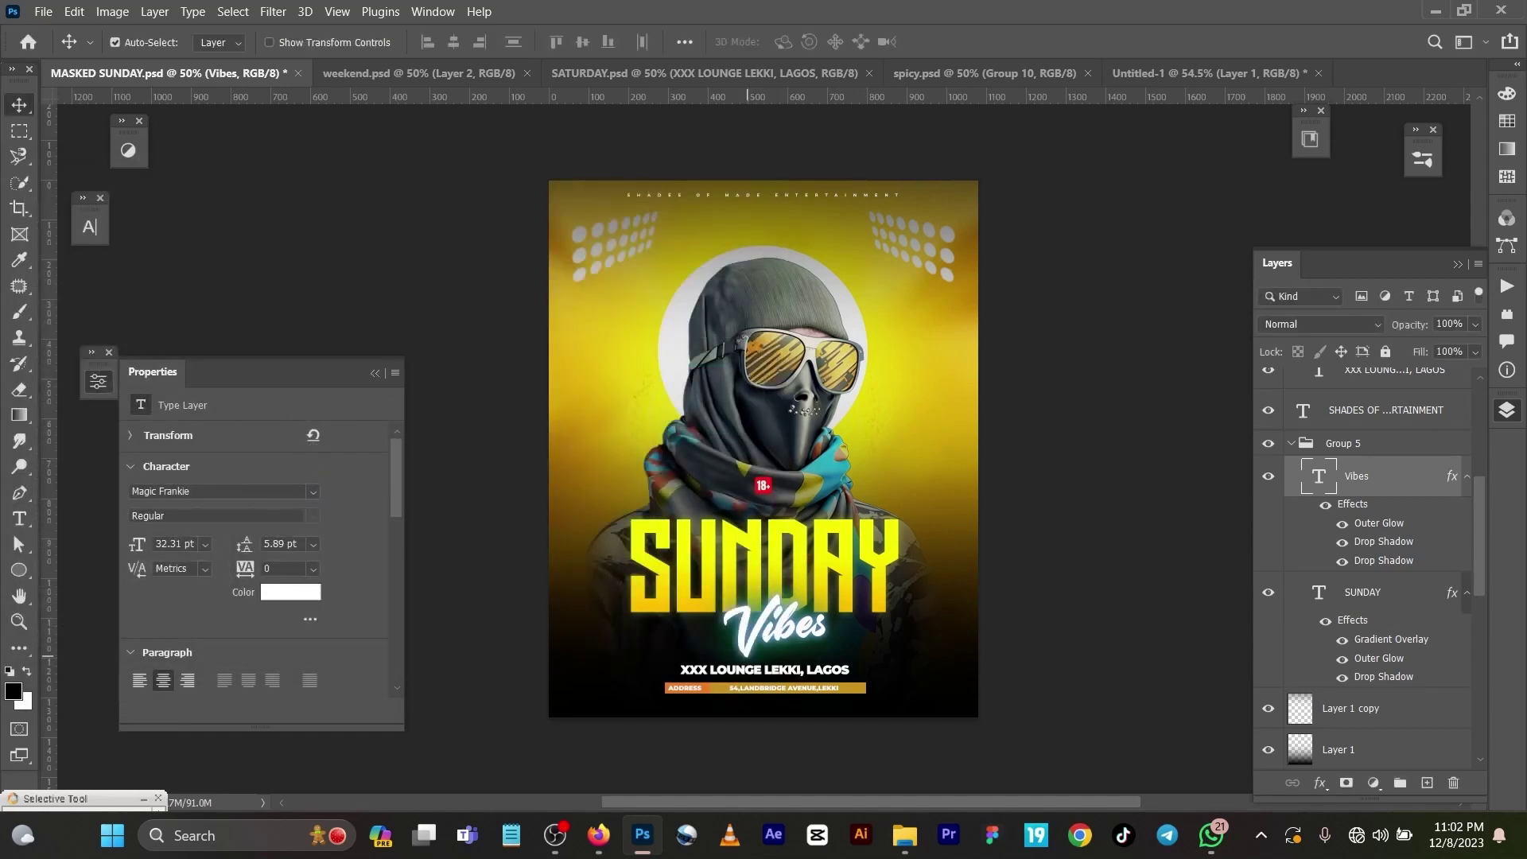
key("ctrl+plus")
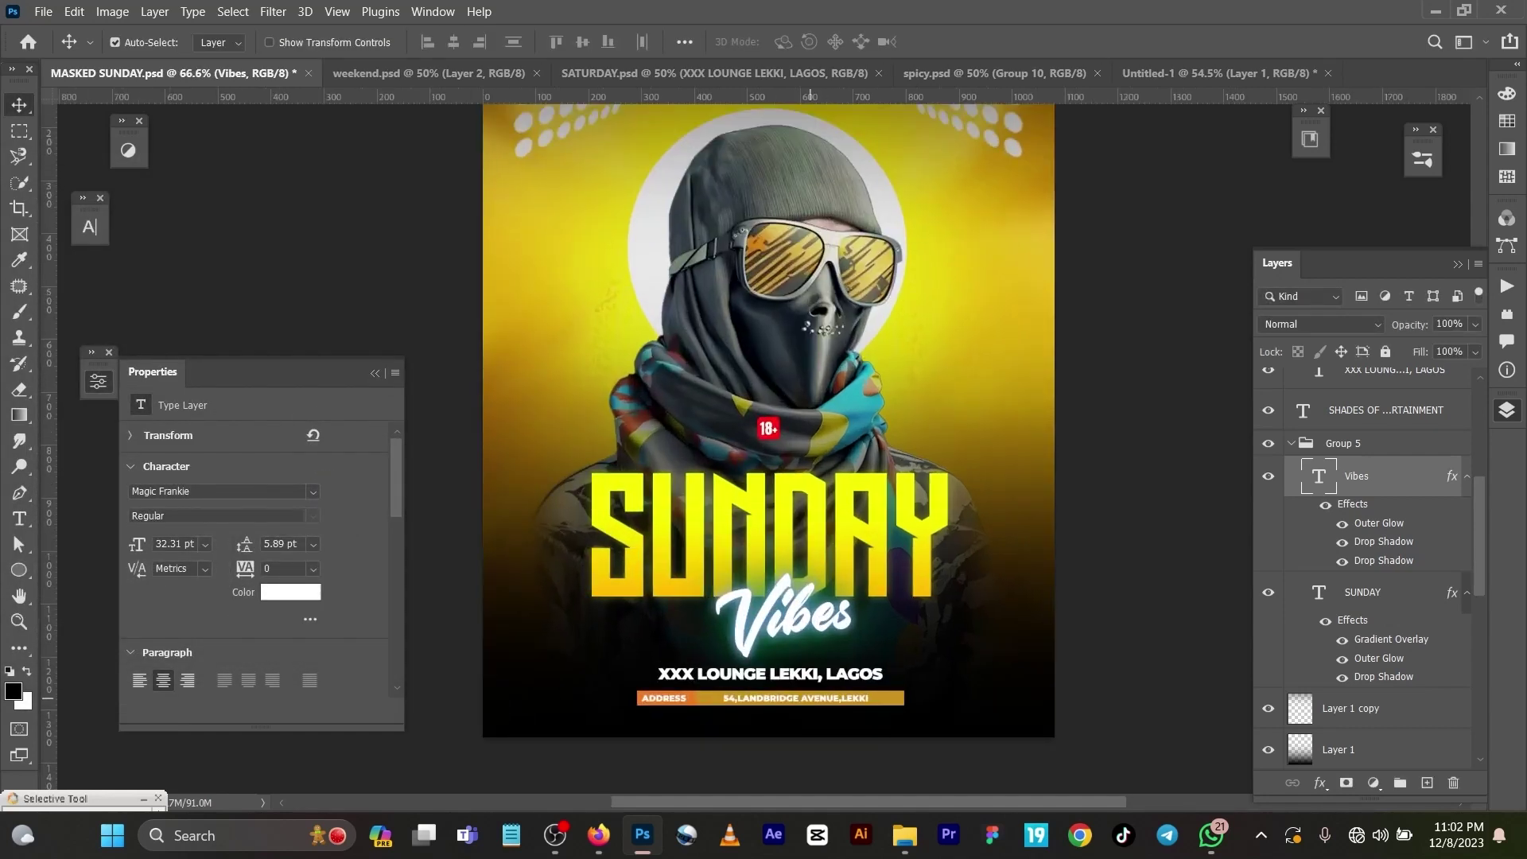
key("ctrl+minus")
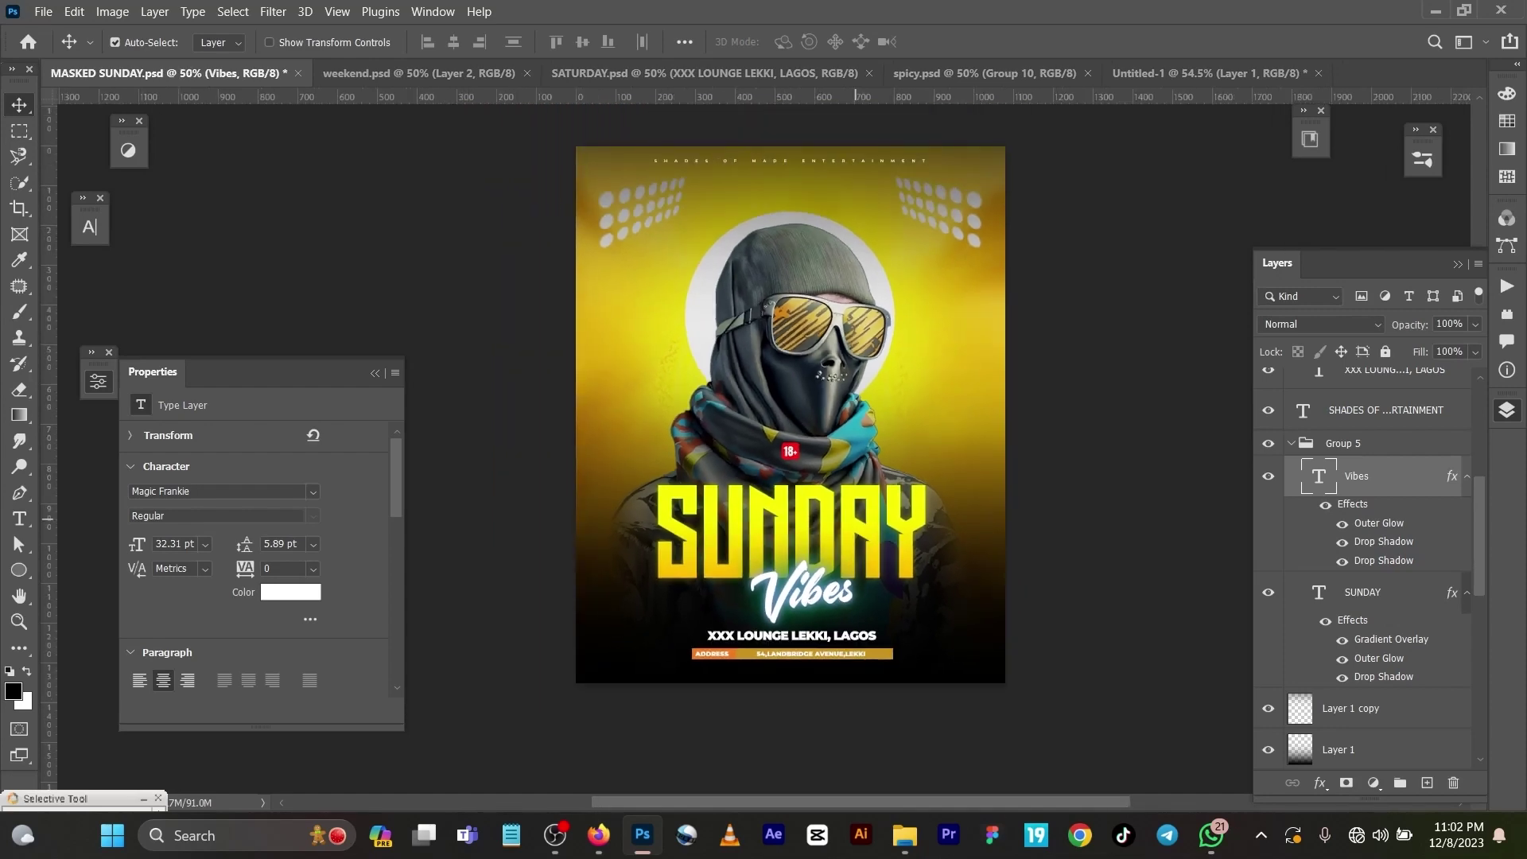
key("ctrl+minus")
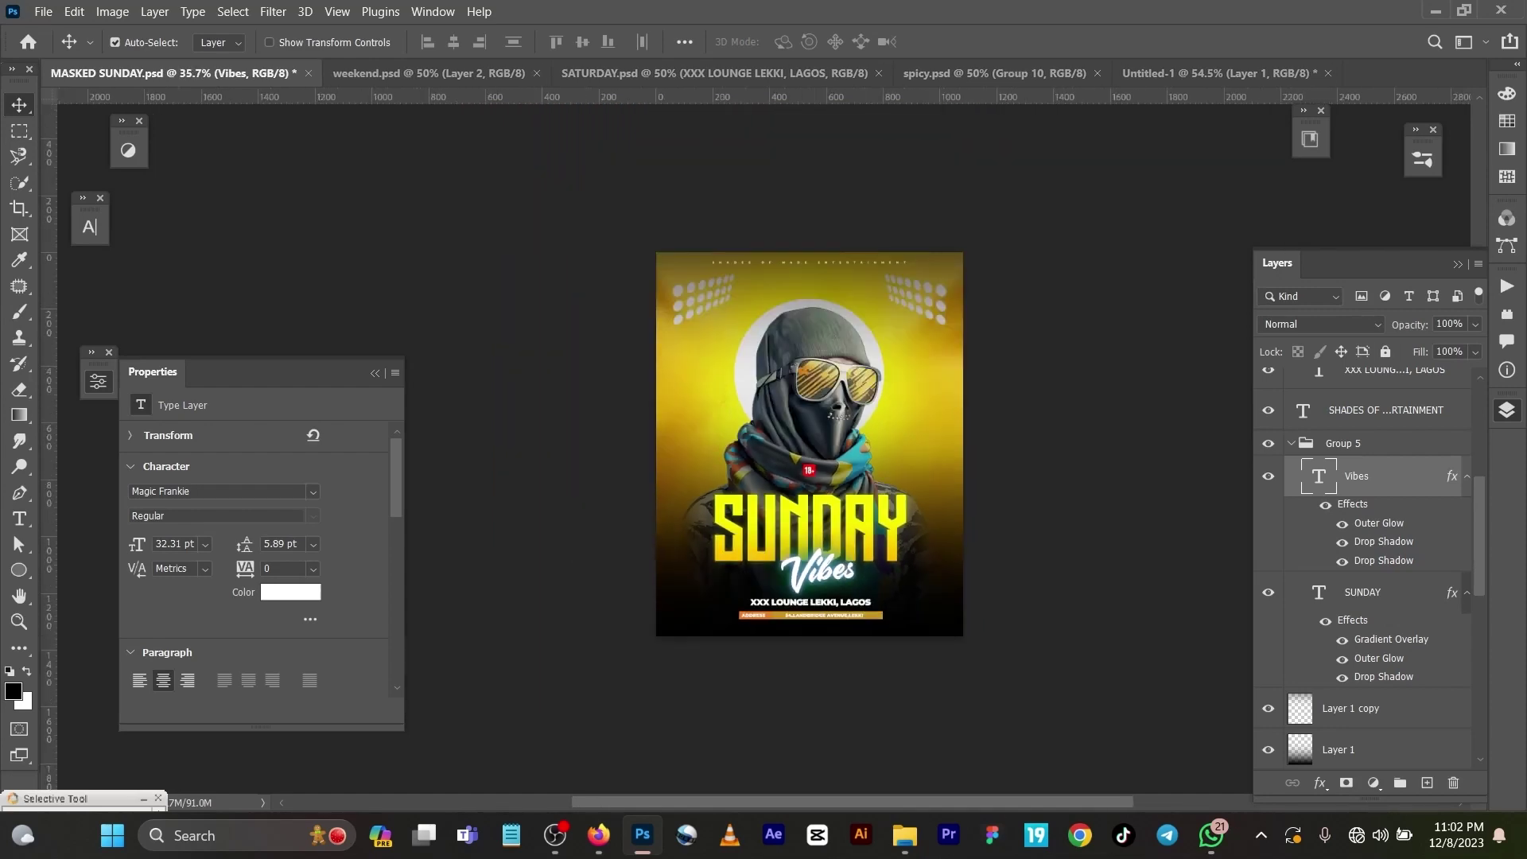